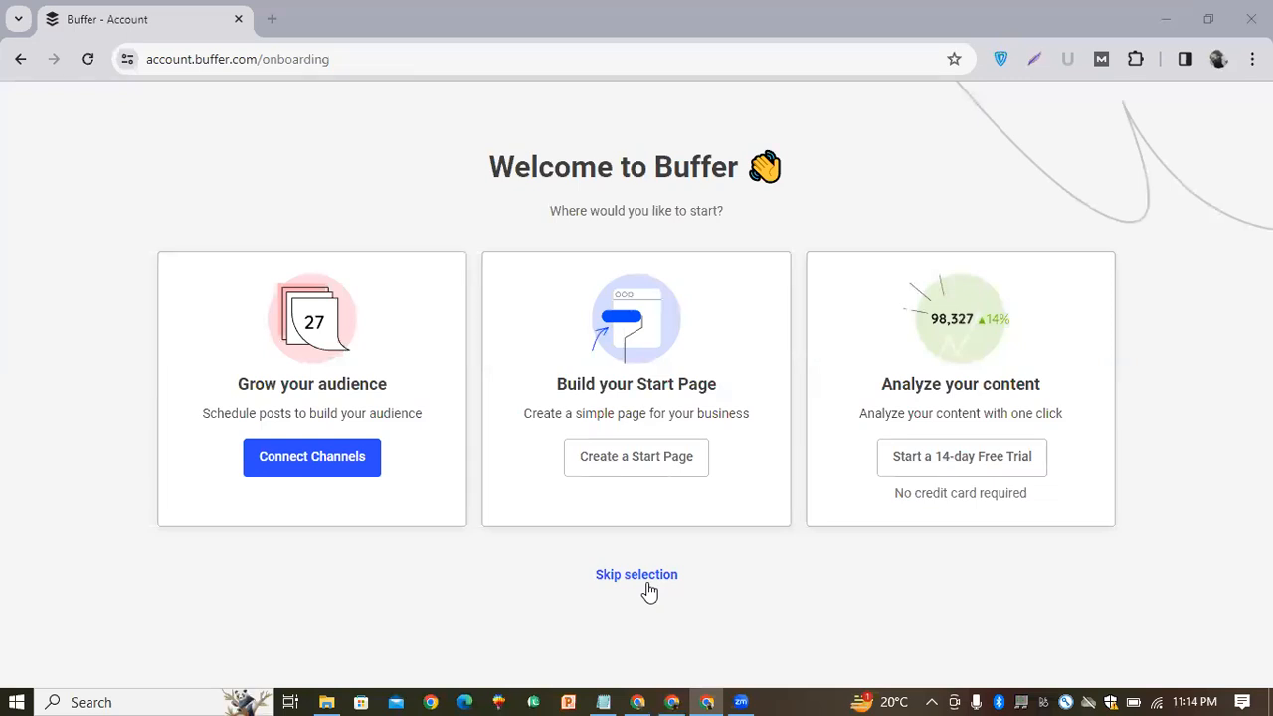
# Step: Switch to the browser window with the draft LinkedIn post and examine its sharing options, including the schedule calendar and queue choice
pyautogui.click(668, 696)
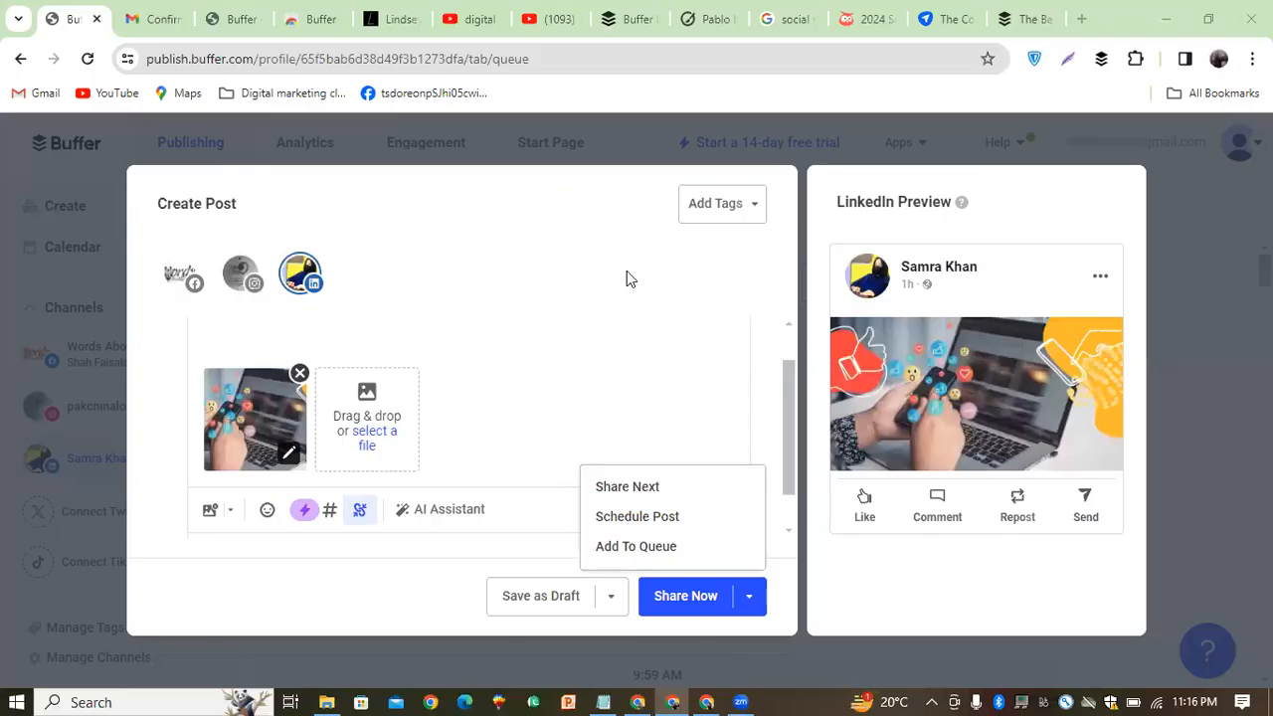
pyautogui.click(634, 519)
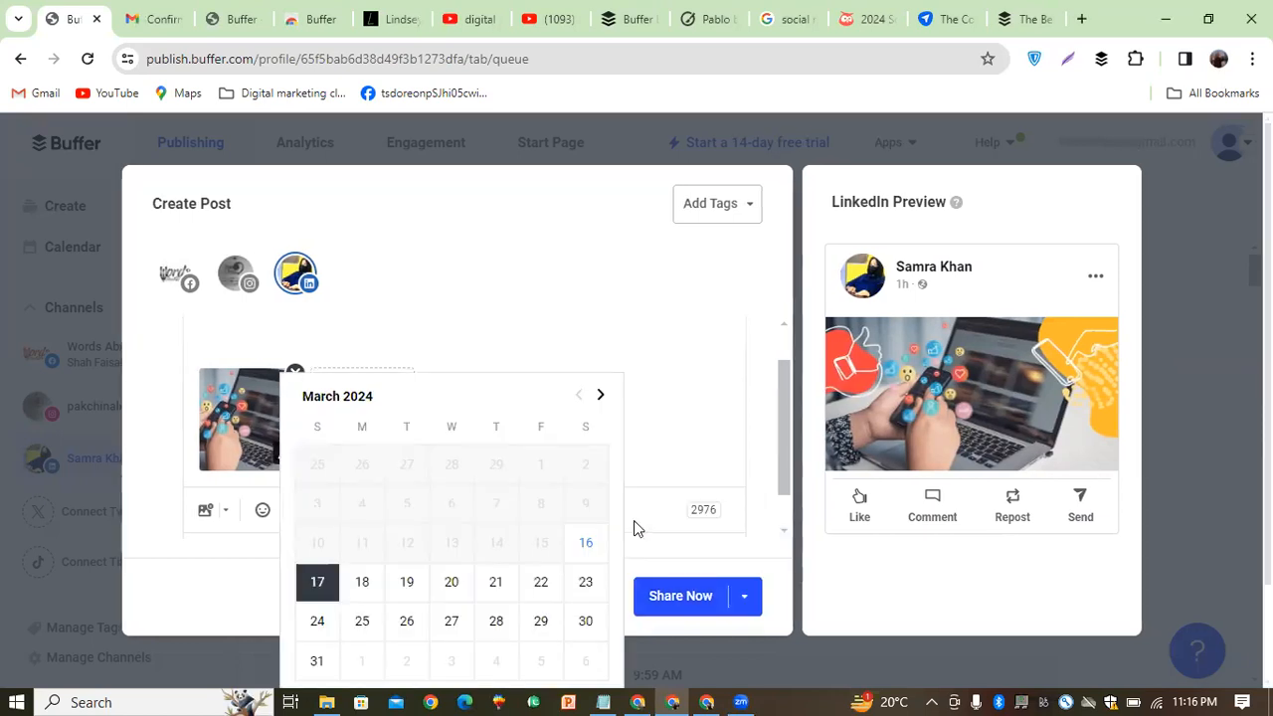
pyautogui.click(709, 410)
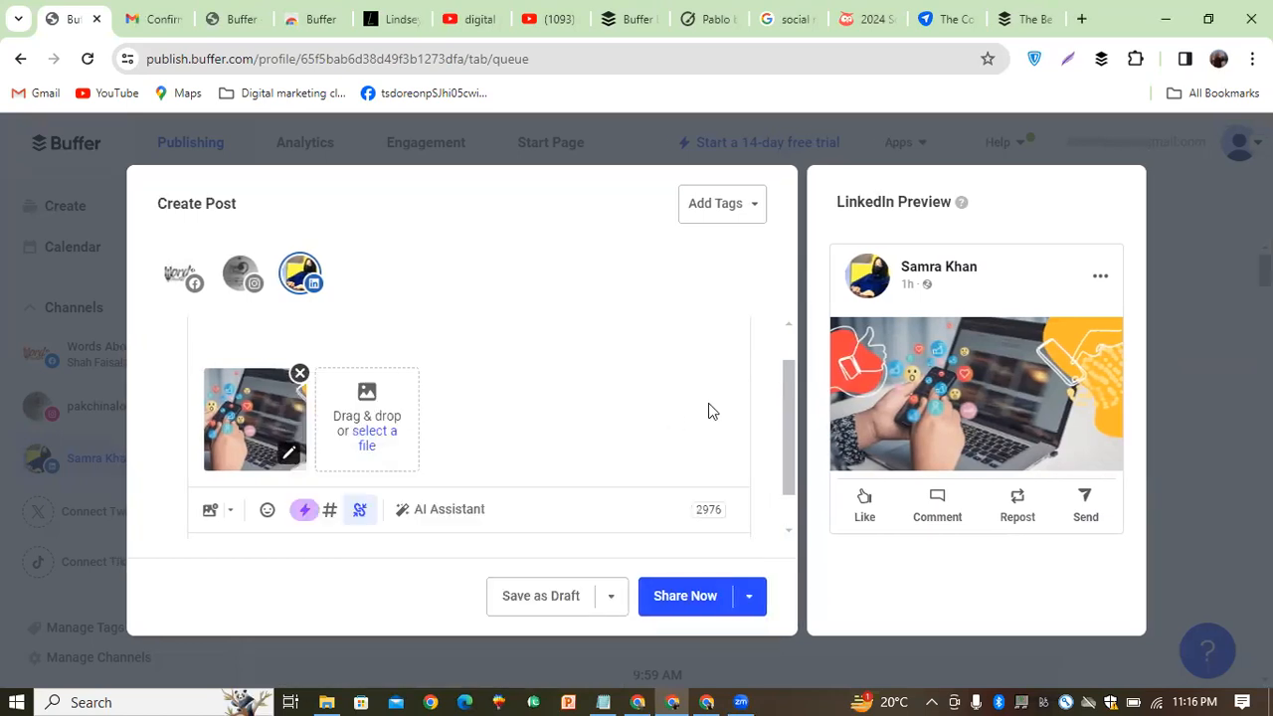
pyautogui.click(748, 598)
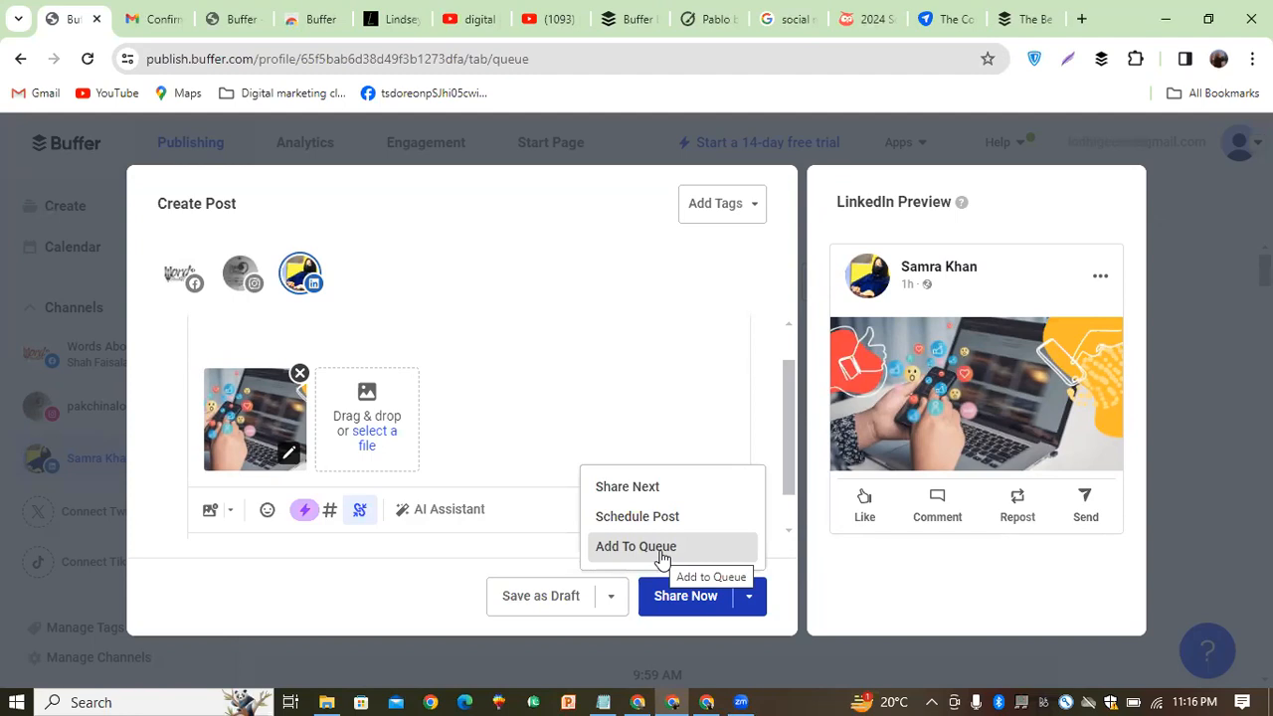
pyautogui.click(617, 415)
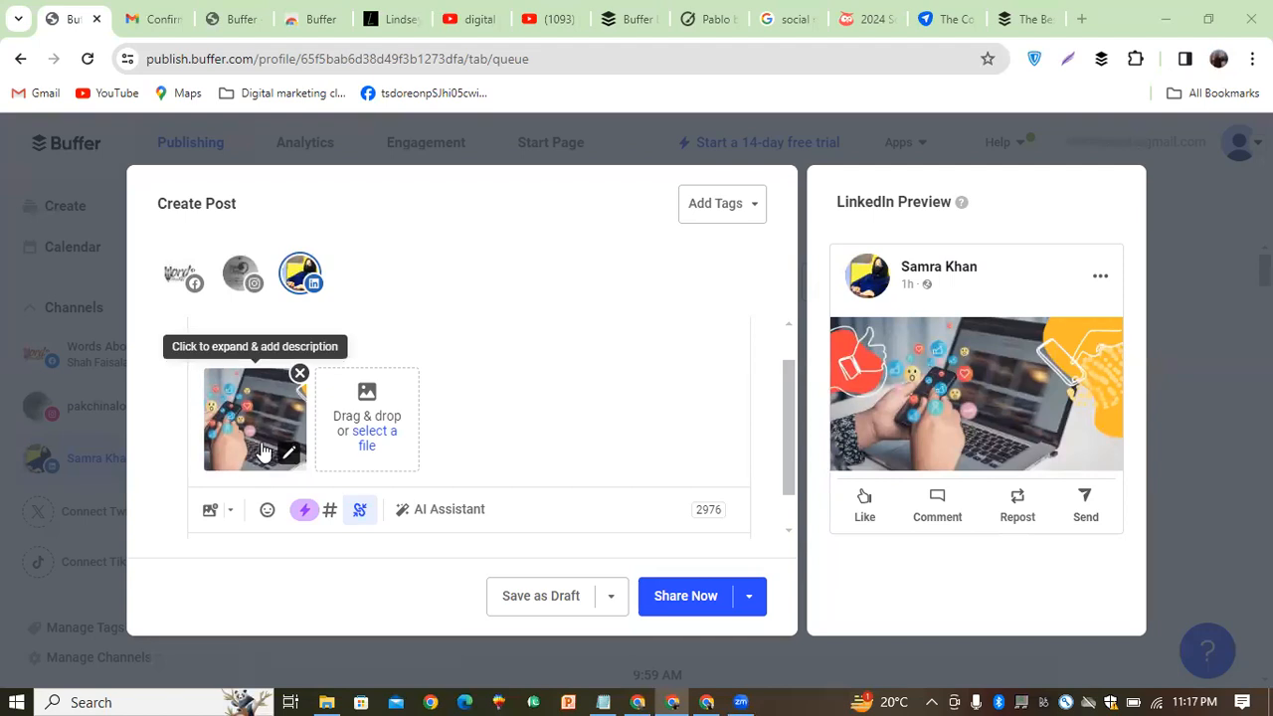
# Step: Add the Instagram and Facebook channels to the LinkedIn image post
pyautogui.moveTo(789, 451); pyautogui.dragTo(787, 396)
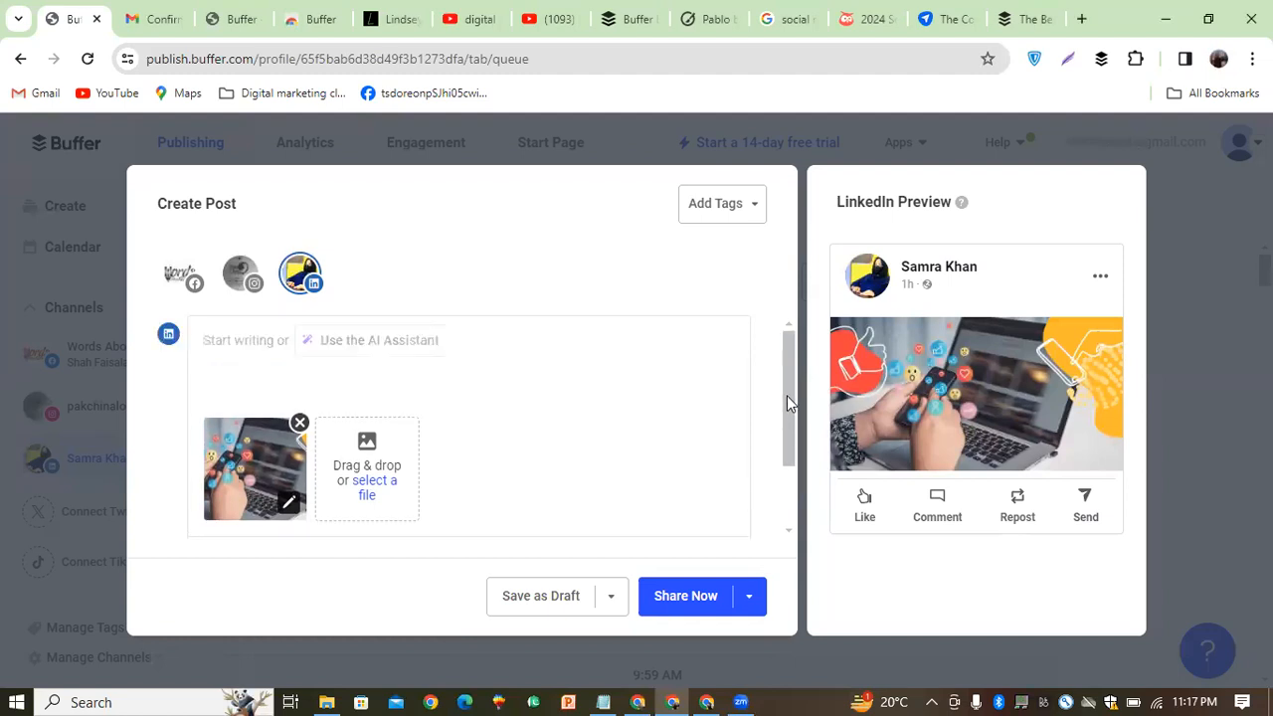
pyautogui.click(253, 285)
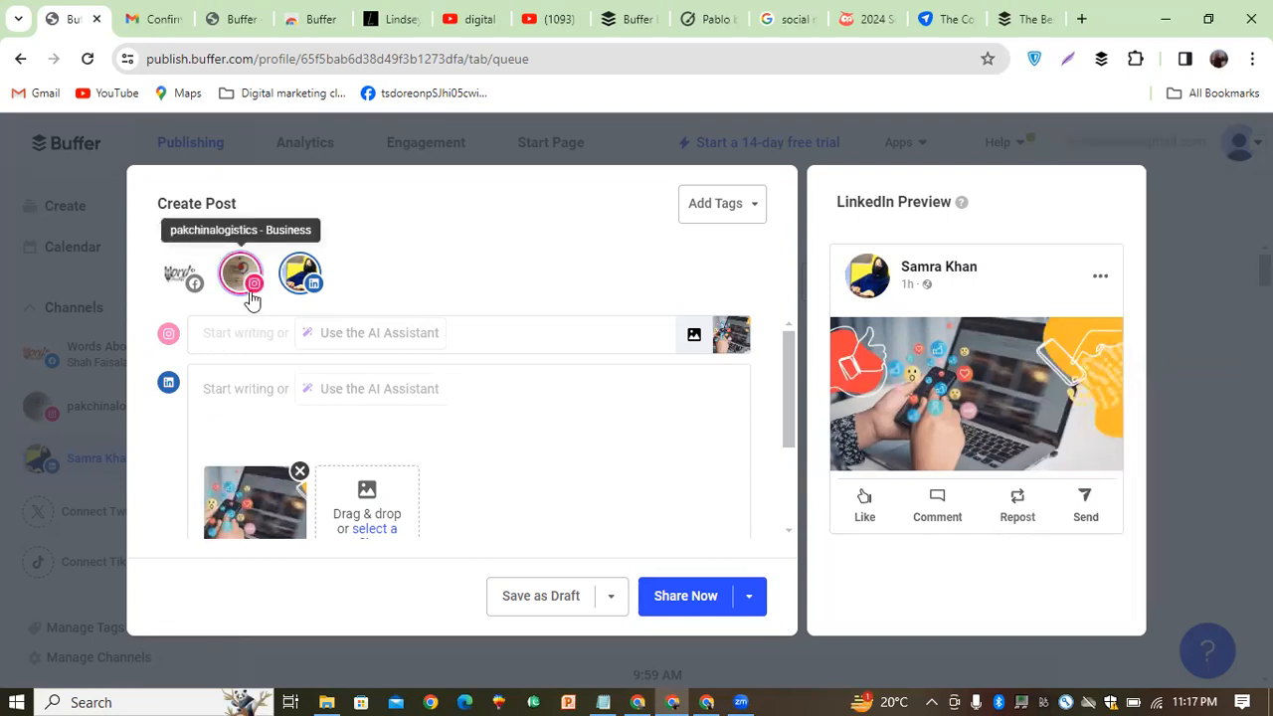
pyautogui.click(182, 275)
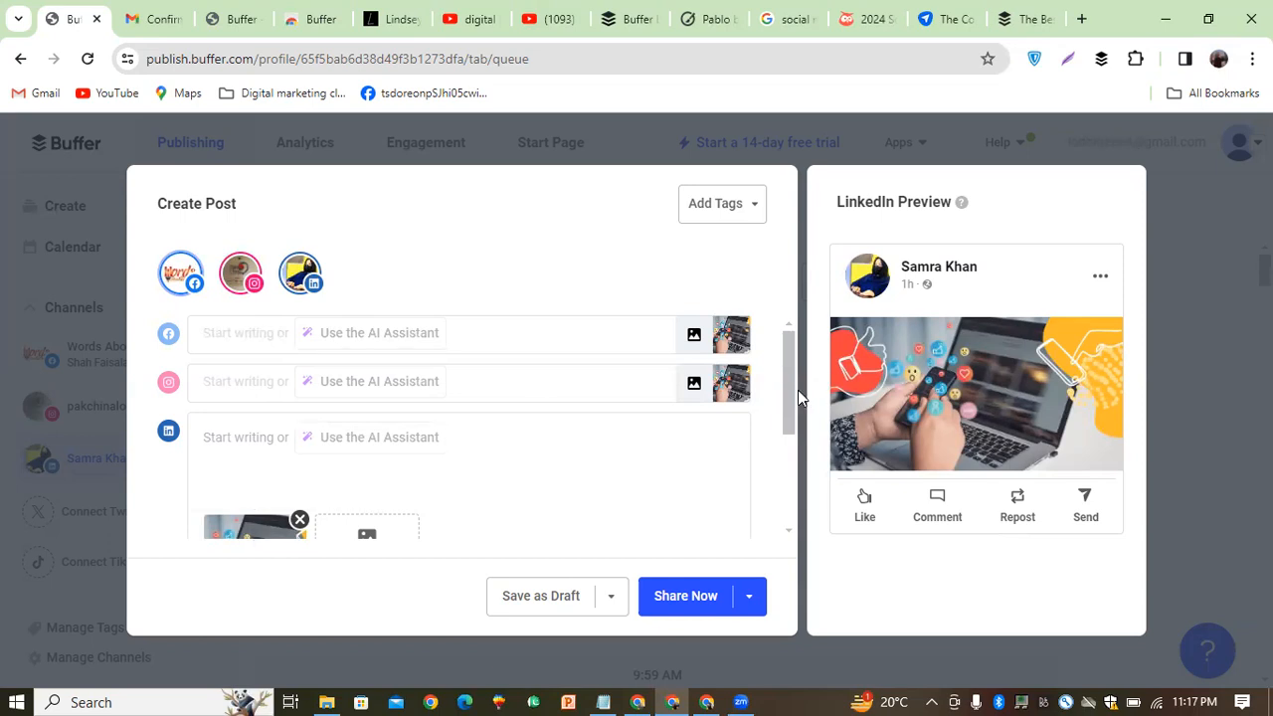
pyautogui.moveTo(794, 402)
pyautogui.mouseDown()
pyautogui.moveTo(795, 454)
pyautogui.moveTo(795, 397)
pyautogui.mouseUp()
# Step: Deselect the Facebook and Instagram channels of the post and select both again
pyautogui.click(199, 286)
pyautogui.click(240, 278)
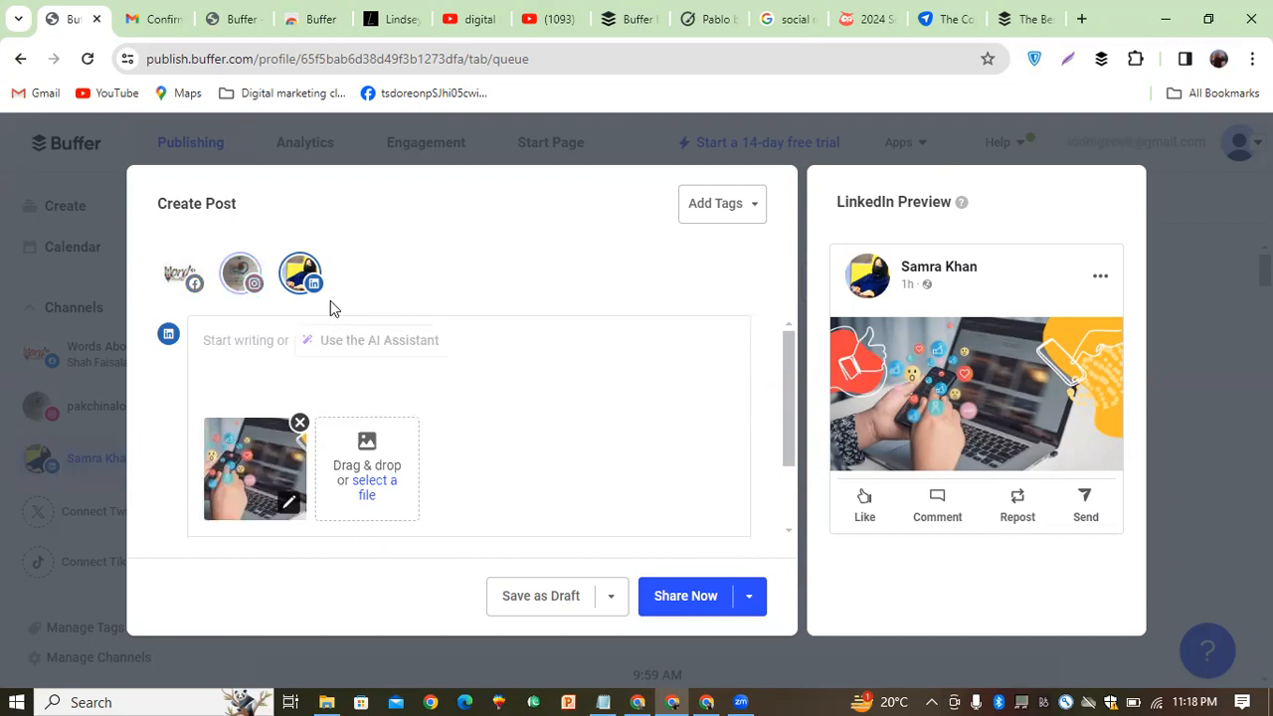
pyautogui.click(256, 289)
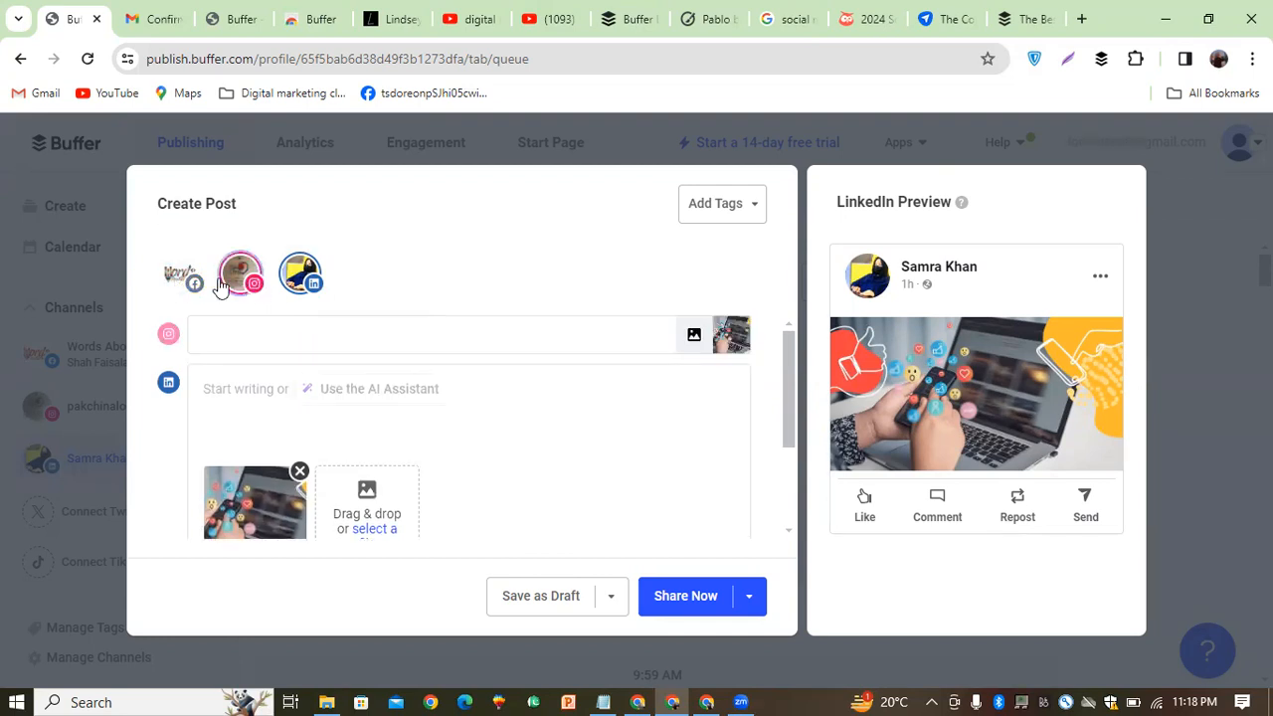
pyautogui.click(190, 280)
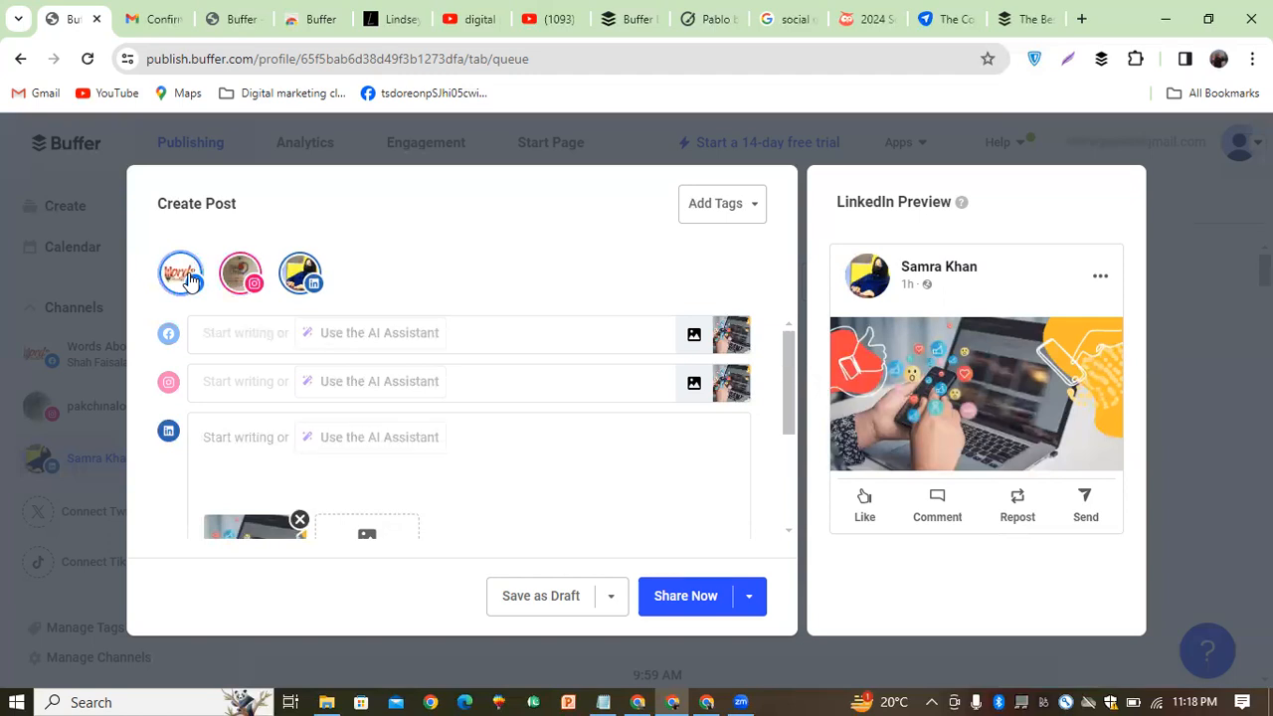
# Step: Discard the draft post and open the posting schedule settings of the LinkedIn channel
pyautogui.click(625, 160)
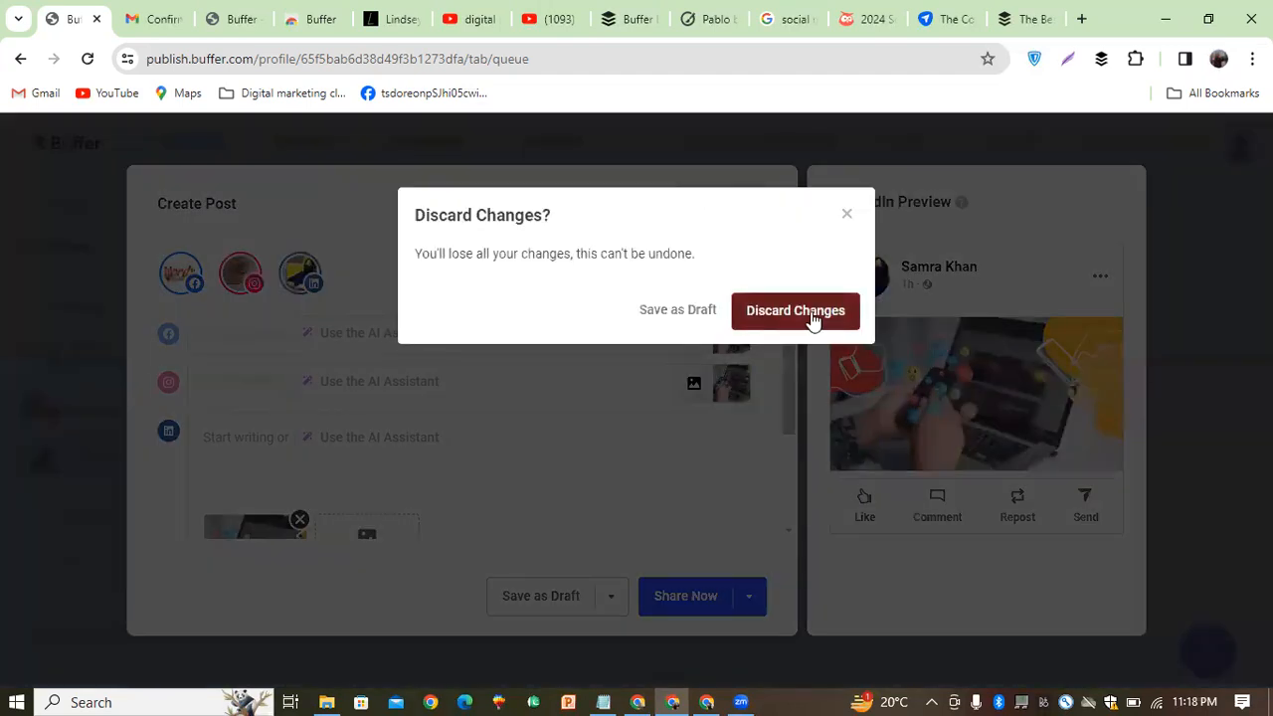
pyautogui.click(796, 311)
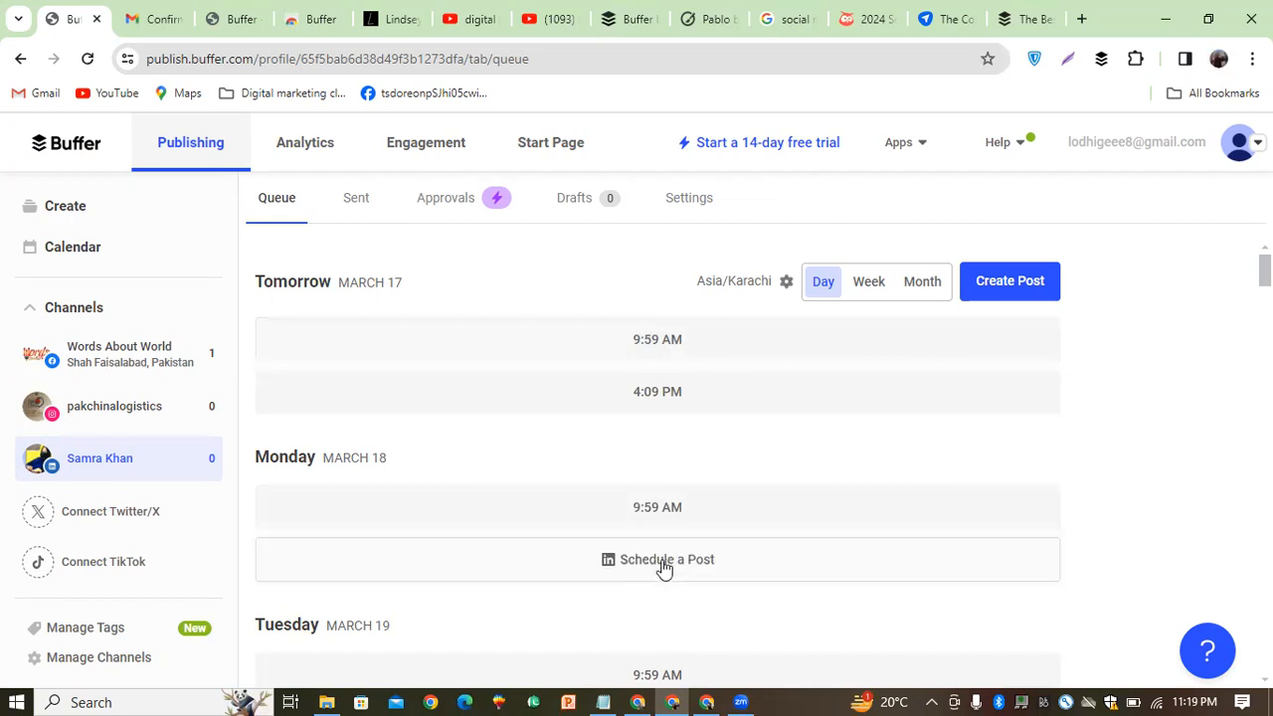
pyautogui.click(703, 201)
pyautogui.click(390, 244)
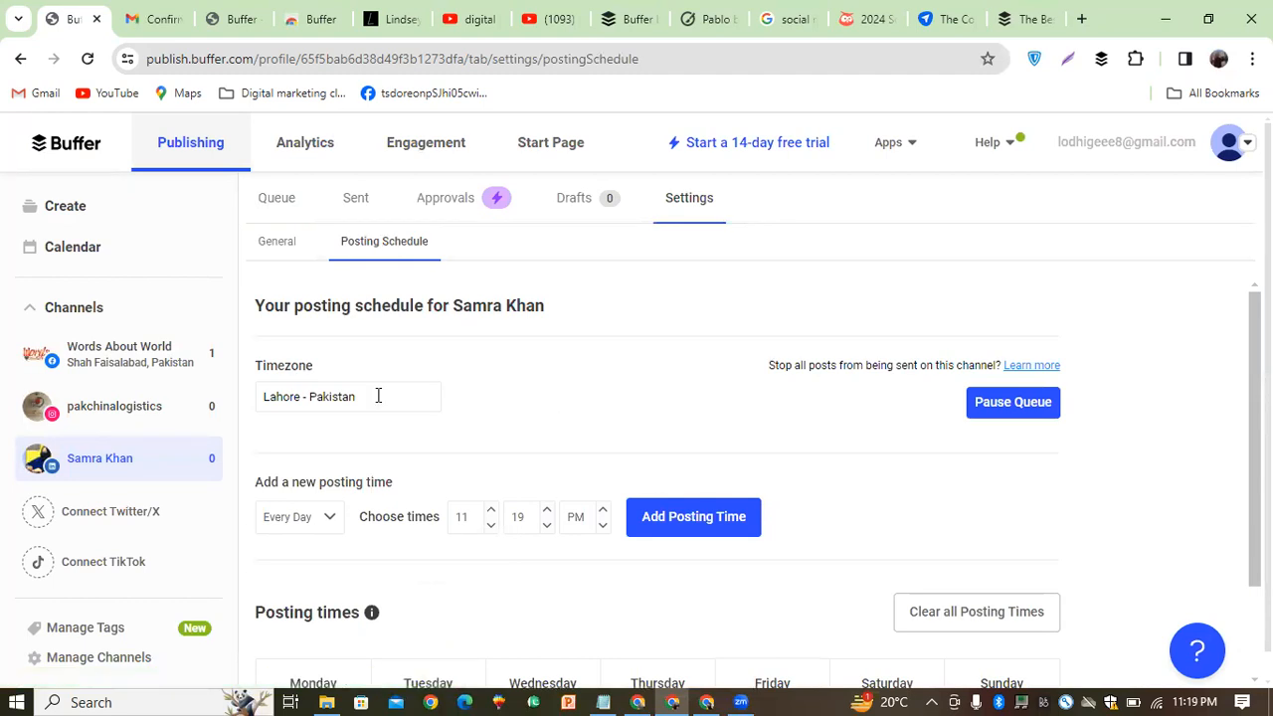
# Step: Set the timezone in the pakchinalogistics Instagram channel's posting schedule to Lahore - Pakistan
pyautogui.click(147, 418)
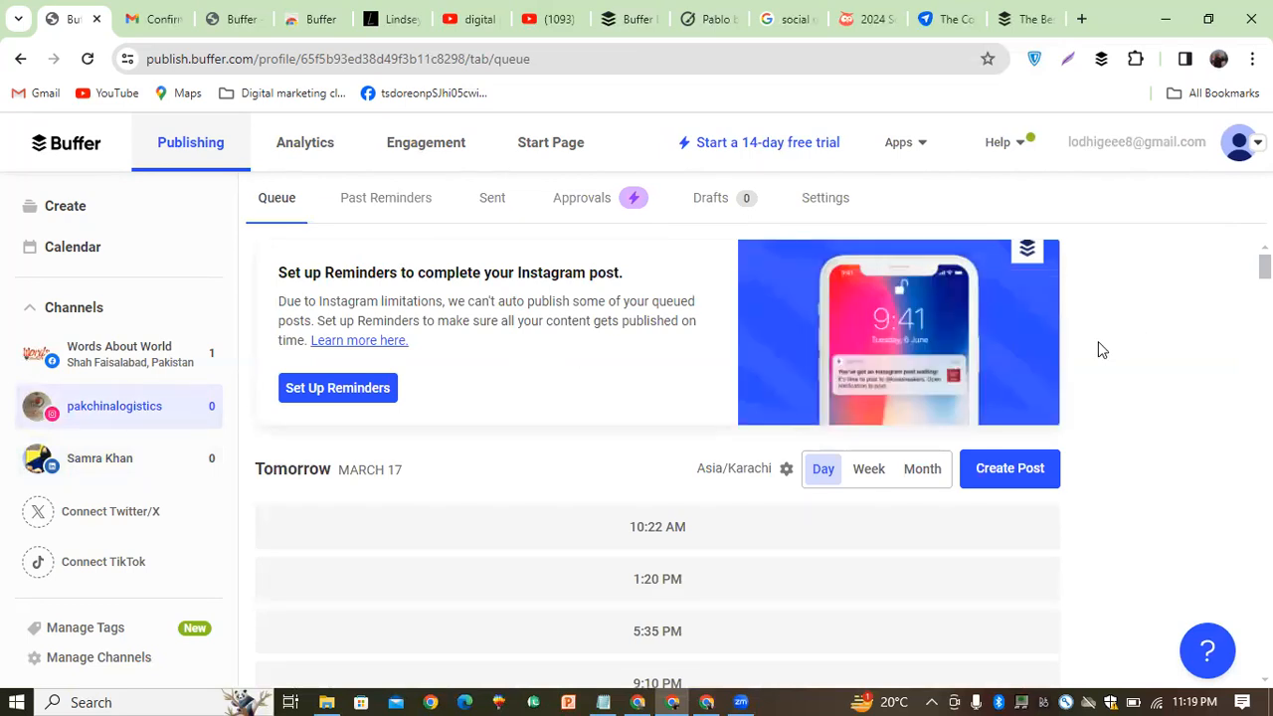
pyautogui.click(818, 204)
pyautogui.click(388, 243)
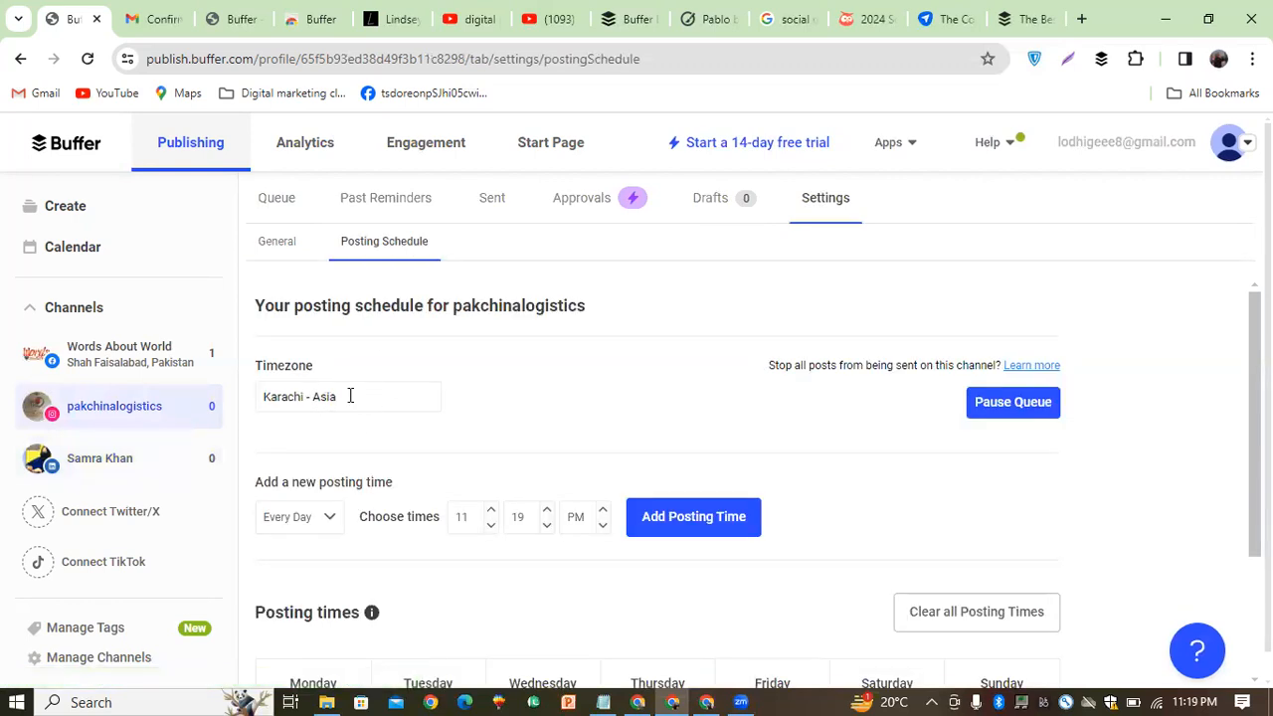
pyautogui.click(350, 396)
pyautogui.write('Lahore')
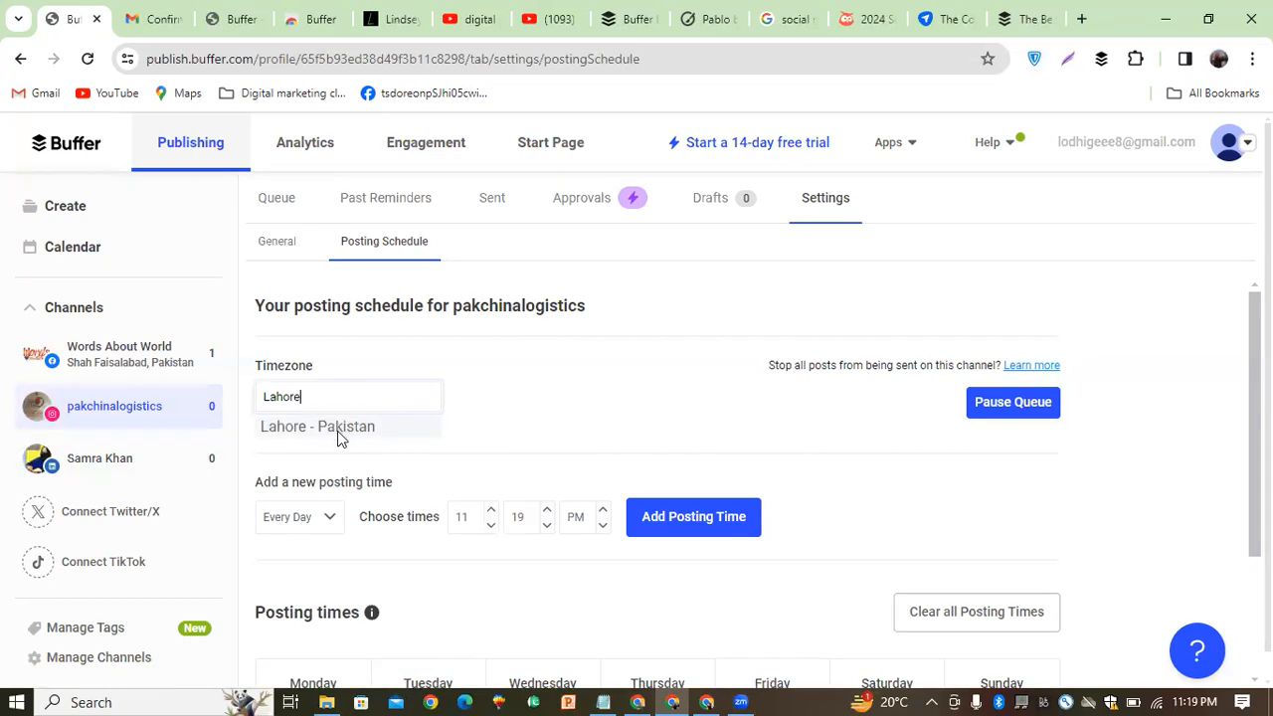
pyautogui.click(339, 427)
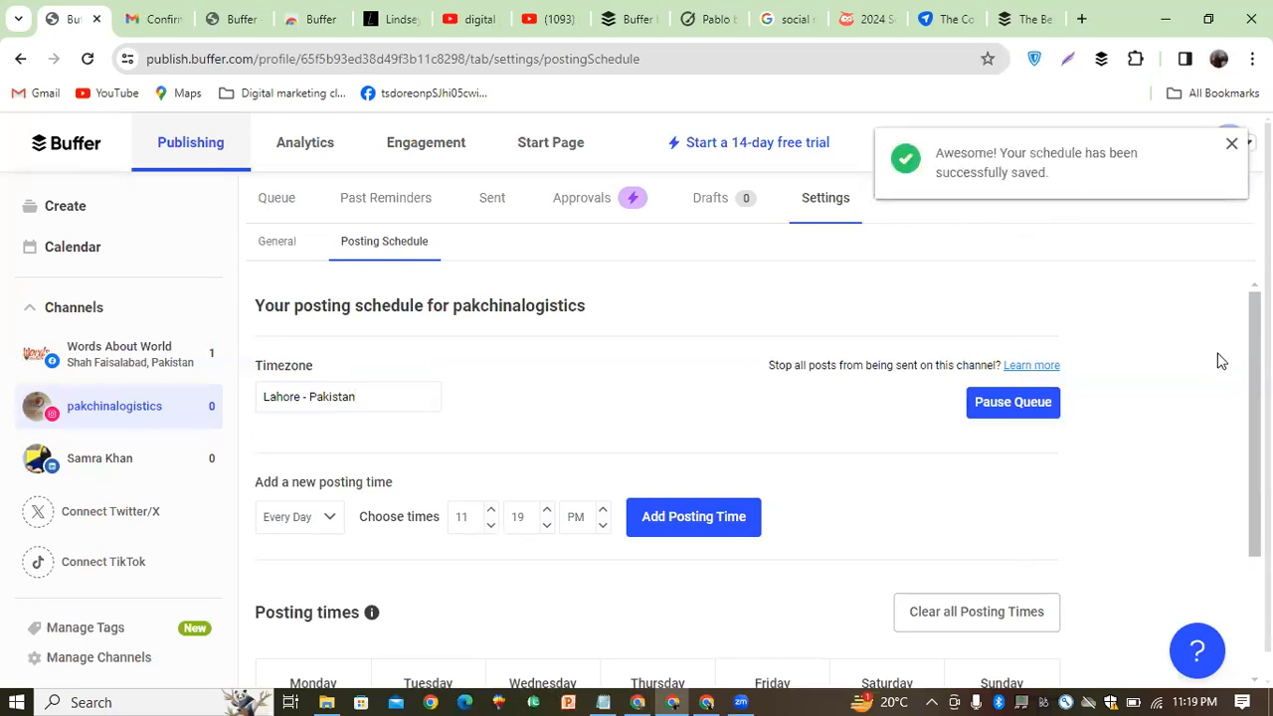
# Step: Remove the posting times Monday 01:20 PM, Tuesday 10:22 AM, Wednesday 09:10 PM, Friday 05:35 PM and Saturday 10:22 AM
pyautogui.scroll(-2, 657, 448)
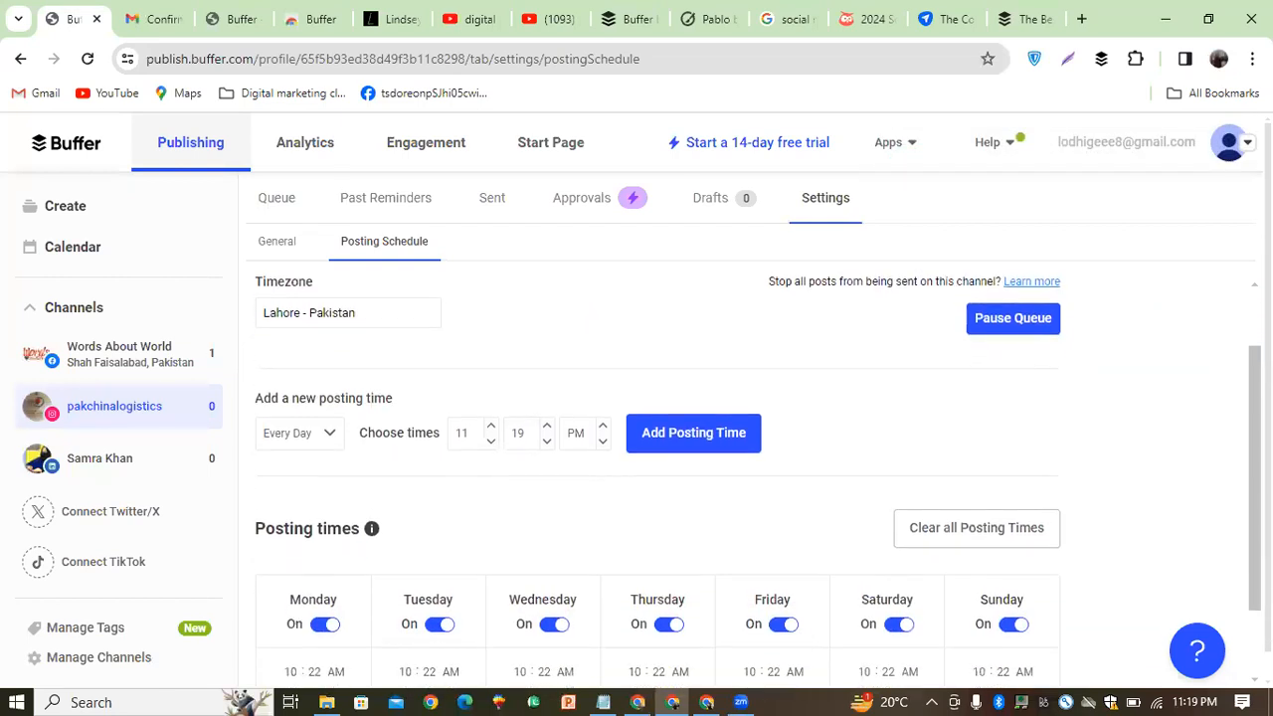
pyautogui.scroll(-1, 656, 447)
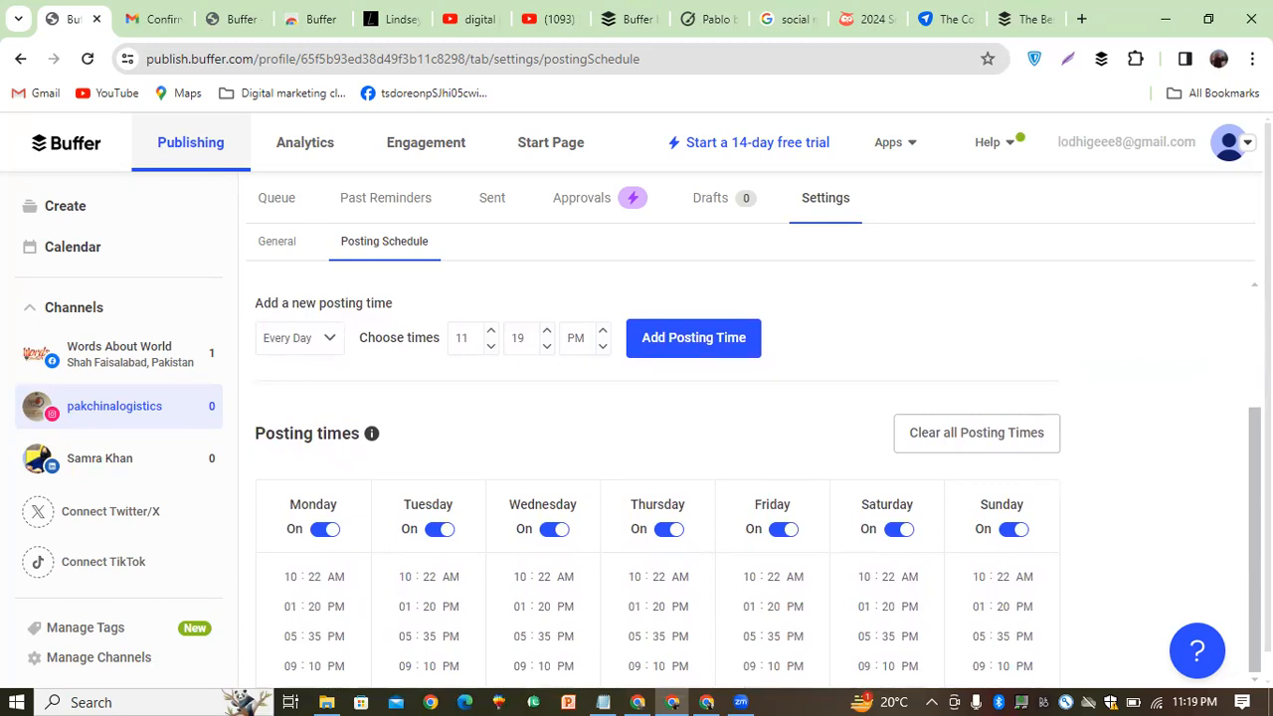
pyautogui.moveTo(459, 613)
pyautogui.click(351, 608)
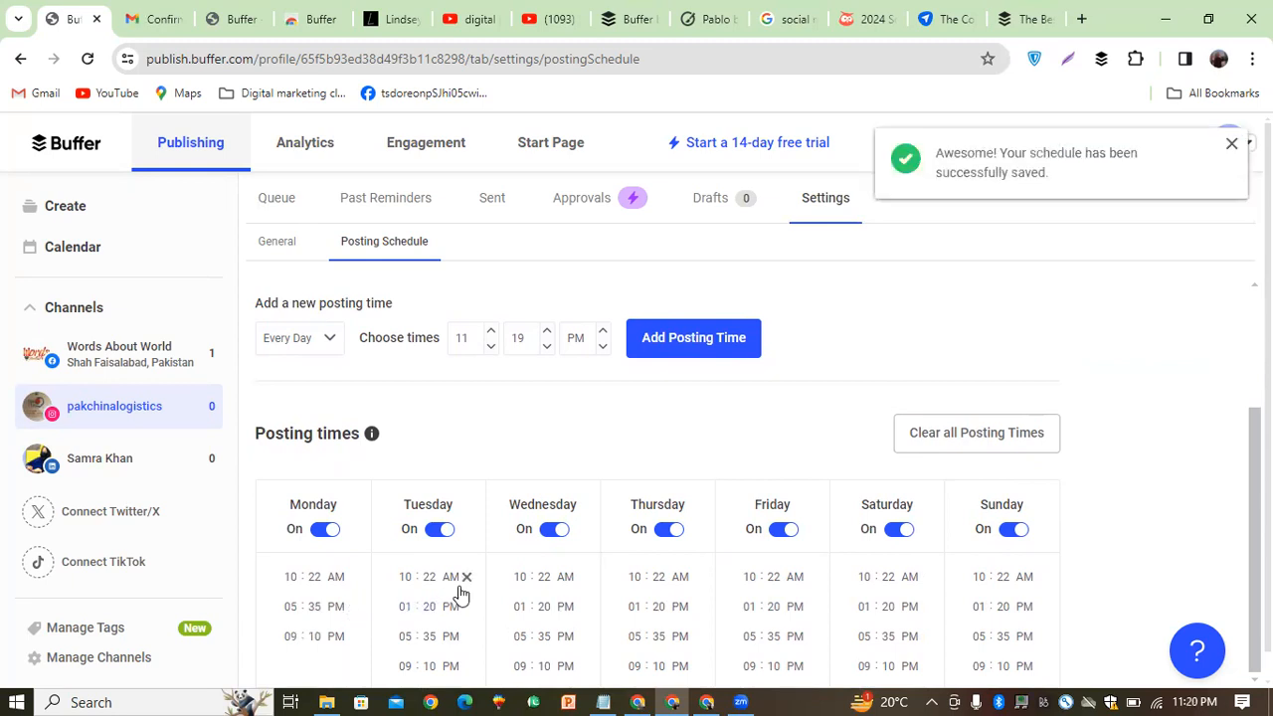
pyautogui.click(467, 579)
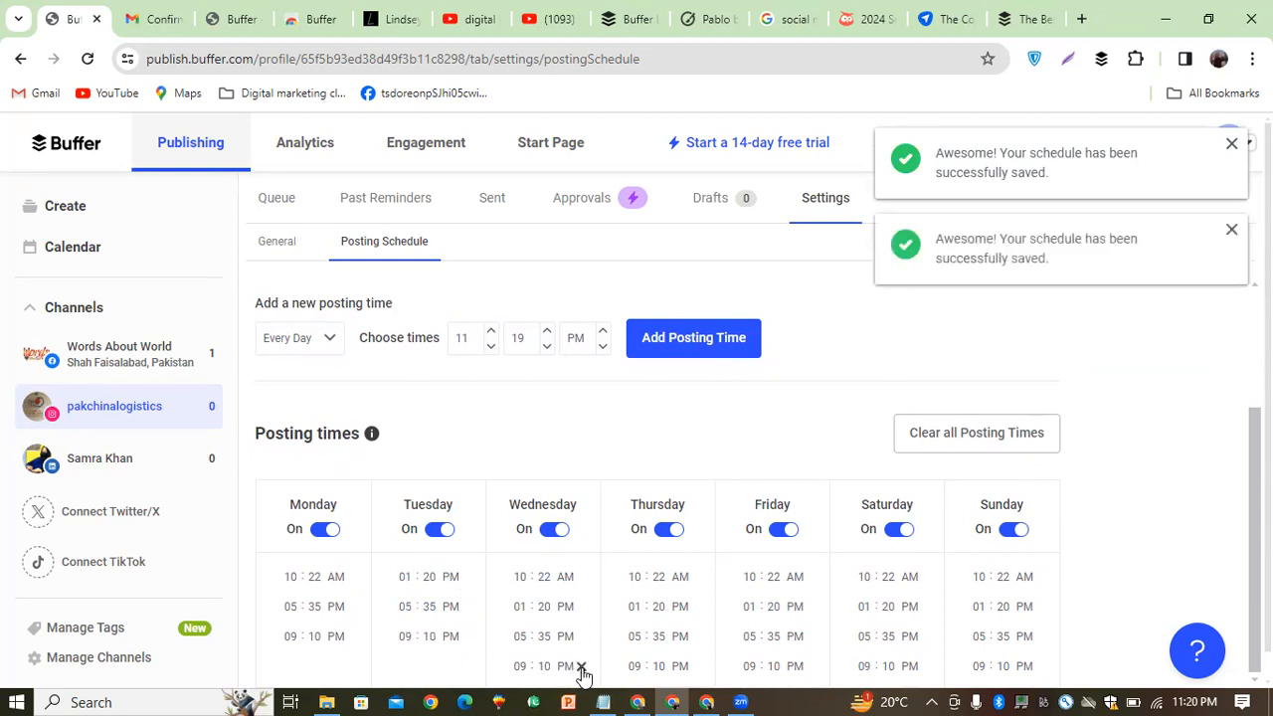
pyautogui.click(582, 669)
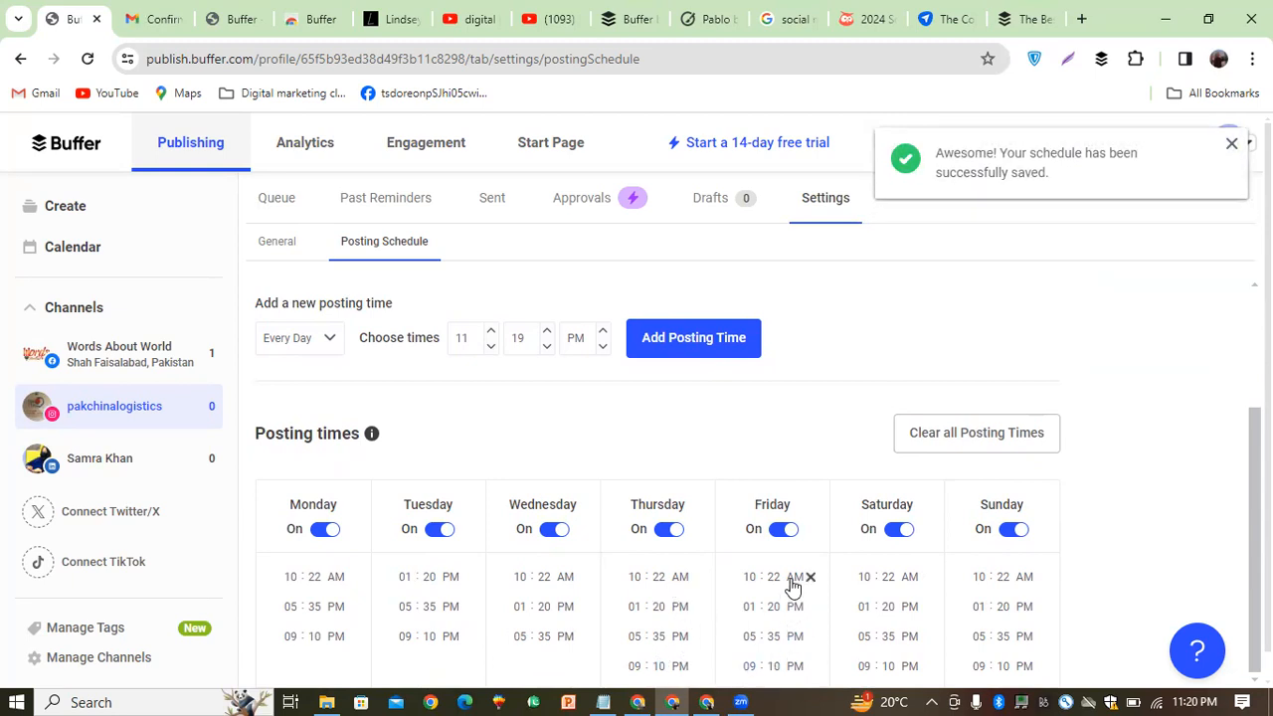
pyautogui.click(810, 637)
pyautogui.click(925, 577)
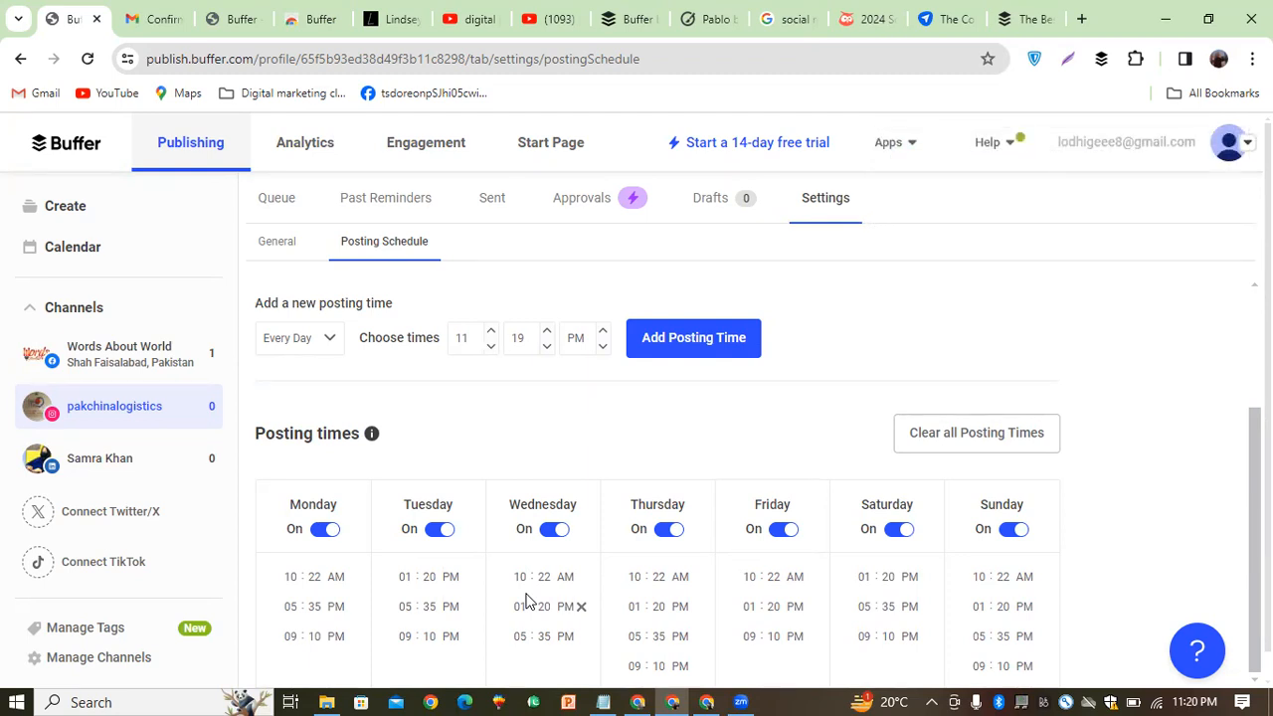
# Step: Clear all posting times of the pakchinalogistics channel
pyautogui.click(1003, 437)
pyautogui.click(668, 485)
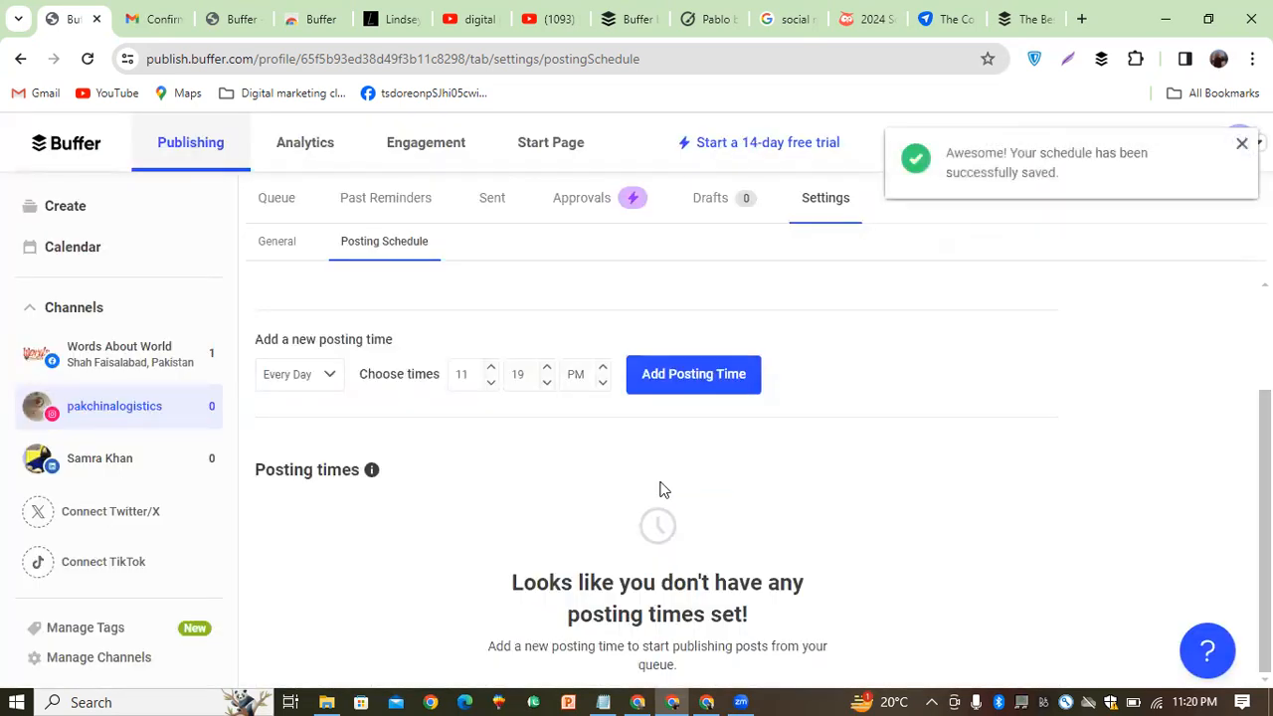
# Step: Add a new posting time of 09:00 AM for weekdays
pyautogui.click(332, 379)
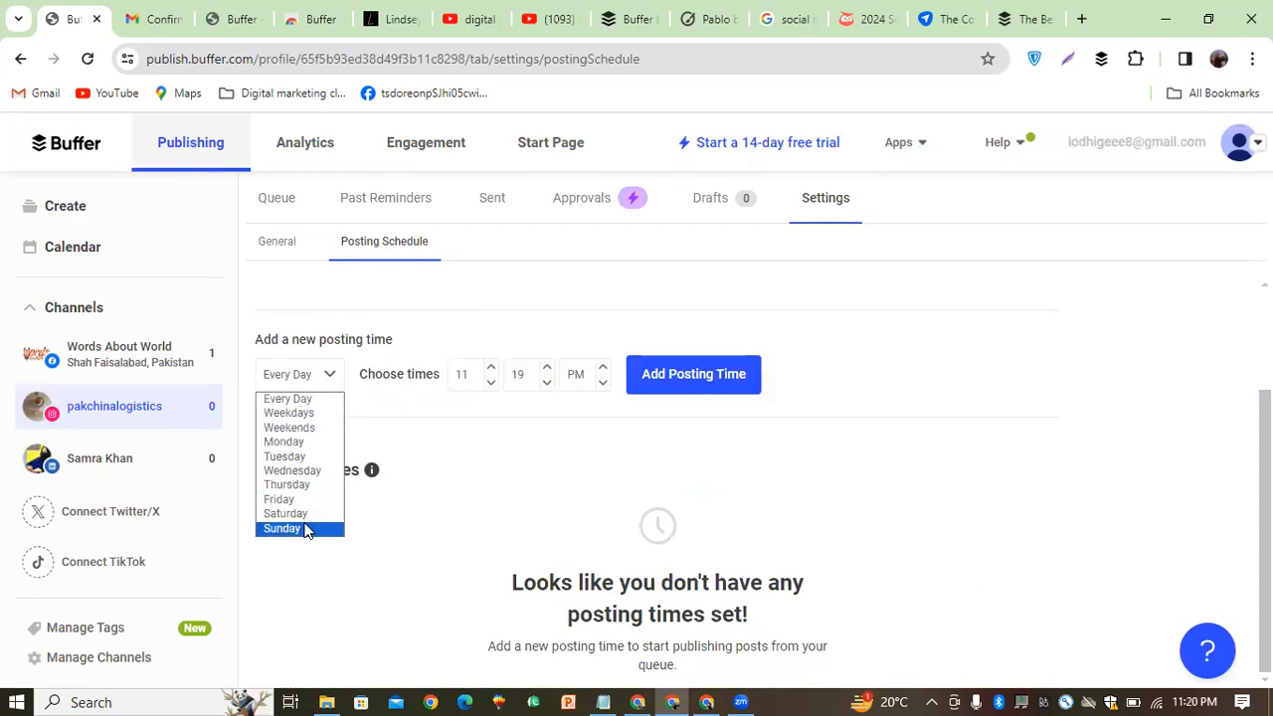
pyautogui.click(311, 414)
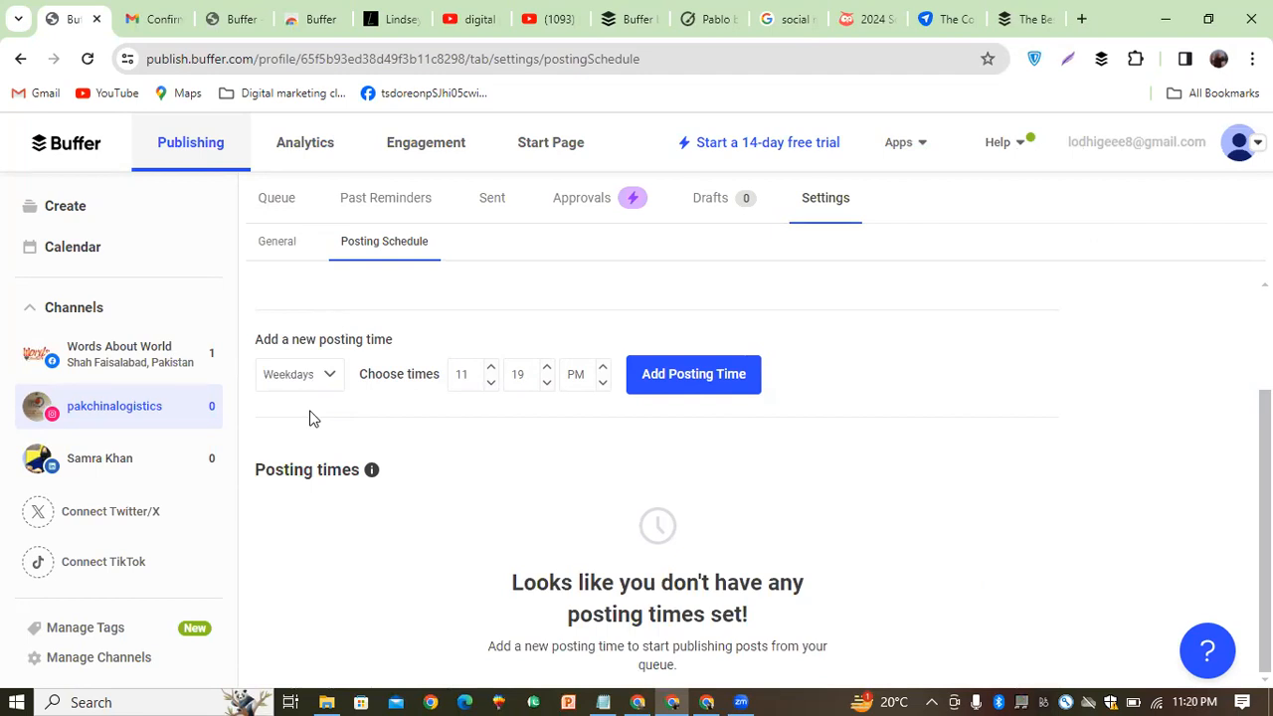
pyautogui.click(492, 371)
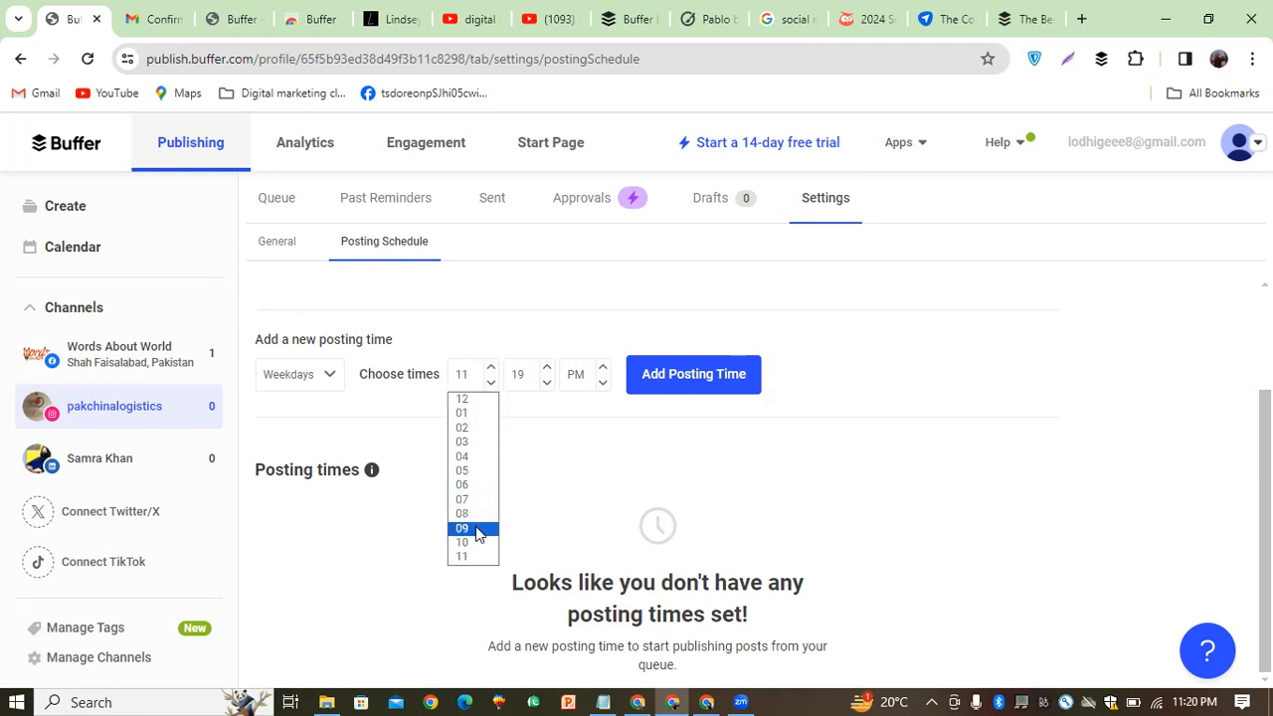
pyautogui.click(475, 528)
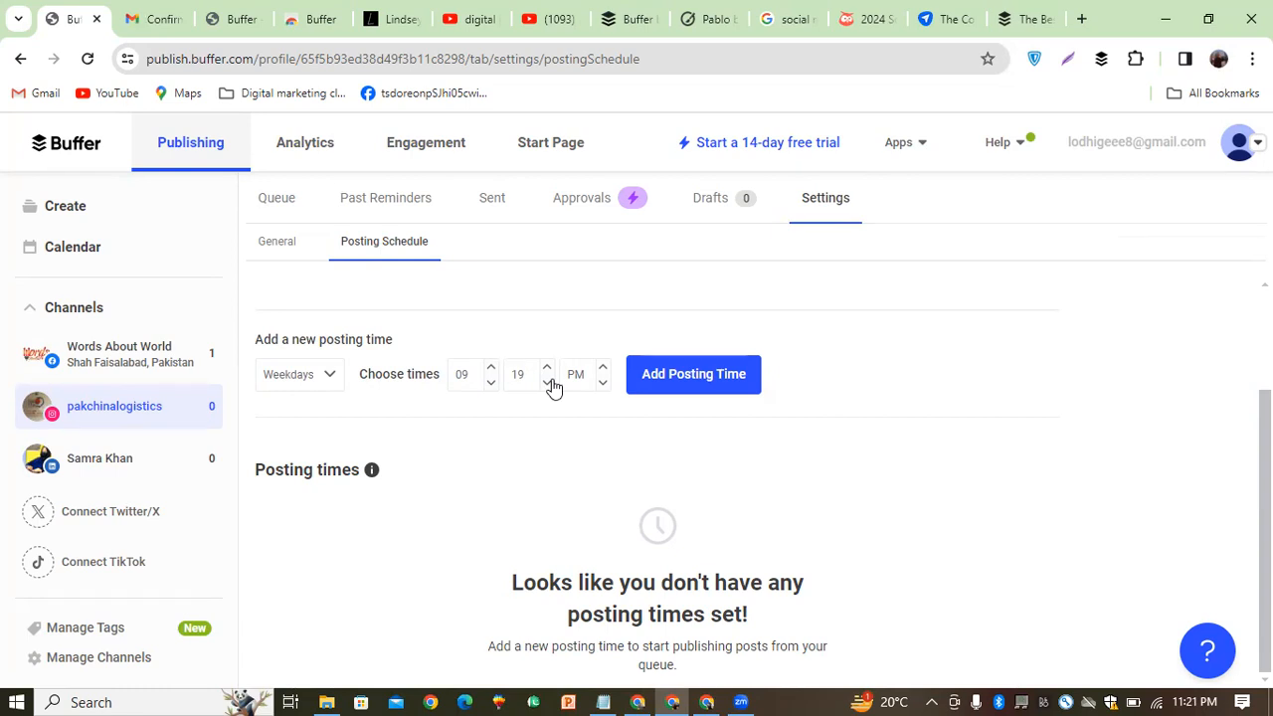
pyautogui.click(551, 386)
pyautogui.click(534, 400)
pyautogui.click(599, 372)
pyautogui.click(597, 399)
pyautogui.click(682, 384)
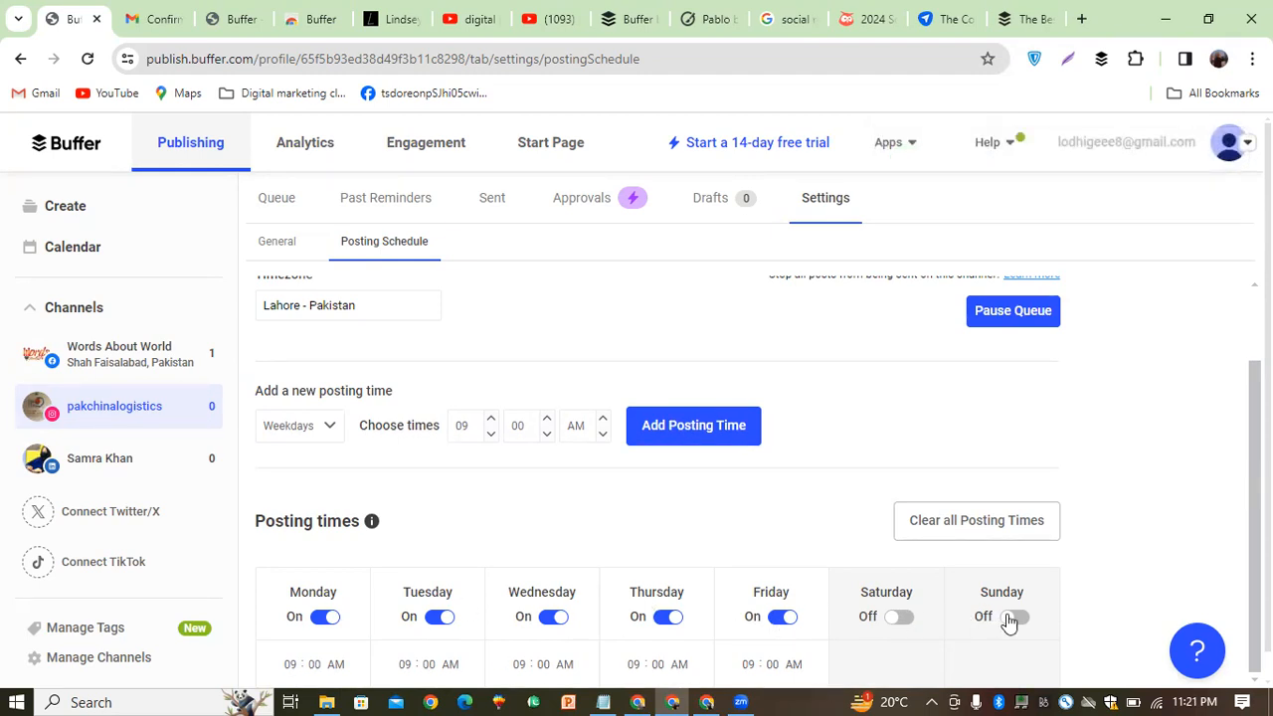
# Step: Try switching Saturday on in the posting times, and leave it switched off
pyautogui.click(899, 618)
pyautogui.scroll(-1, 898, 622)
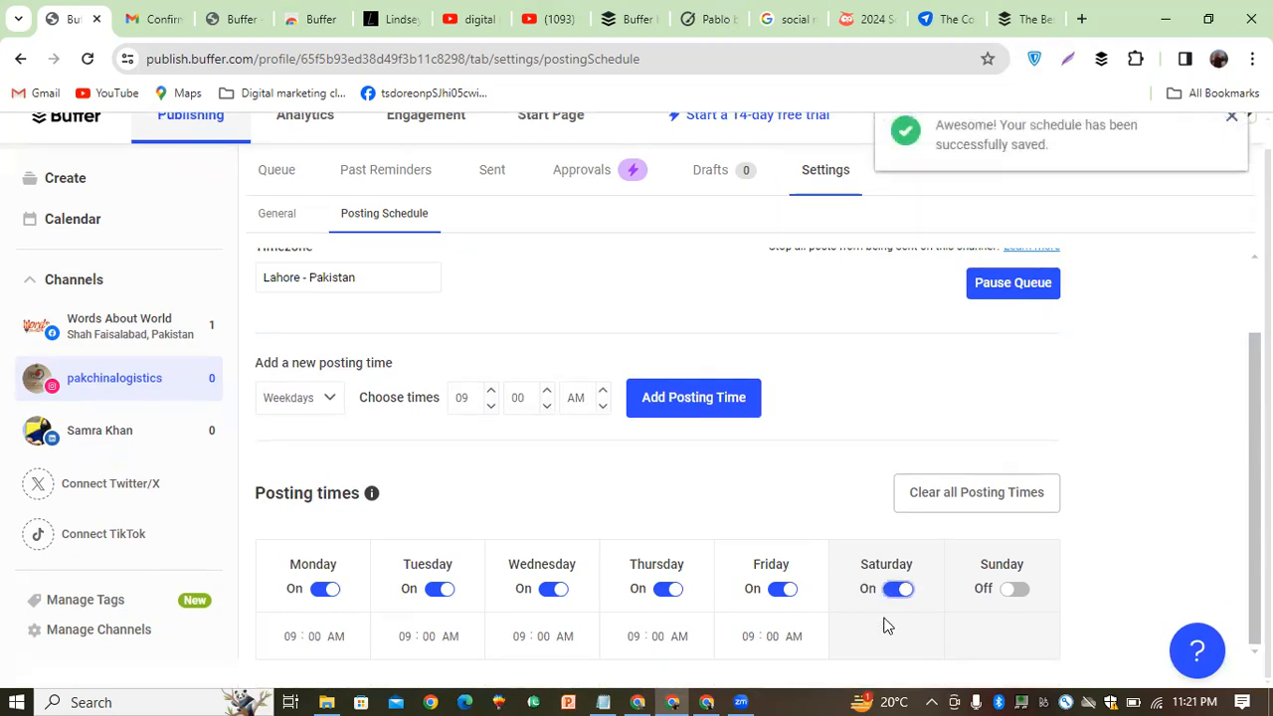
pyautogui.click(903, 594)
pyautogui.click(904, 591)
pyautogui.click(905, 592)
# Step: Add a new posting time of 02:15 PM for weekdays to the pakchinalogistics schedule
pyautogui.click(331, 401)
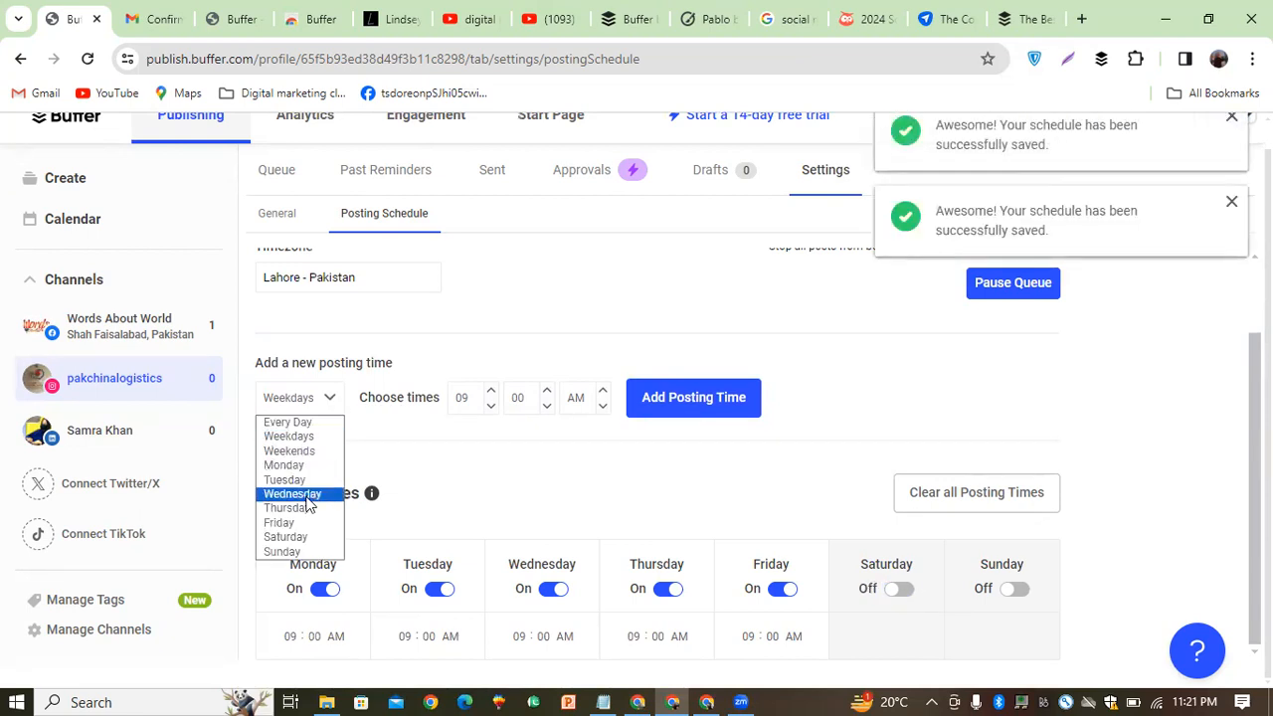
pyautogui.click(517, 487)
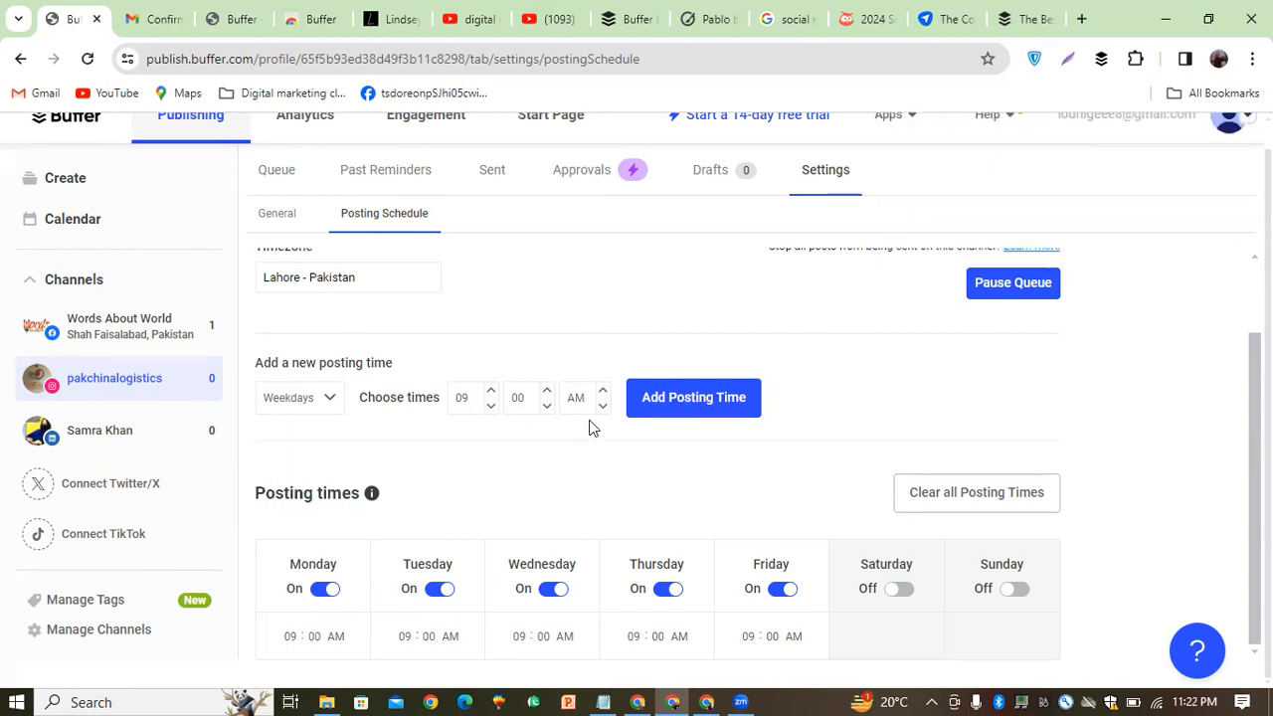
pyautogui.click(496, 408)
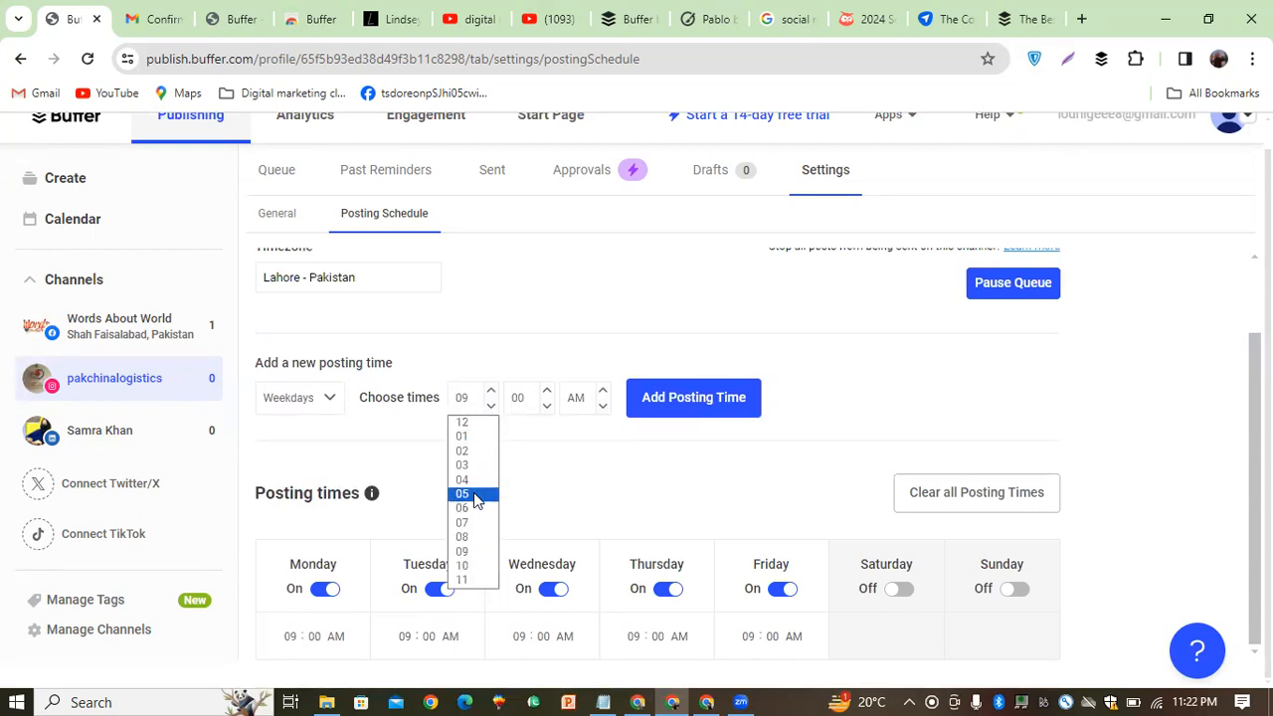
pyautogui.click(466, 451)
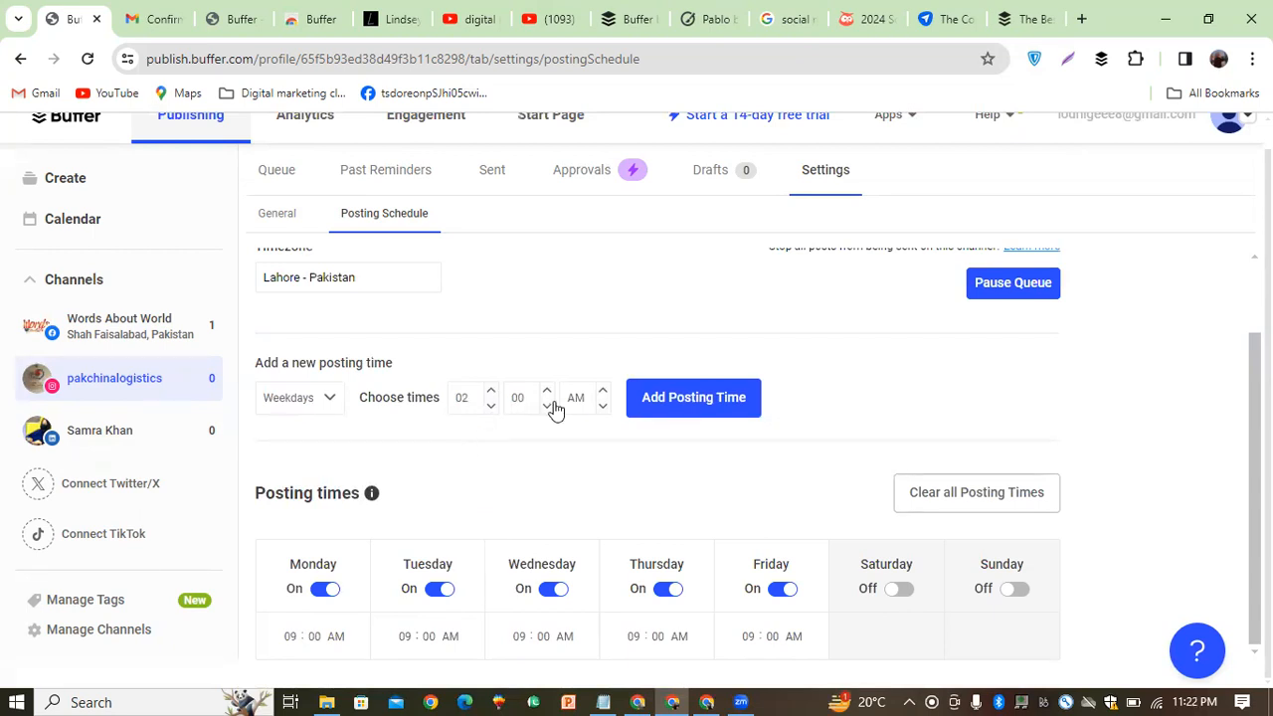
pyautogui.click(603, 406)
pyautogui.click(599, 438)
pyautogui.click(548, 406)
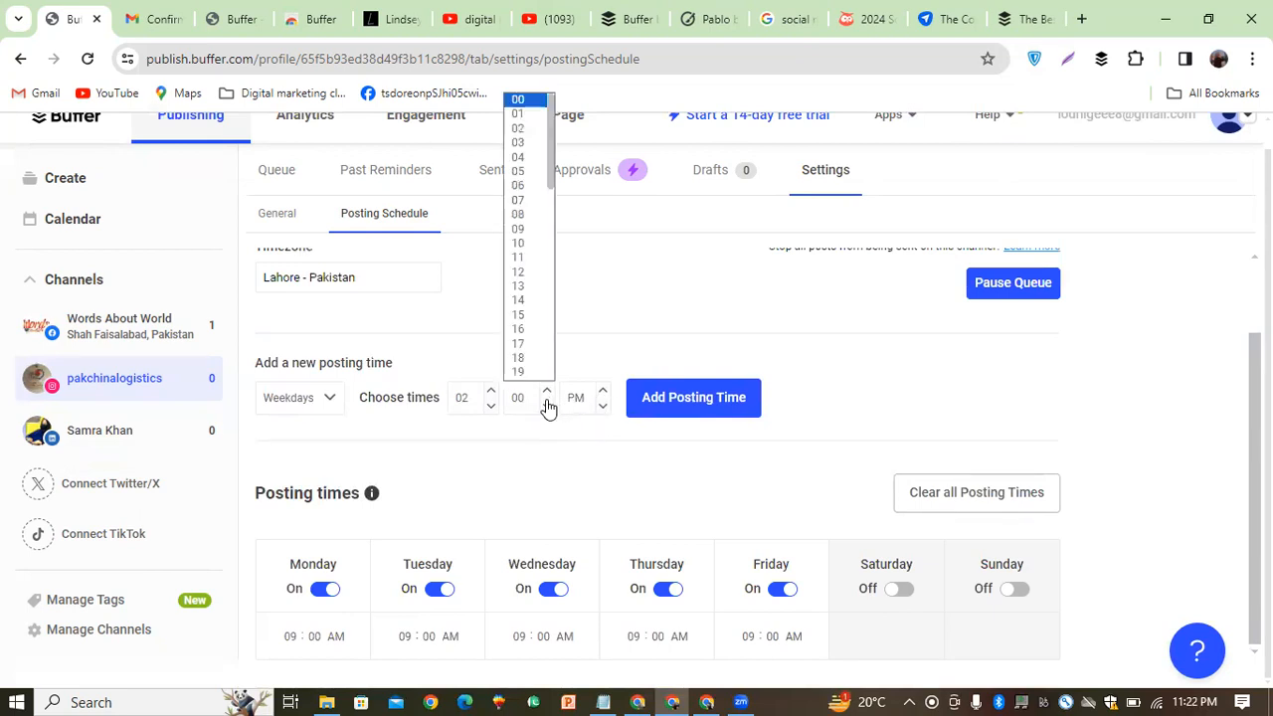
pyautogui.click(531, 315)
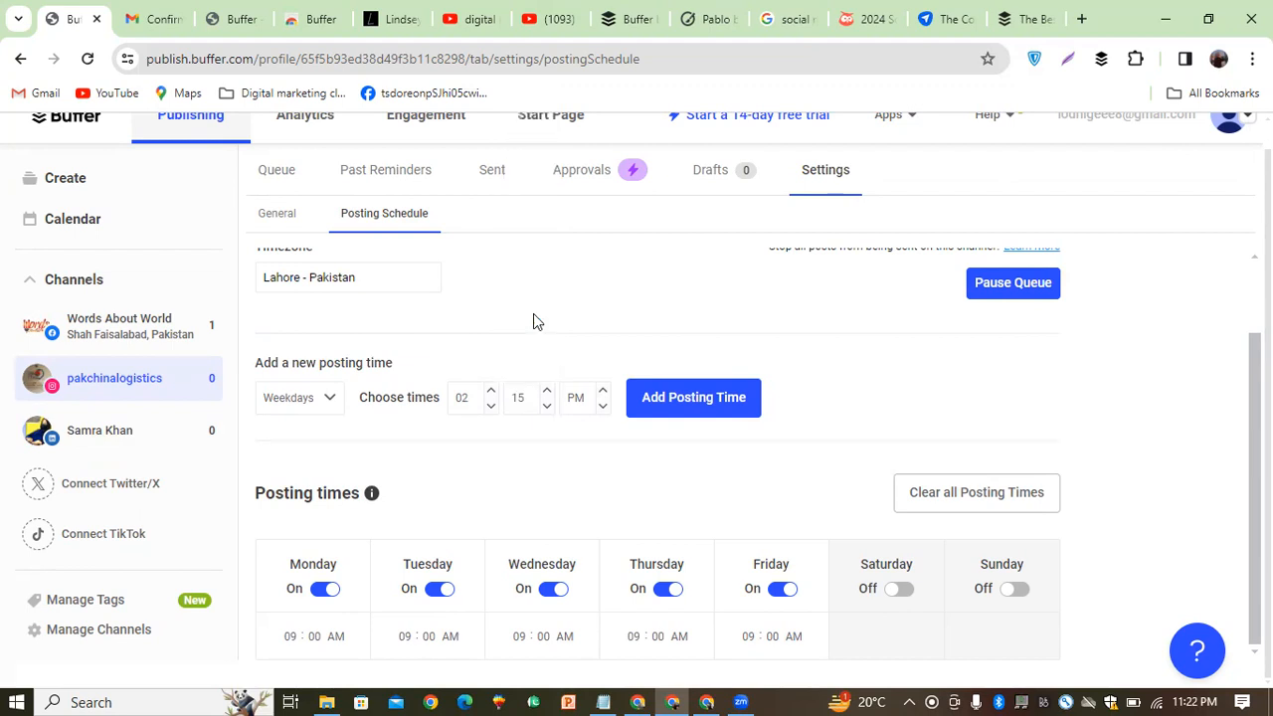
pyautogui.click(690, 401)
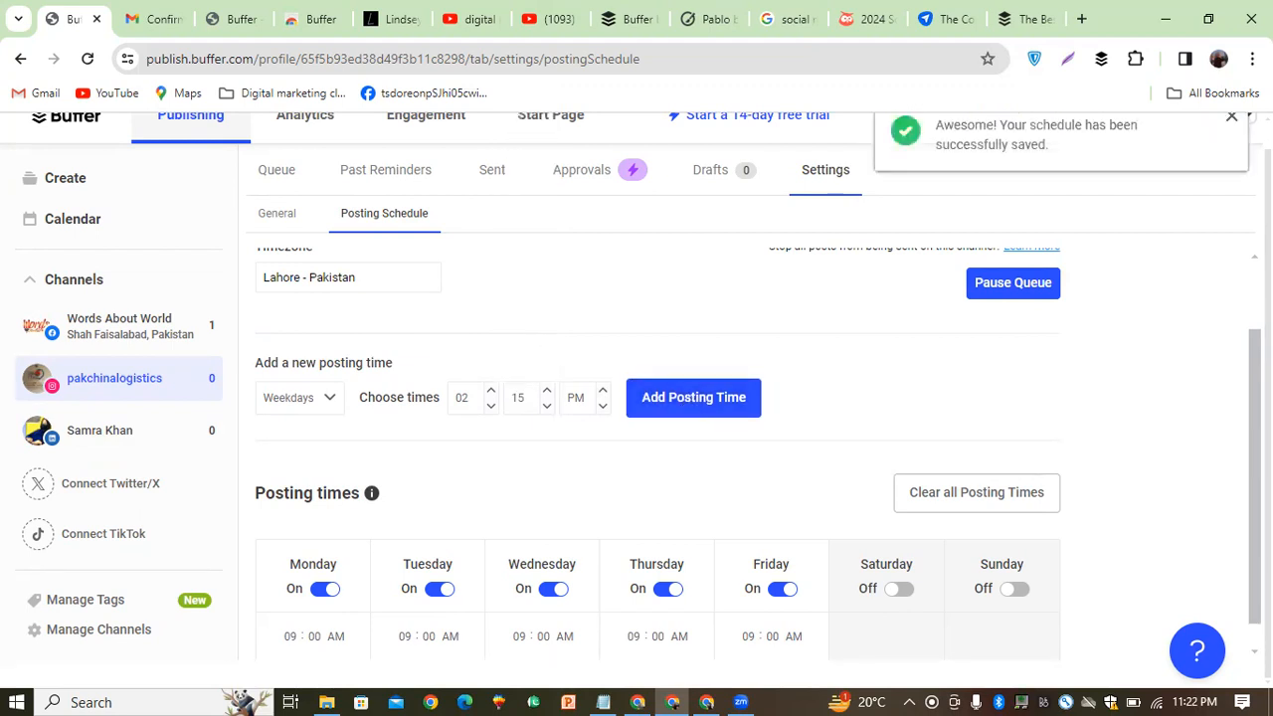
pyautogui.scroll(-1, 1240, 448)
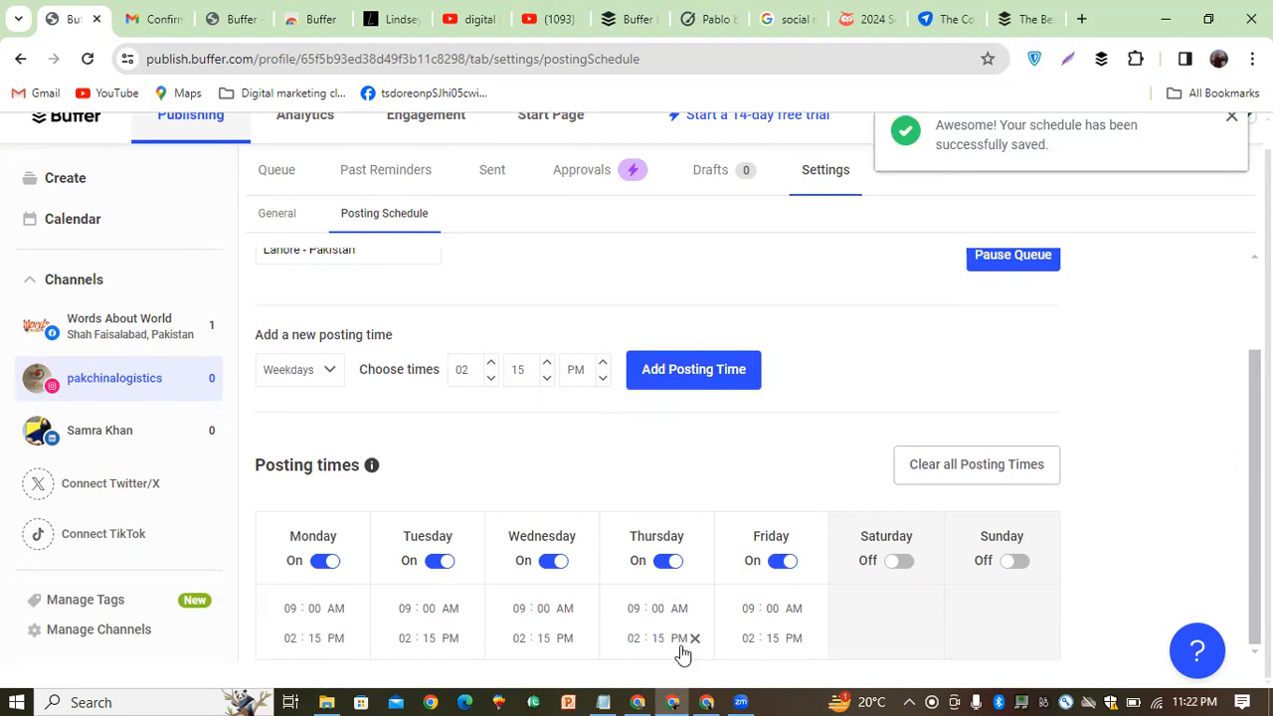
# Step: Add another weekday posting time of 07:30 PM to the pakchinalogistics schedule
pyautogui.click(492, 384)
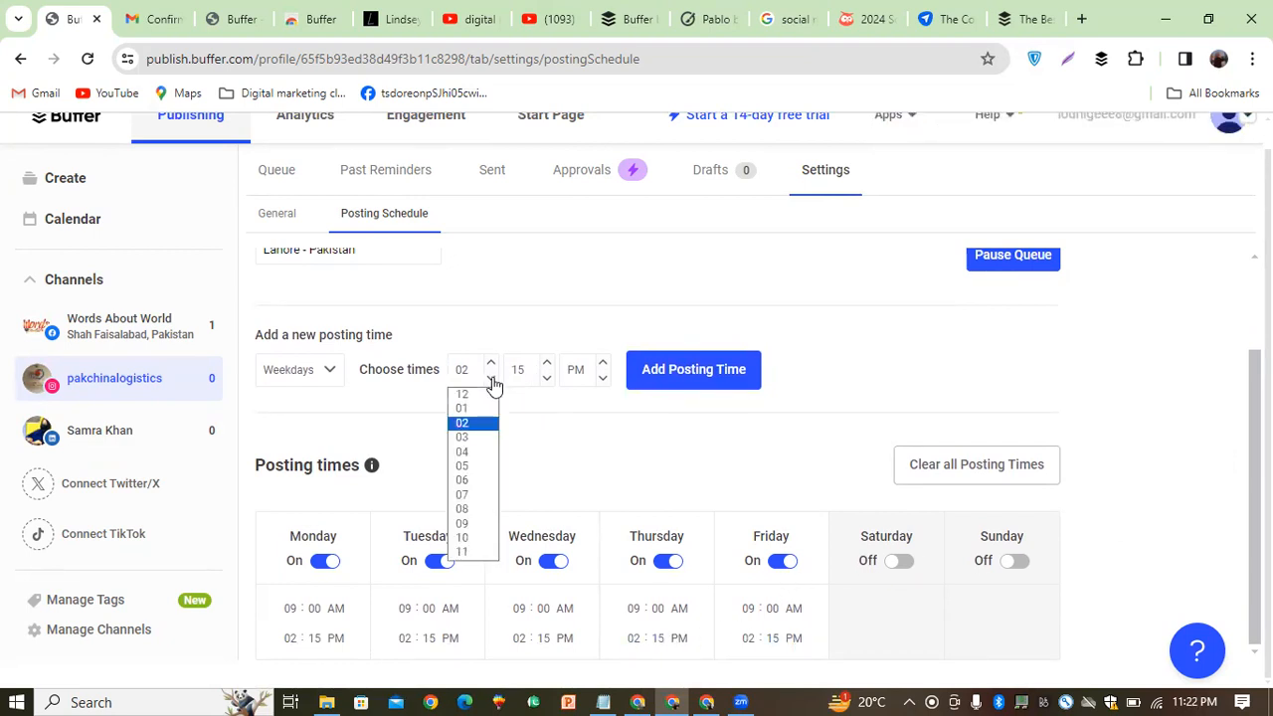
pyautogui.click(475, 494)
pyautogui.click(546, 384)
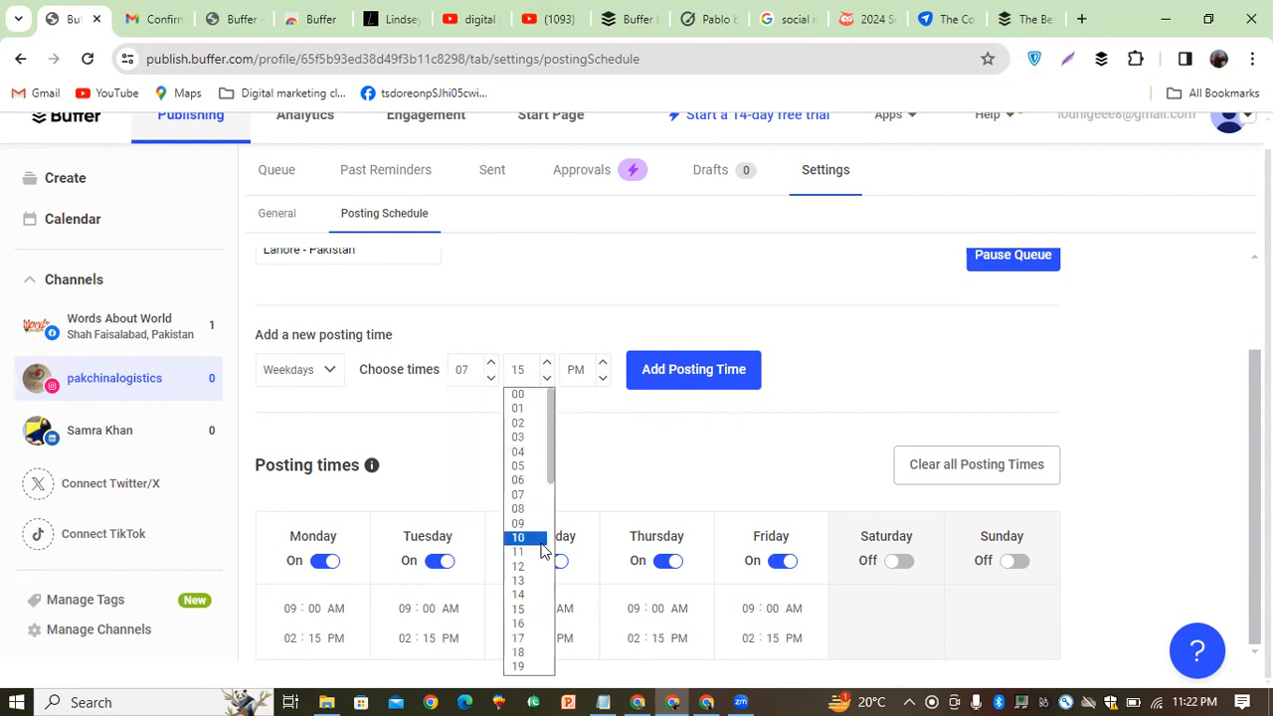
pyautogui.moveTo(552, 475); pyautogui.dragTo(557, 566)
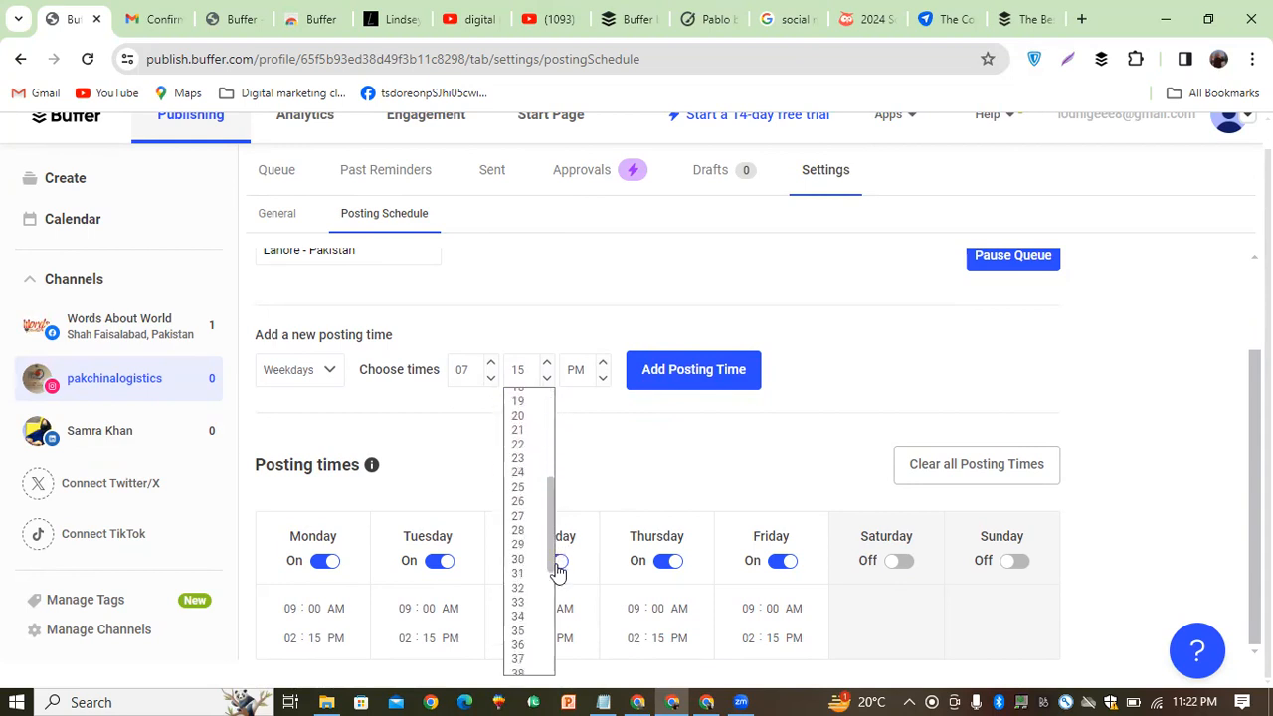
pyautogui.click(520, 560)
pyautogui.click(685, 387)
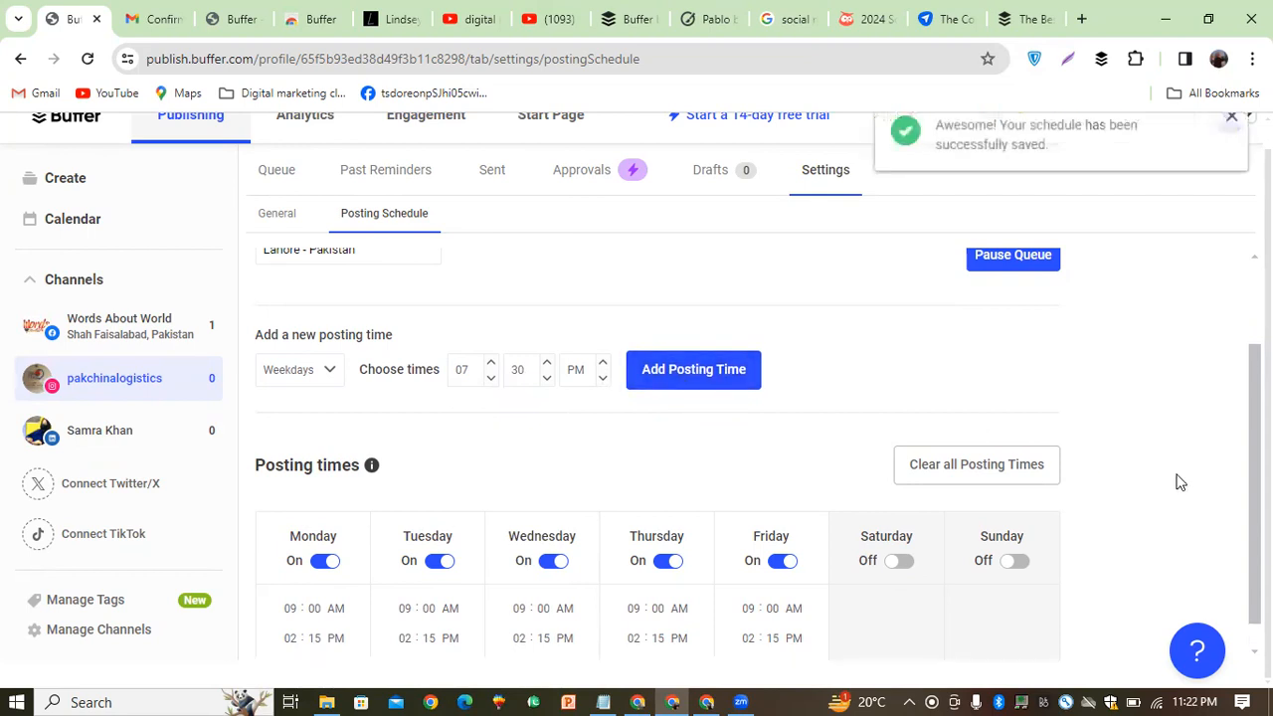
pyautogui.scroll(-1, 1228, 591)
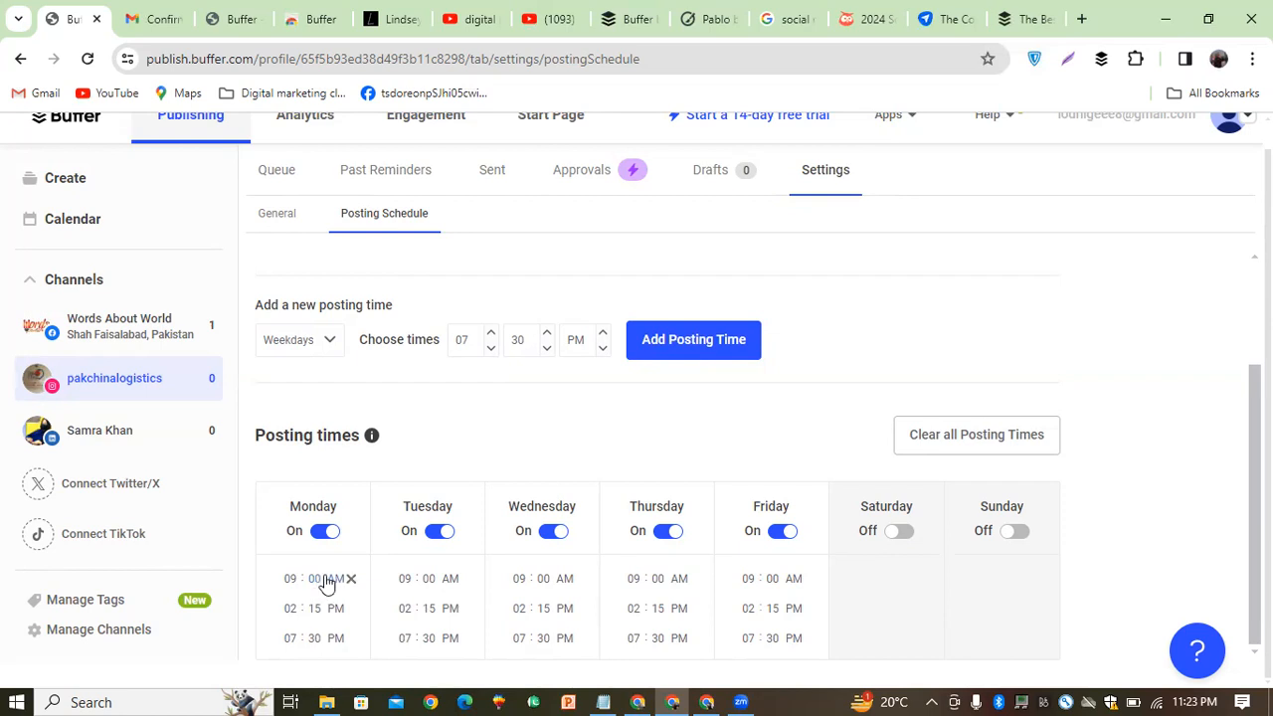
# Step: Open the queue of the Words About World Facebook channel and examine its scheduled post and daily time slots
pyautogui.click(155, 320)
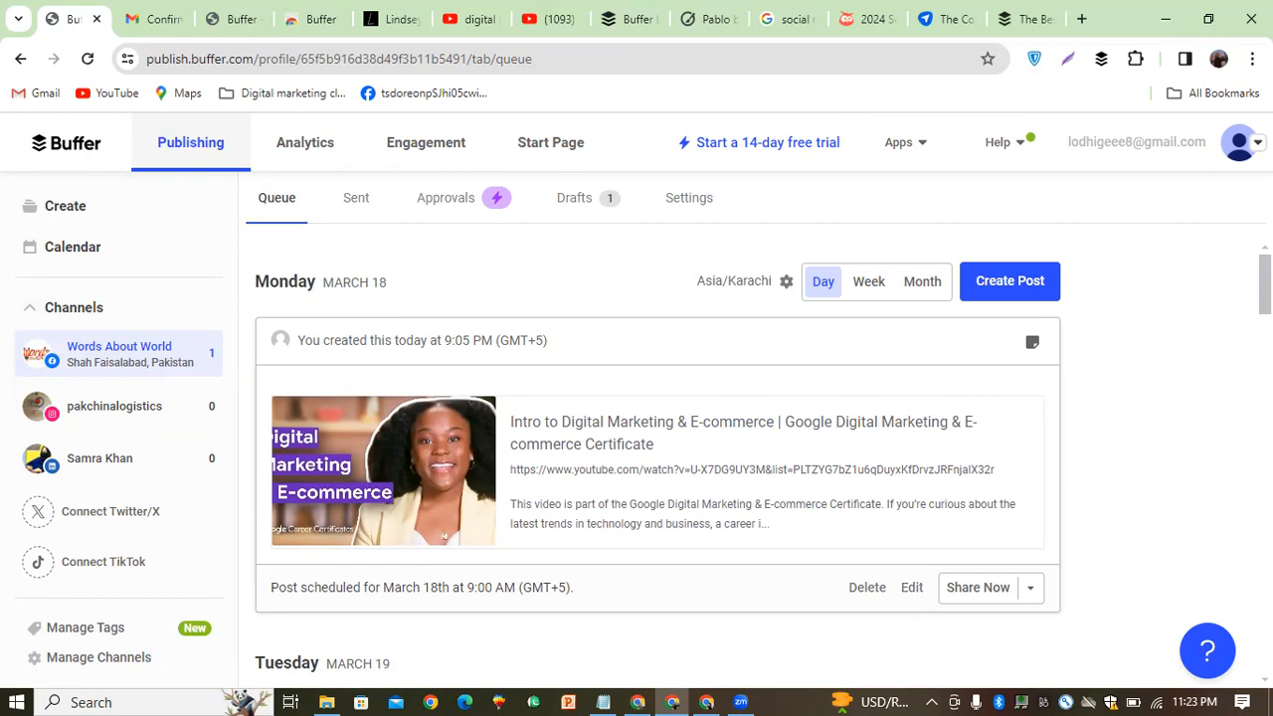
pyautogui.scroll(-3, 657, 457)
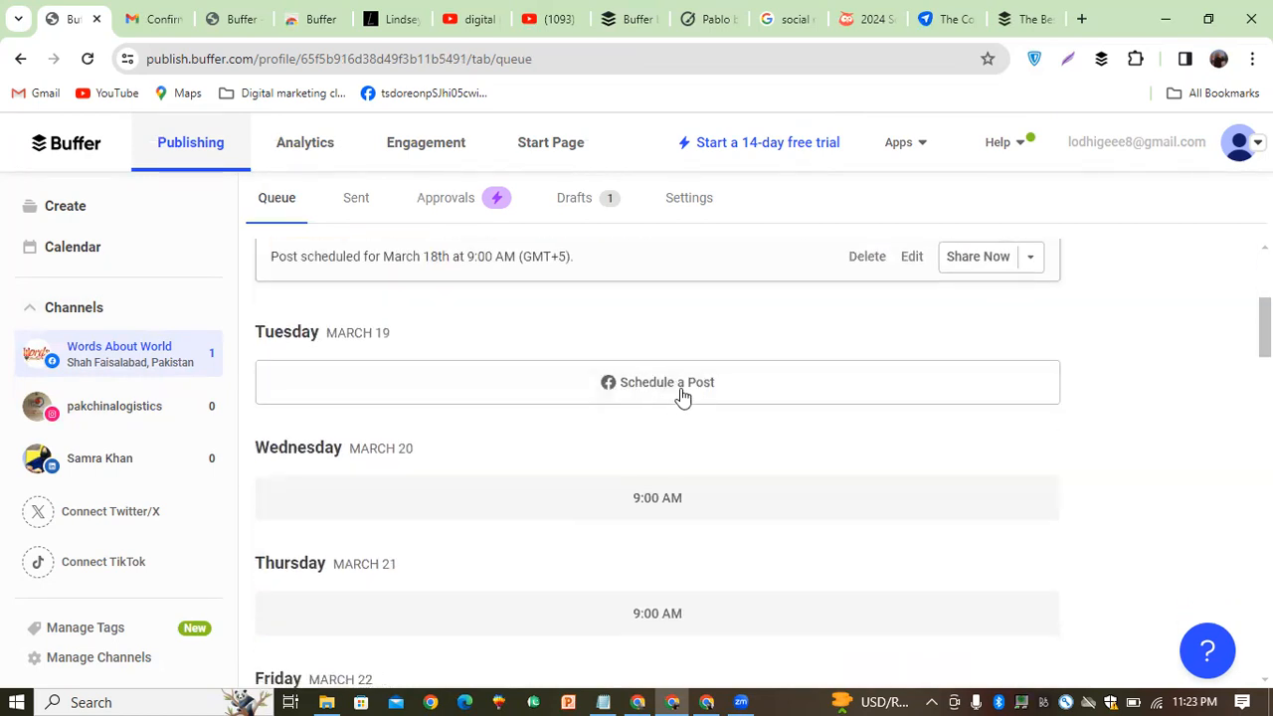
pyautogui.scroll(3, 702, 418)
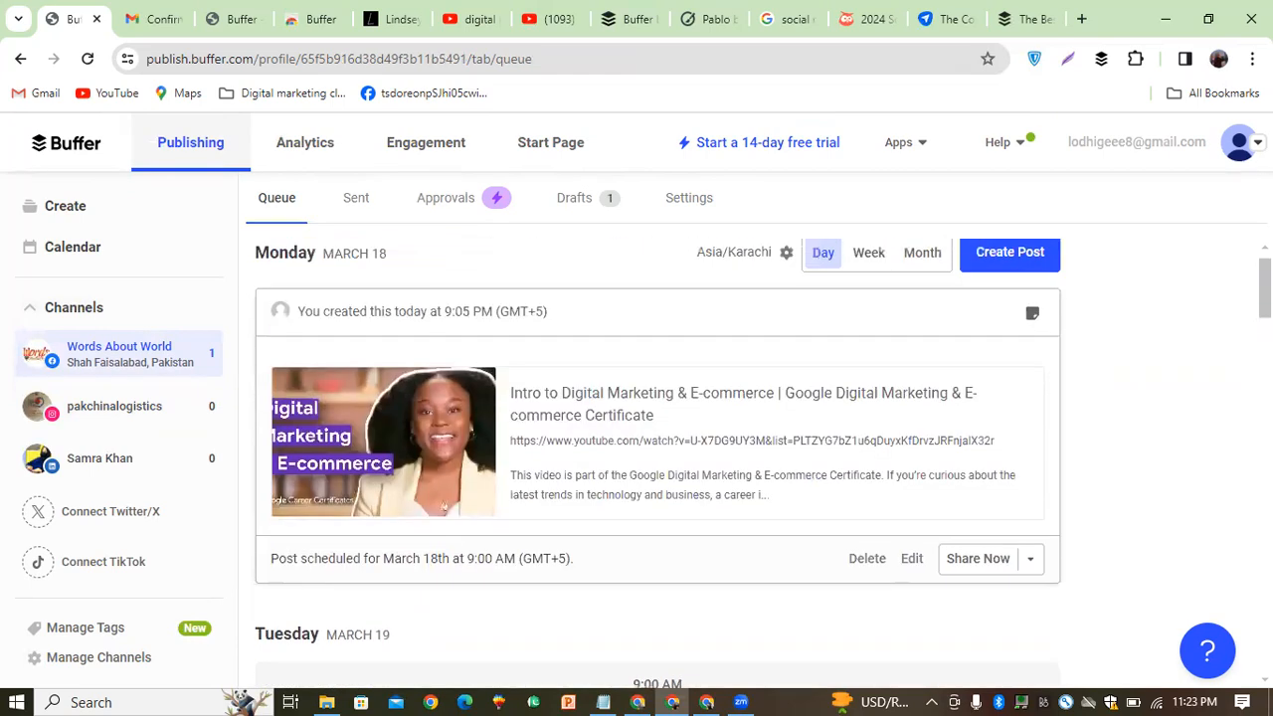
pyautogui.scroll(-3, 658, 428)
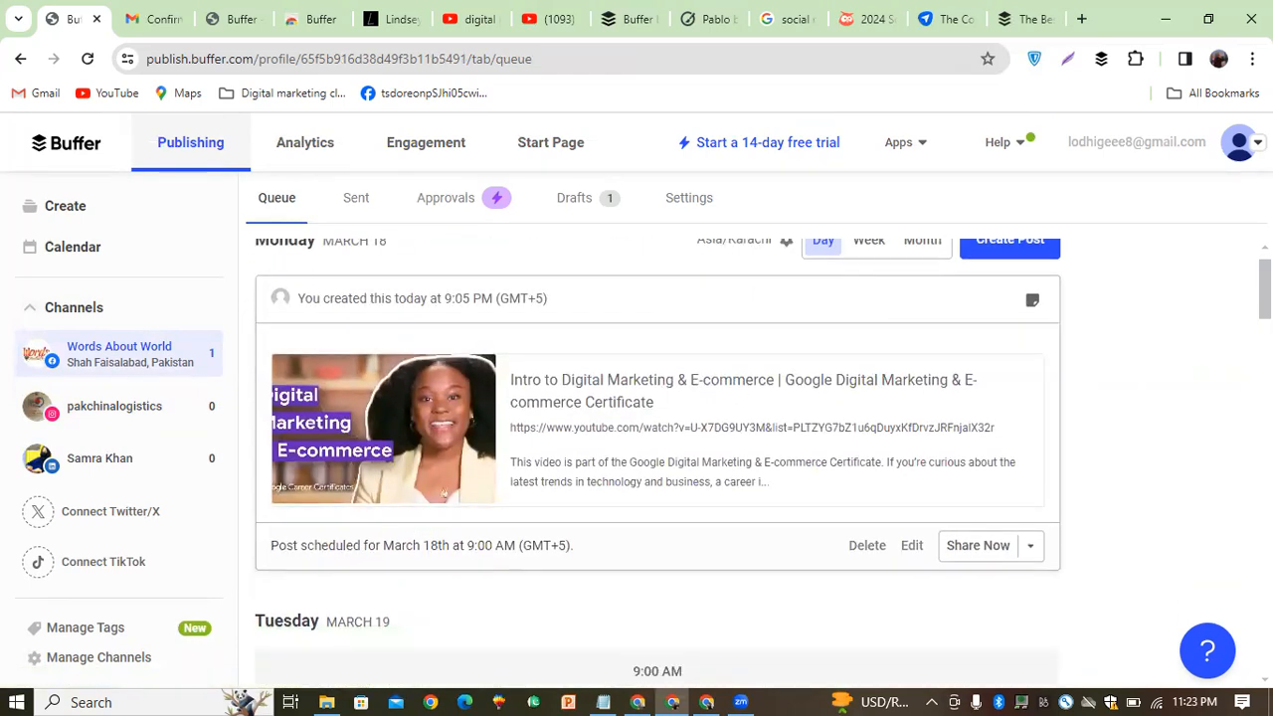
pyautogui.moveTo(655, 436)
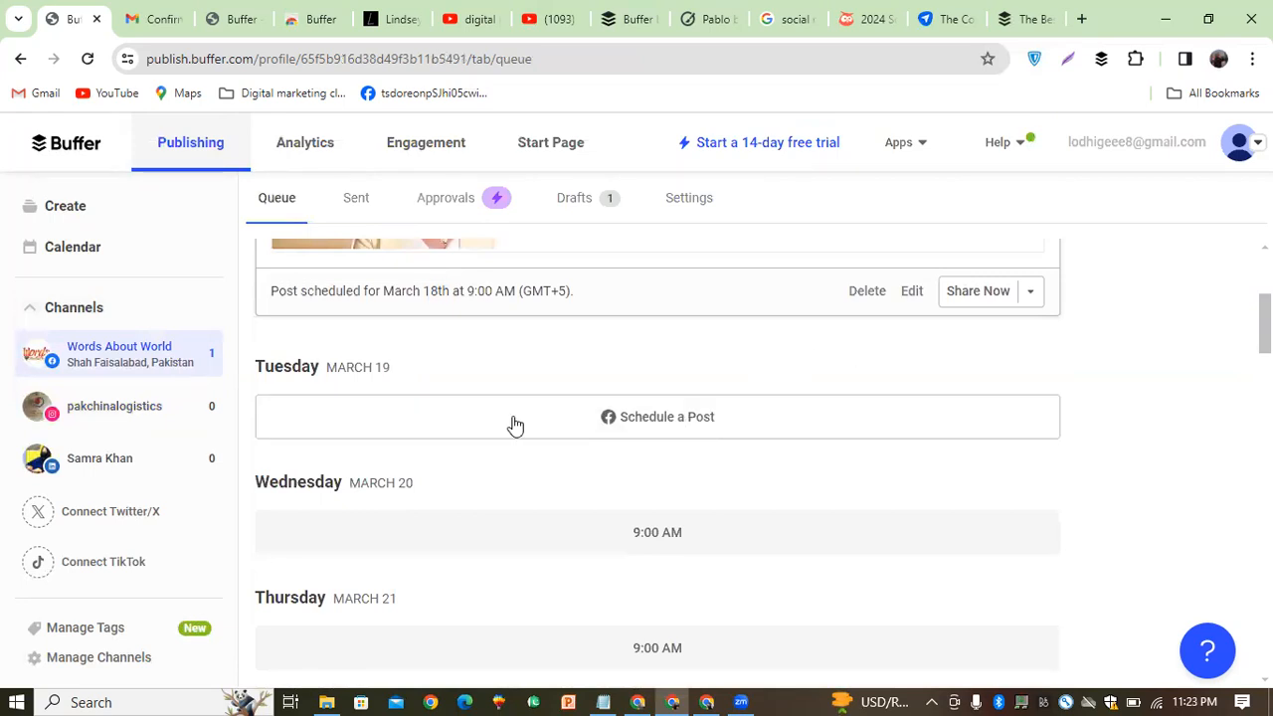
# Step: Open the LinkedIn channel's queue and examine its daily time slots
pyautogui.click(136, 460)
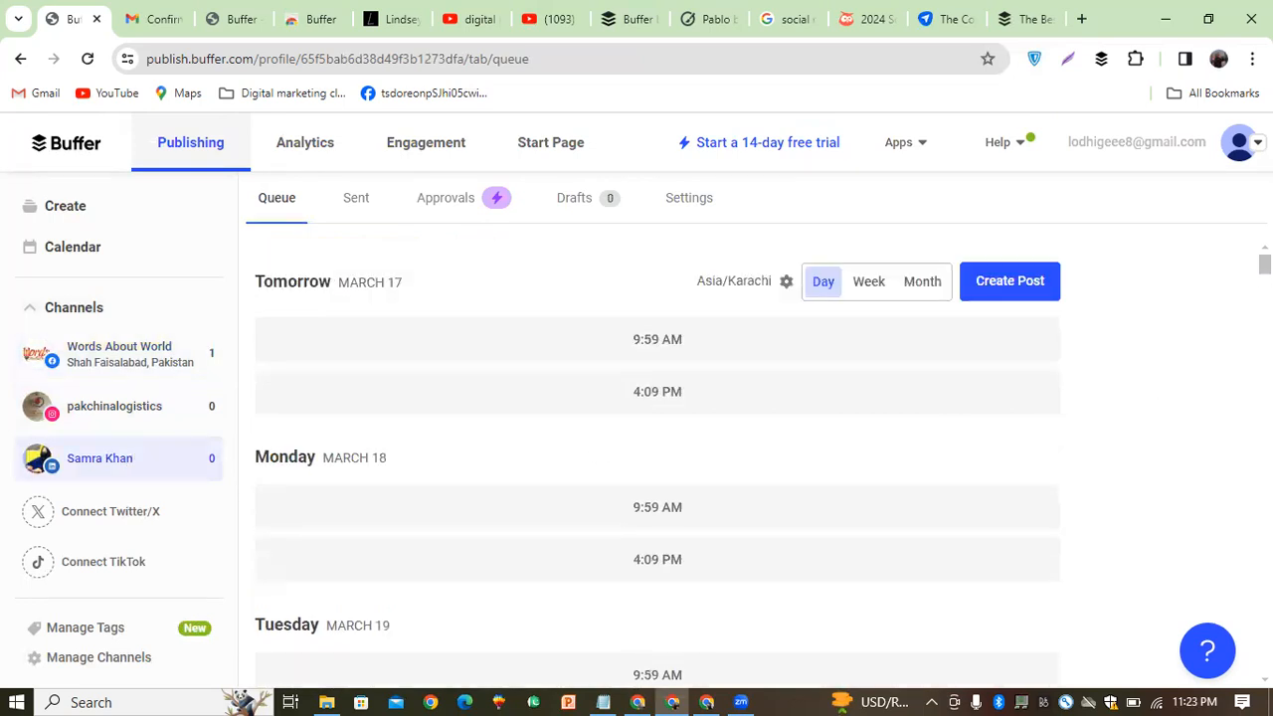
pyautogui.scroll(-2, 523, 390)
pyautogui.scroll(2, 523, 389)
pyautogui.moveTo(523, 390)
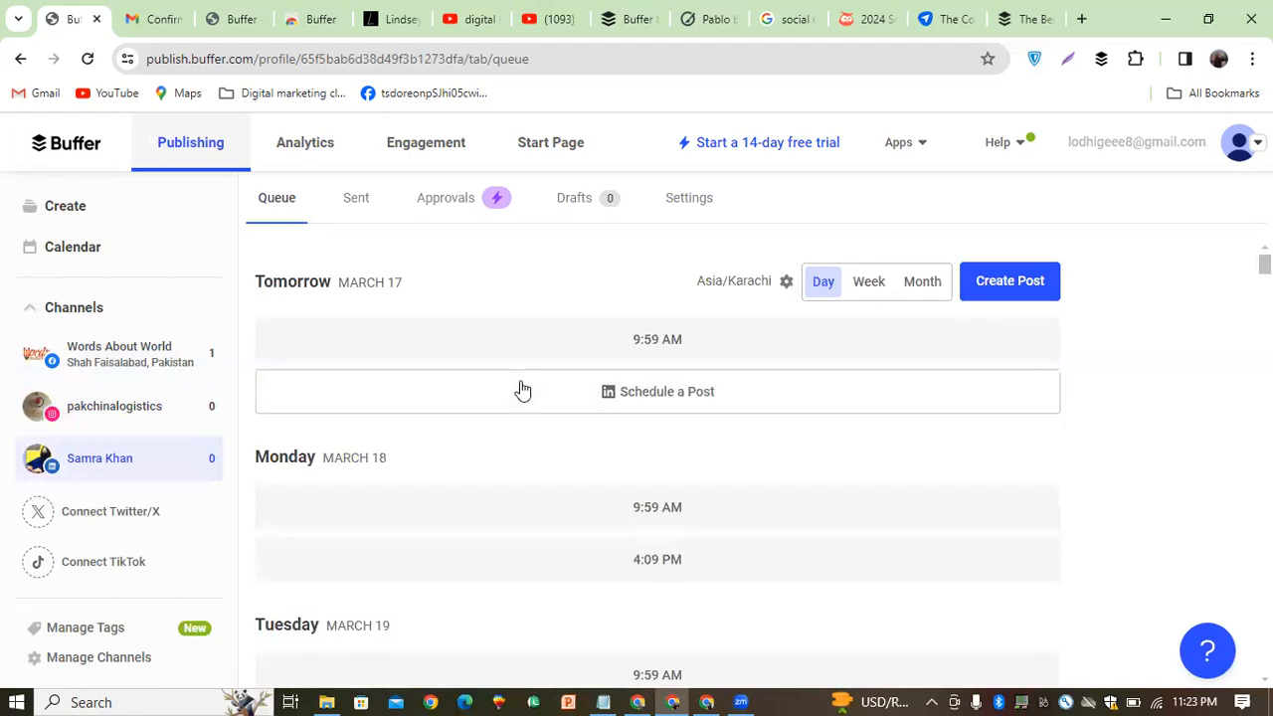
# Step: Open the pakchinalogistics queue and check the time slots on its upcoming weekdays
pyautogui.click(171, 418)
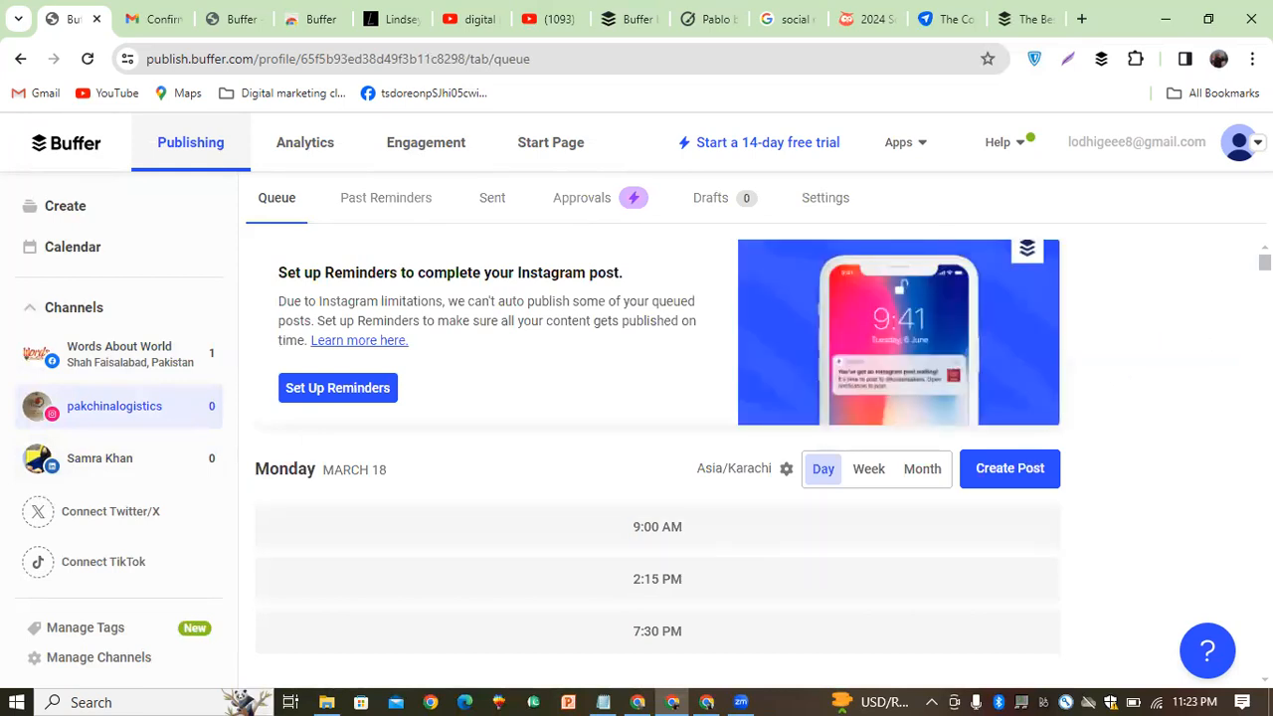
pyautogui.scroll(-7, 657, 457)
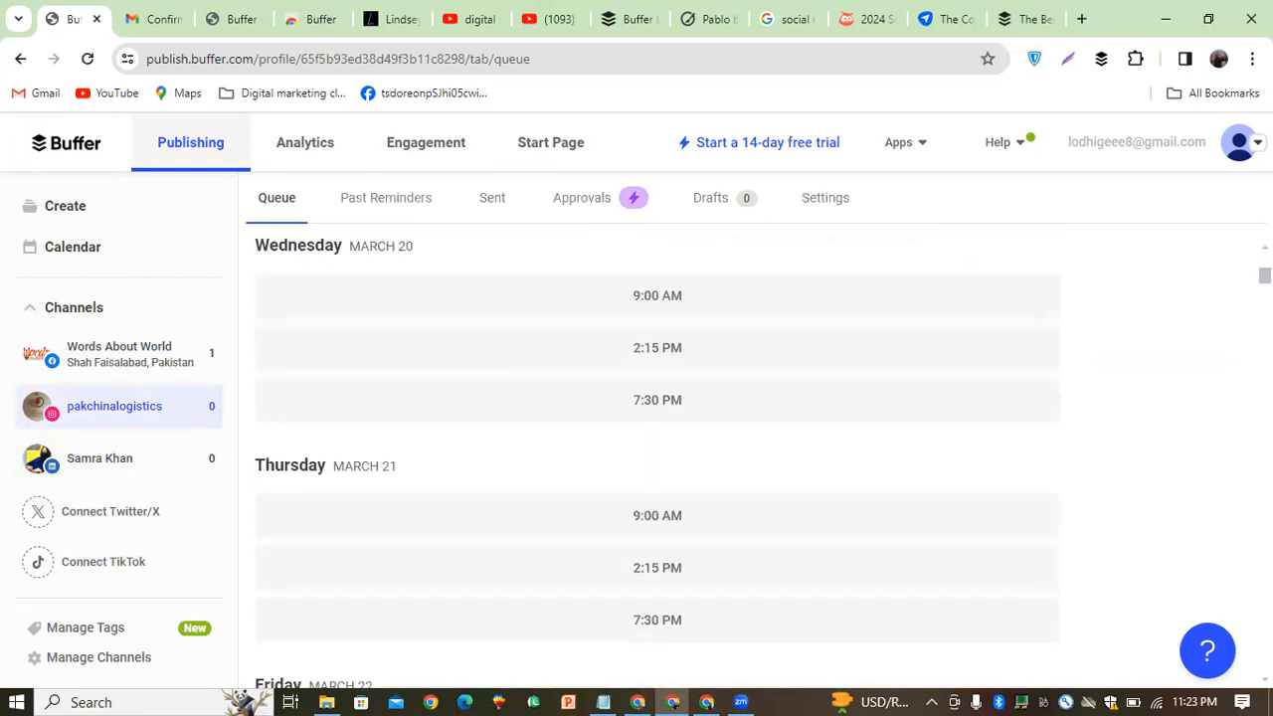
pyautogui.scroll(-2, 658, 457)
pyautogui.scroll(-5, 657, 458)
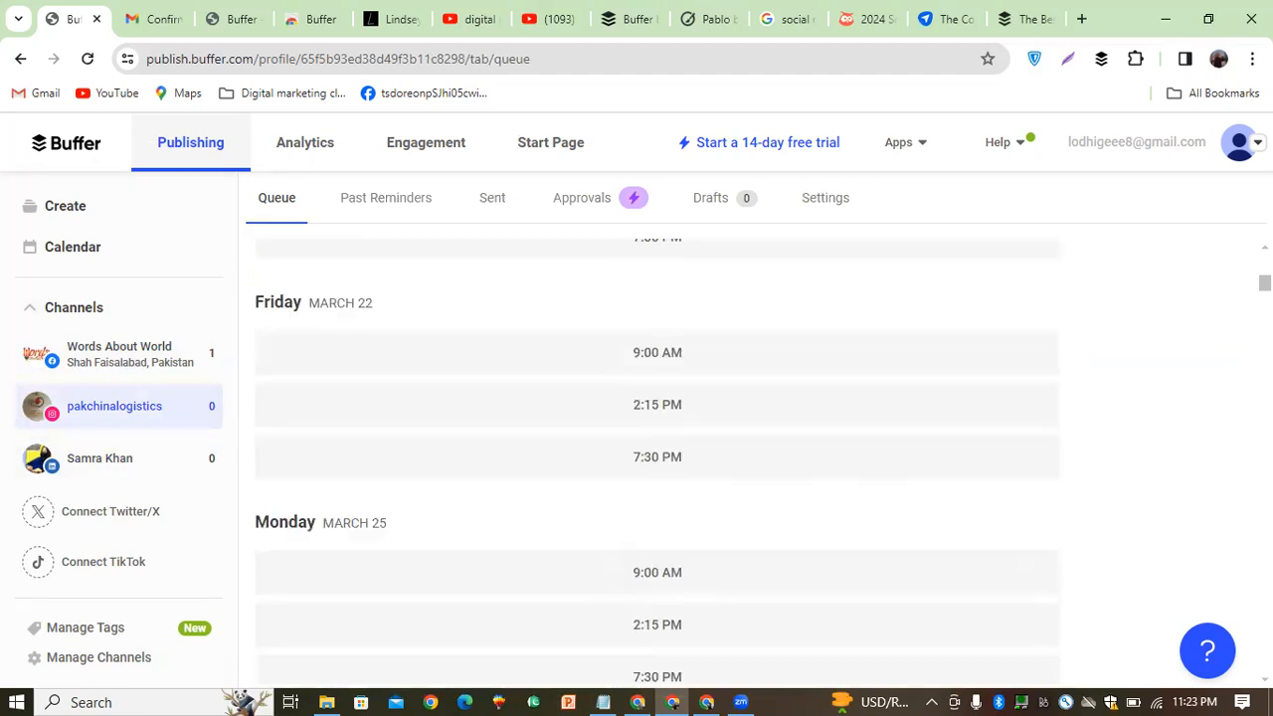
pyautogui.scroll(11, 657, 458)
pyautogui.scroll(3, 657, 458)
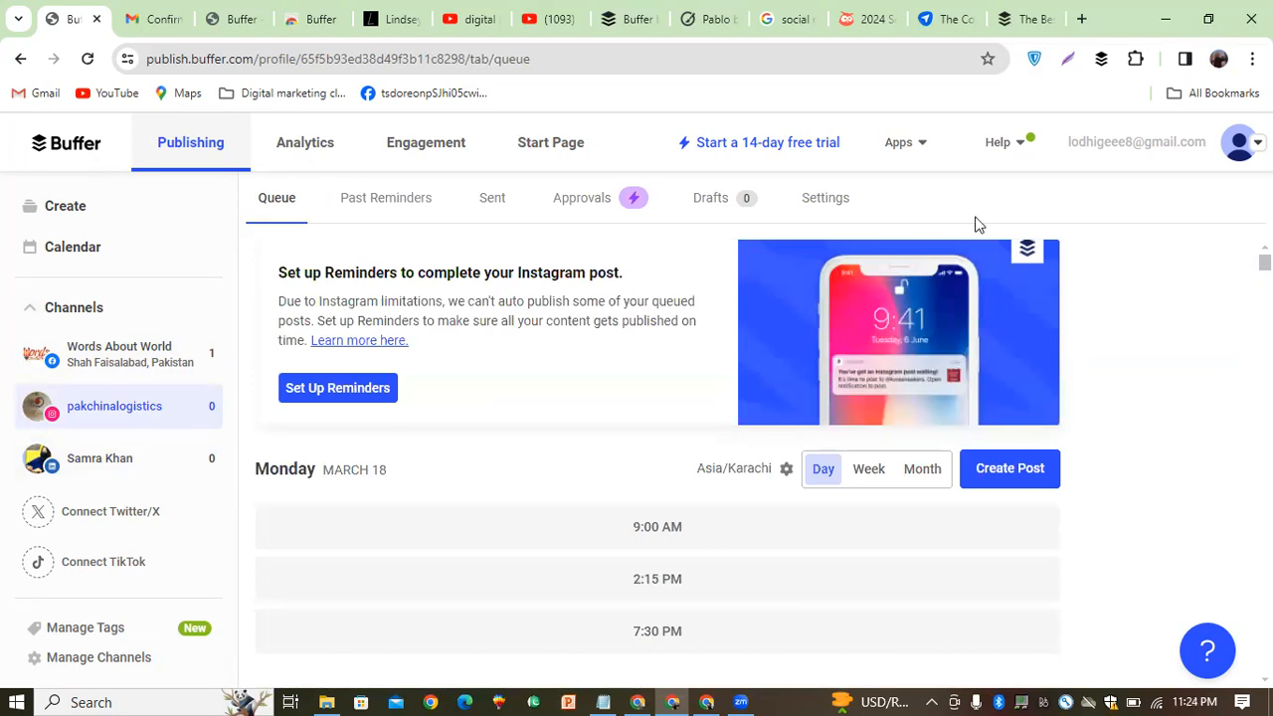
# Step: Open the posting schedule settings of the pakchinalogistics channel and review its posting times for each day
pyautogui.click(825, 203)
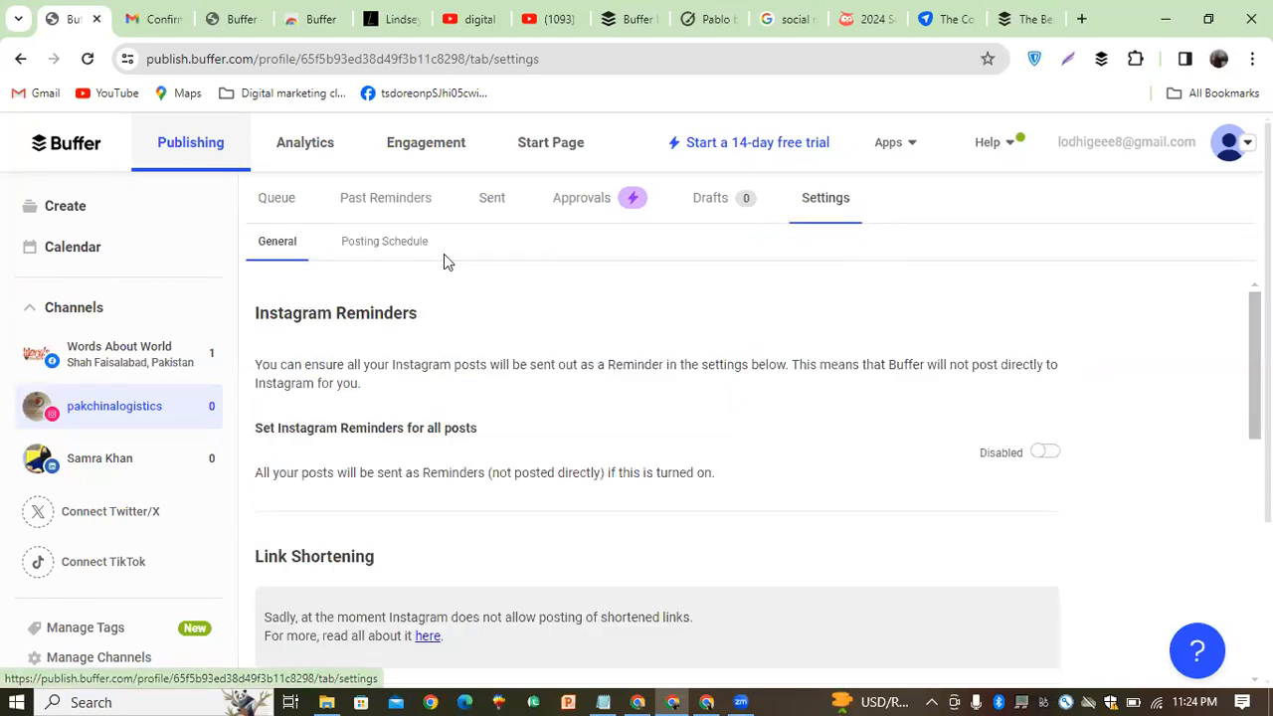
pyautogui.click(394, 247)
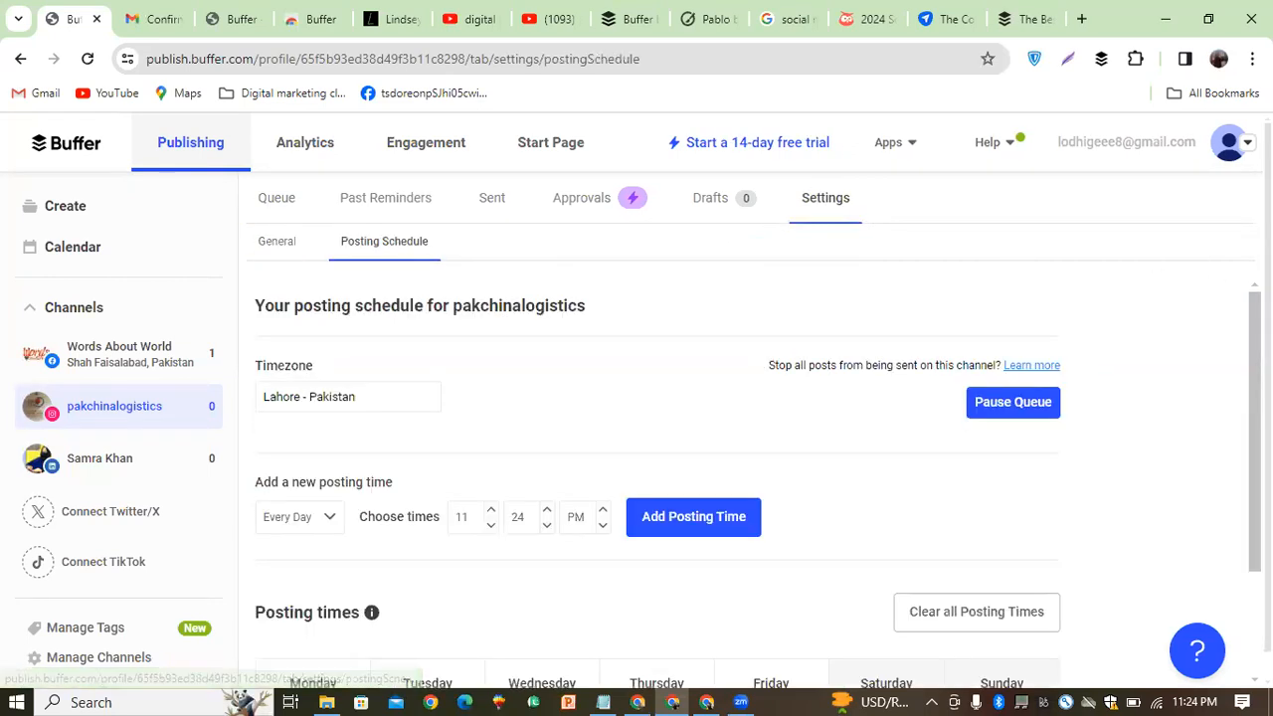
pyautogui.scroll(-2, 657, 477)
pyautogui.scroll(-2, 1237, 458)
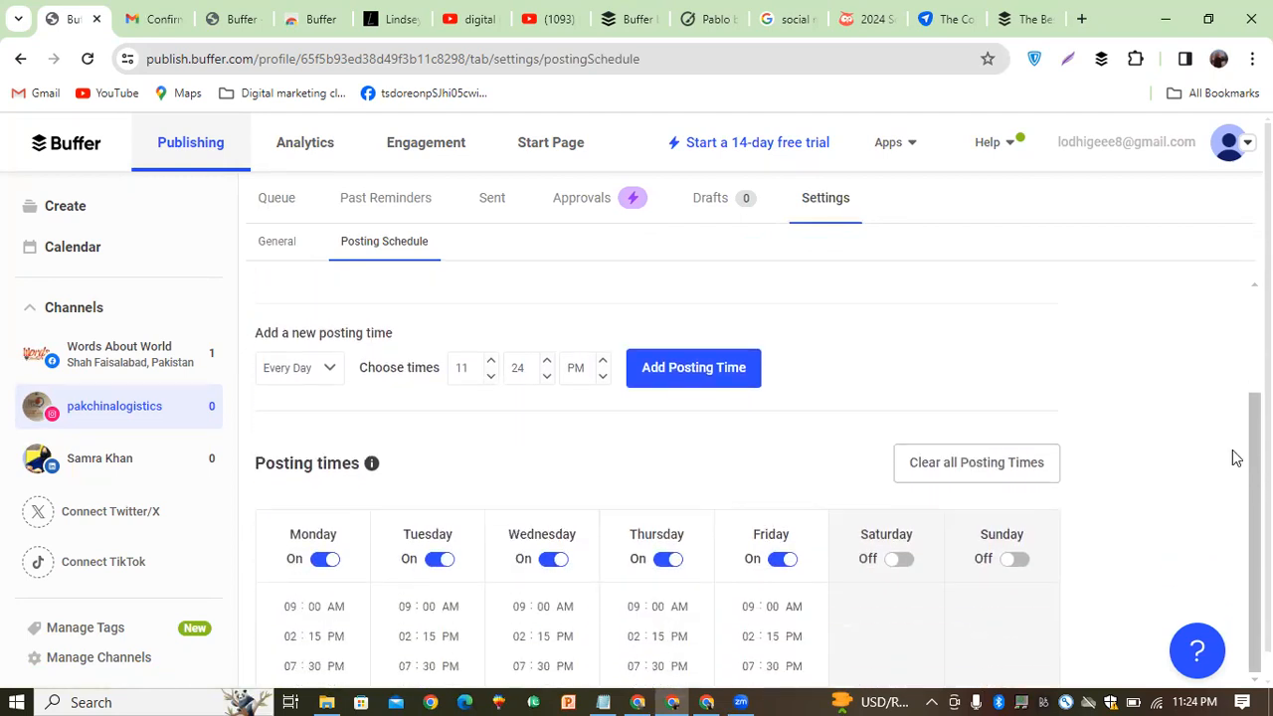
pyautogui.moveTo(561, 647)
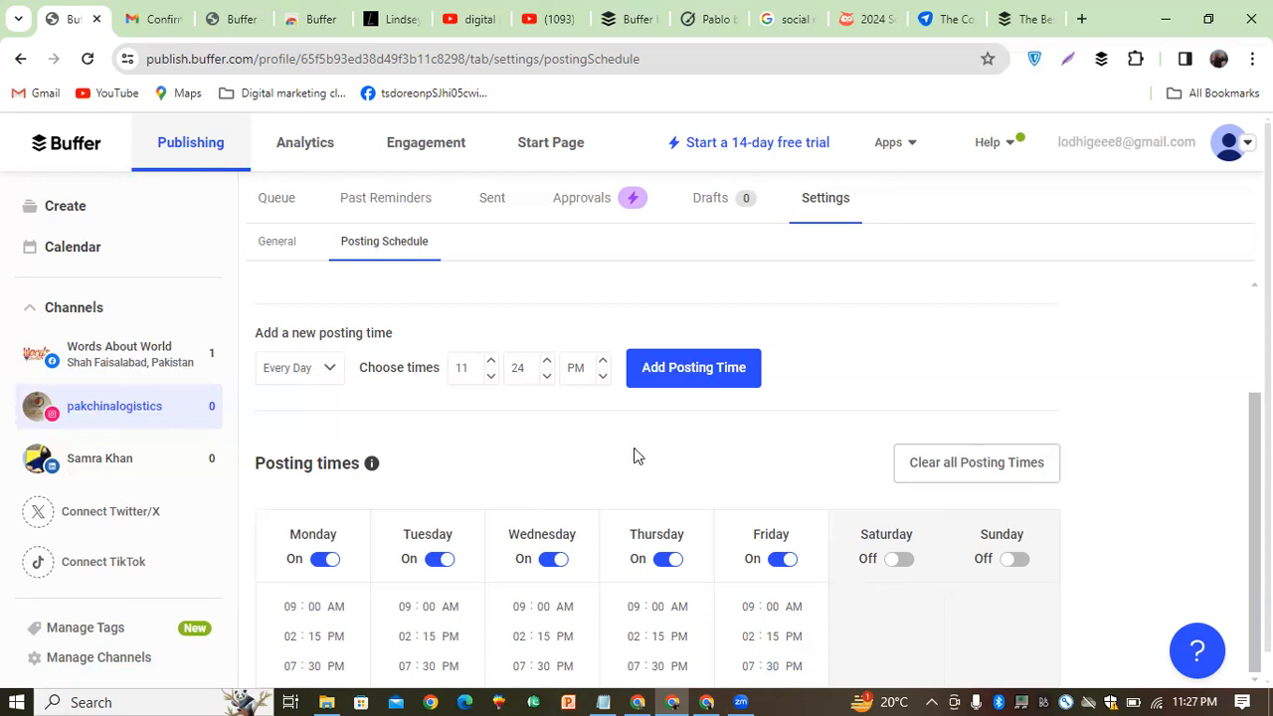
pyautogui.moveTo(306, 610)
# Step: Return to the pakchinalogistics queue, then reopen the channel's posting schedule and review its timezone, new posting time options and posting times
pyautogui.click(151, 408)
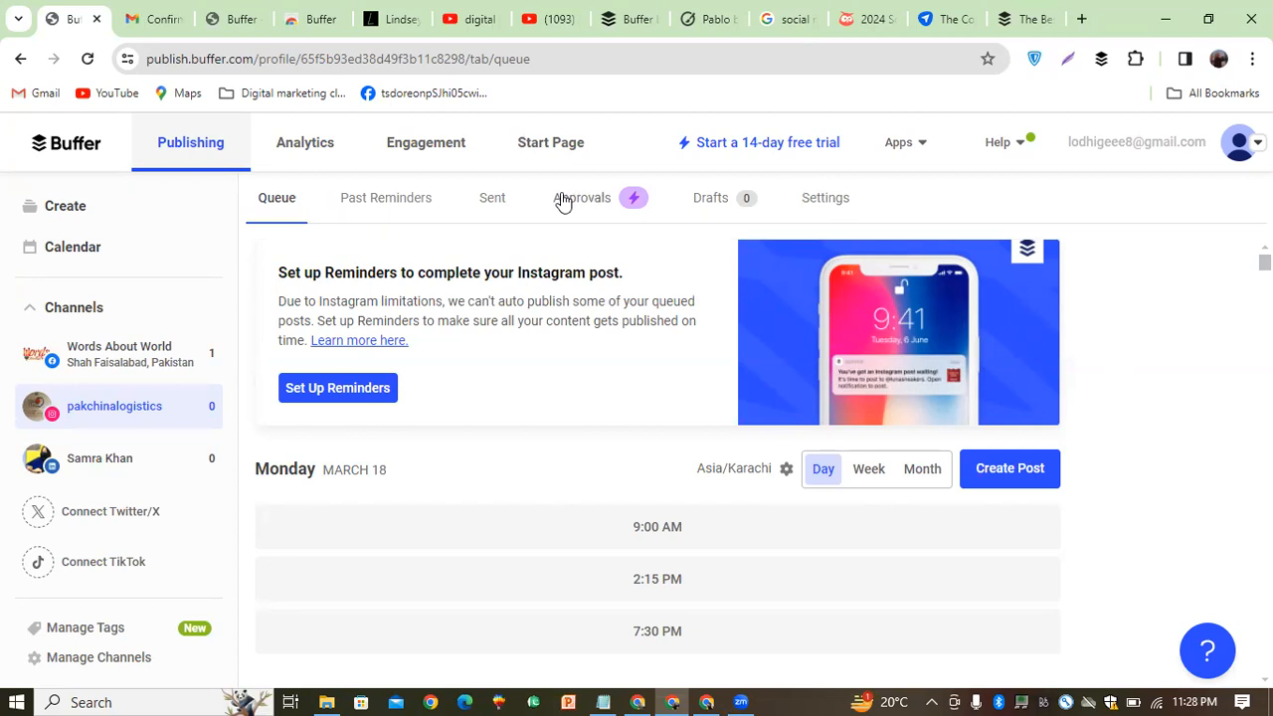
pyautogui.click(816, 206)
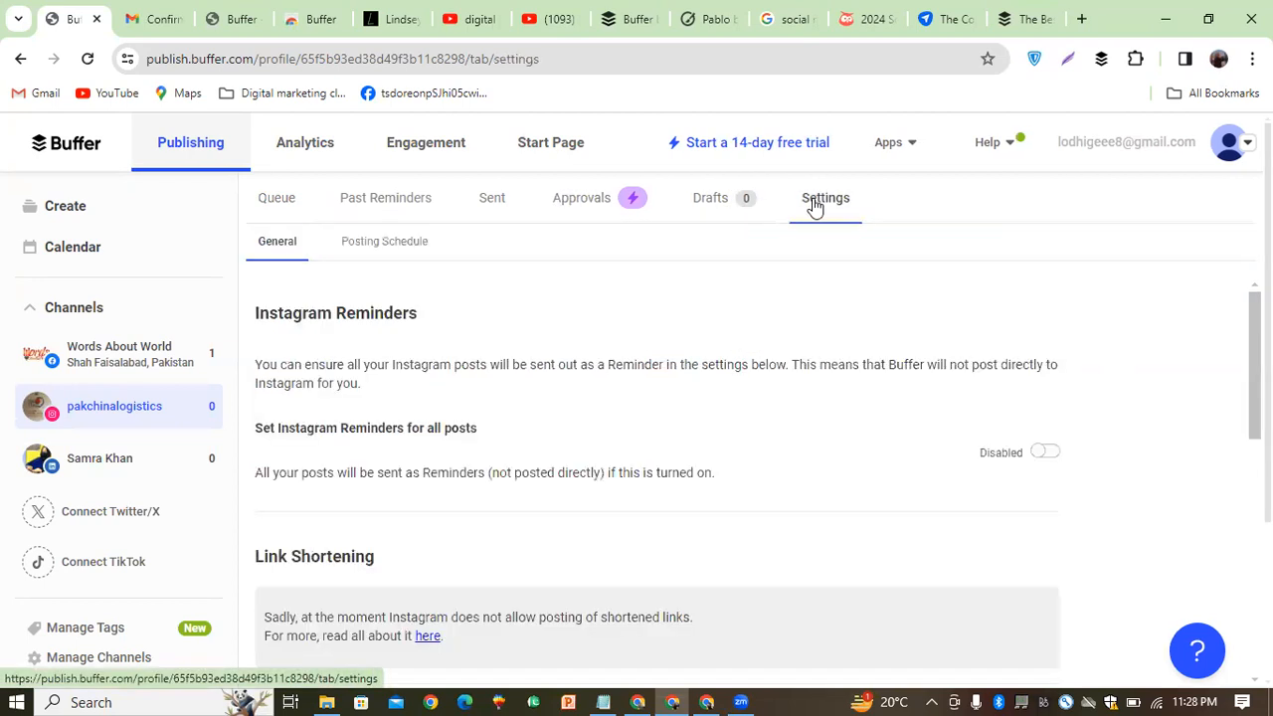
pyautogui.click(378, 246)
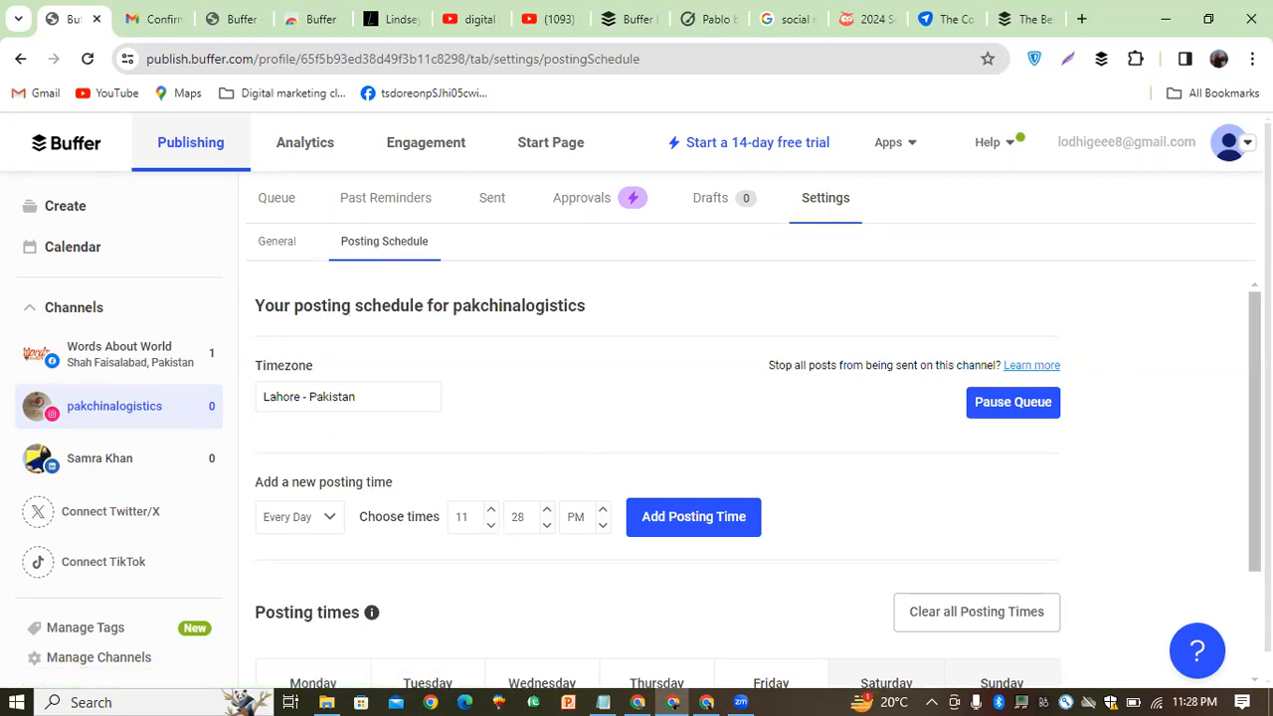
pyautogui.scroll(-2, 657, 487)
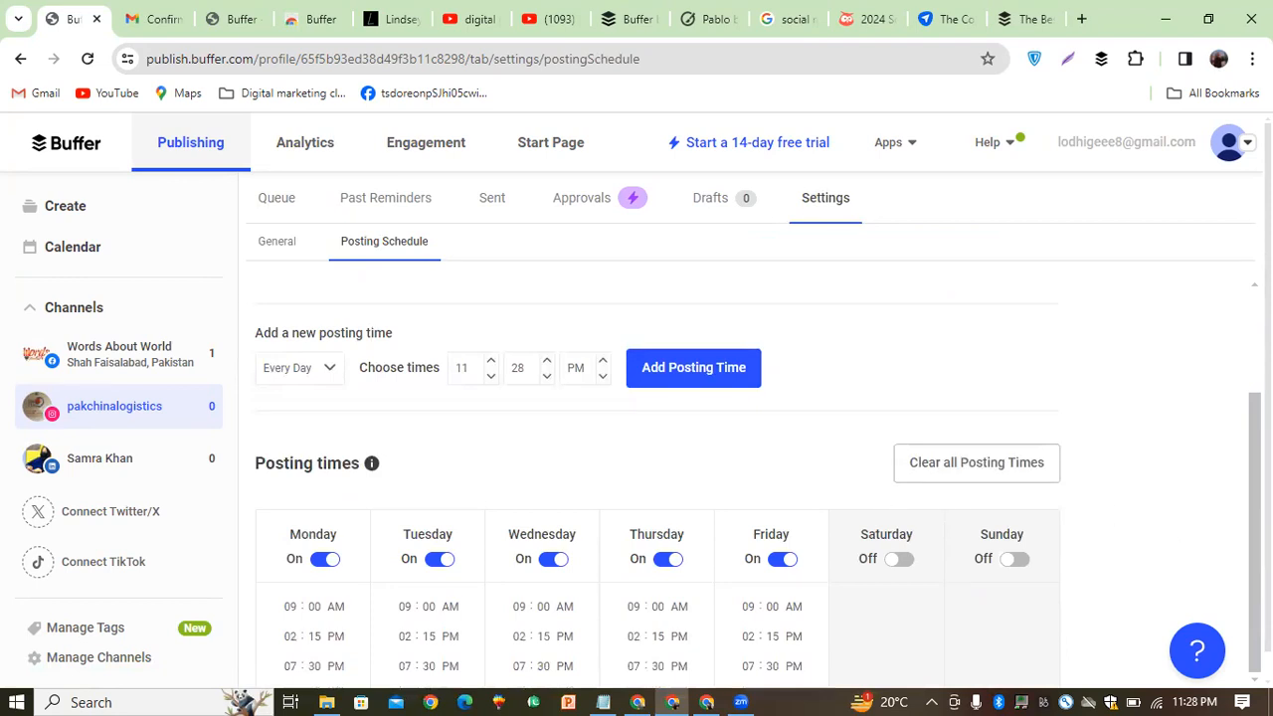
pyautogui.scroll(1, 656, 488)
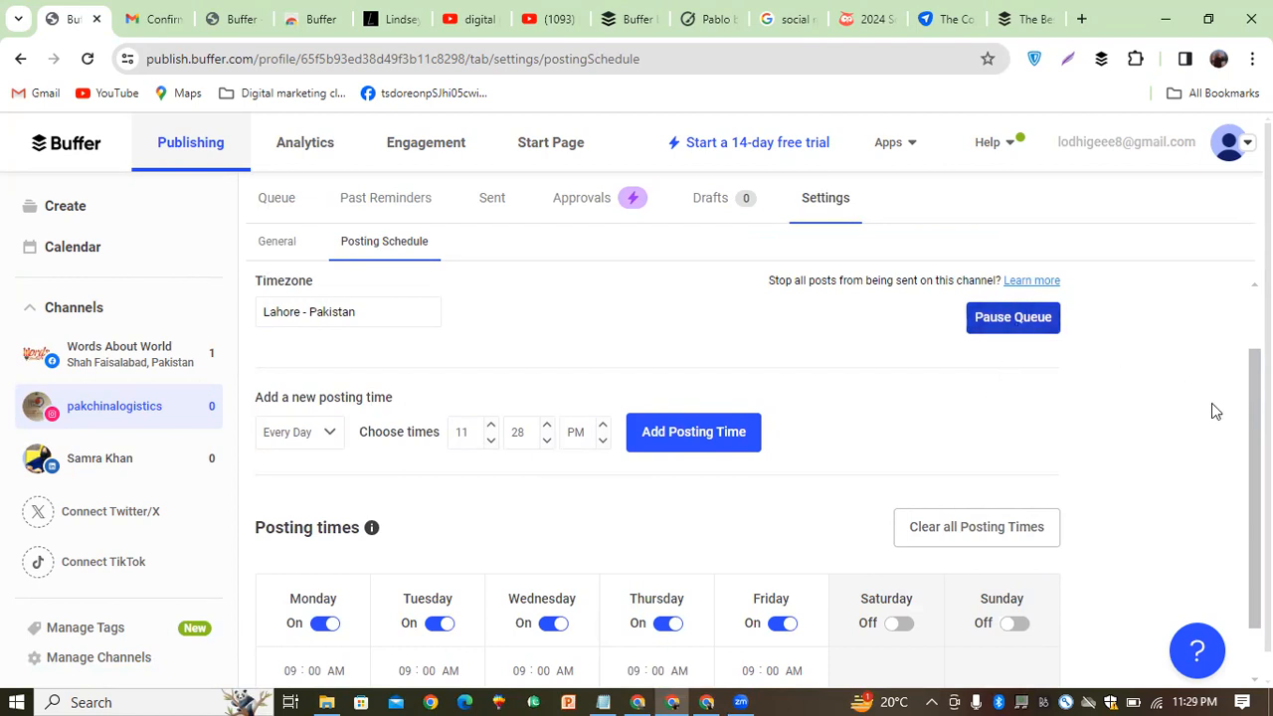
pyautogui.scroll(-1, 1220, 523)
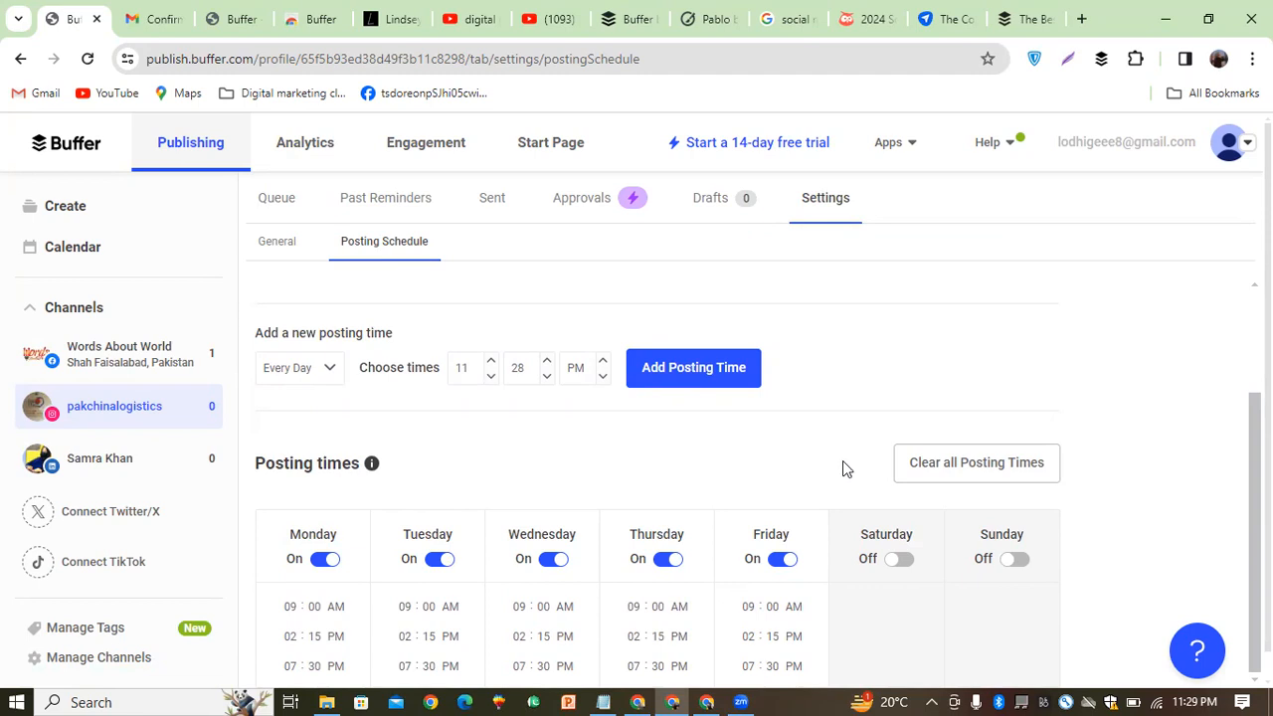
pyautogui.scroll(1, 1234, 489)
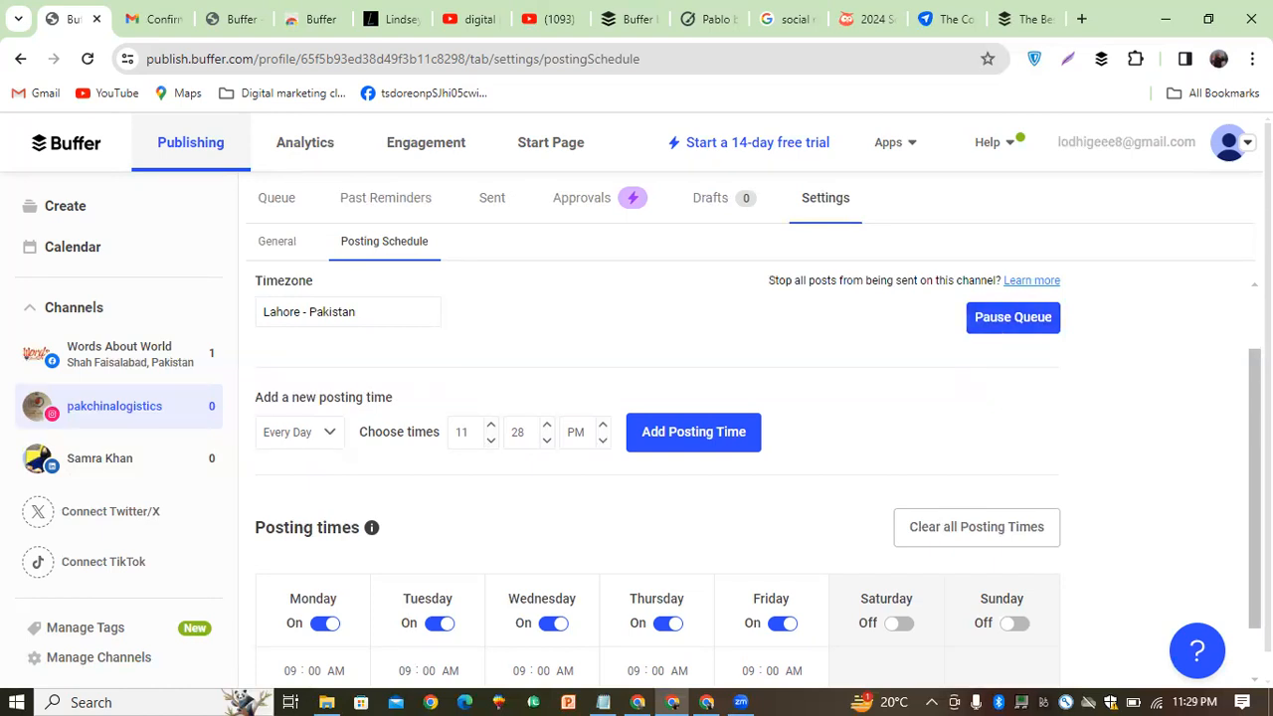
# Step: Review the new posting time options and weekday posting times in the pakchinalogistics schedule, and return to the channel's queue
pyautogui.scroll(-1, 657, 473)
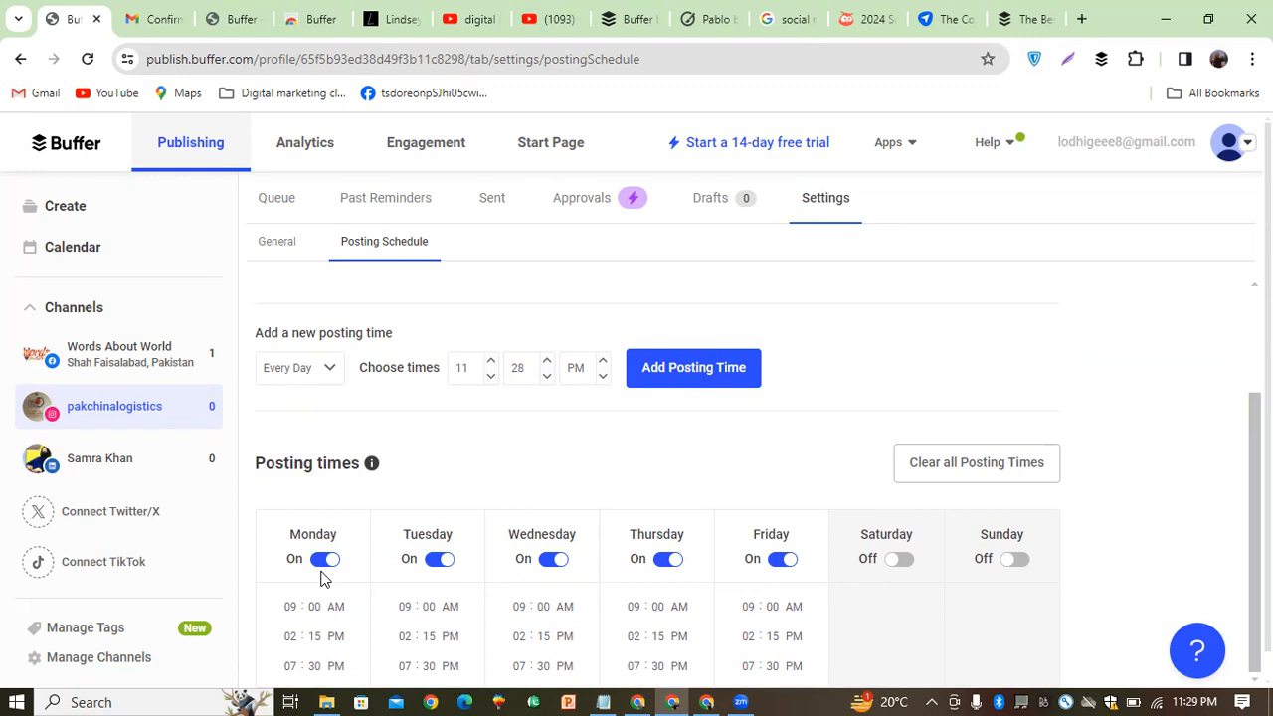
pyautogui.moveTo(323, 615)
pyautogui.scroll(1, 657, 477)
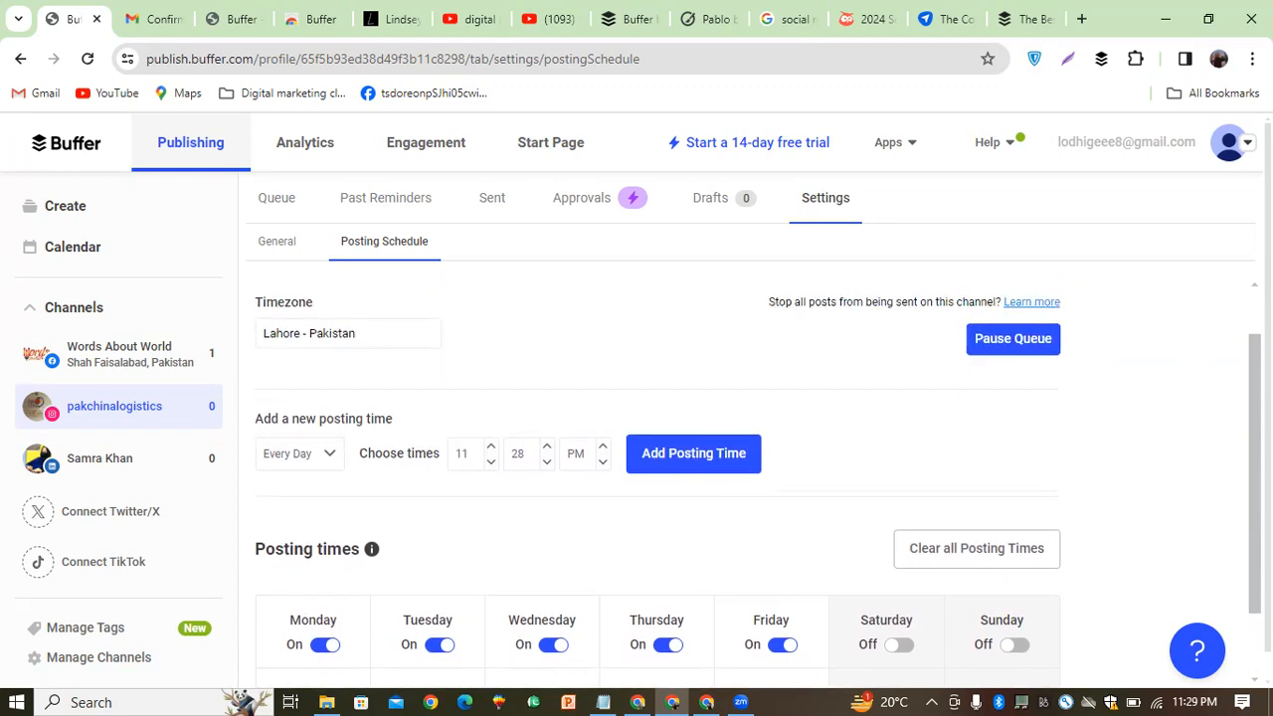
pyautogui.scroll(-1, 1233, 457)
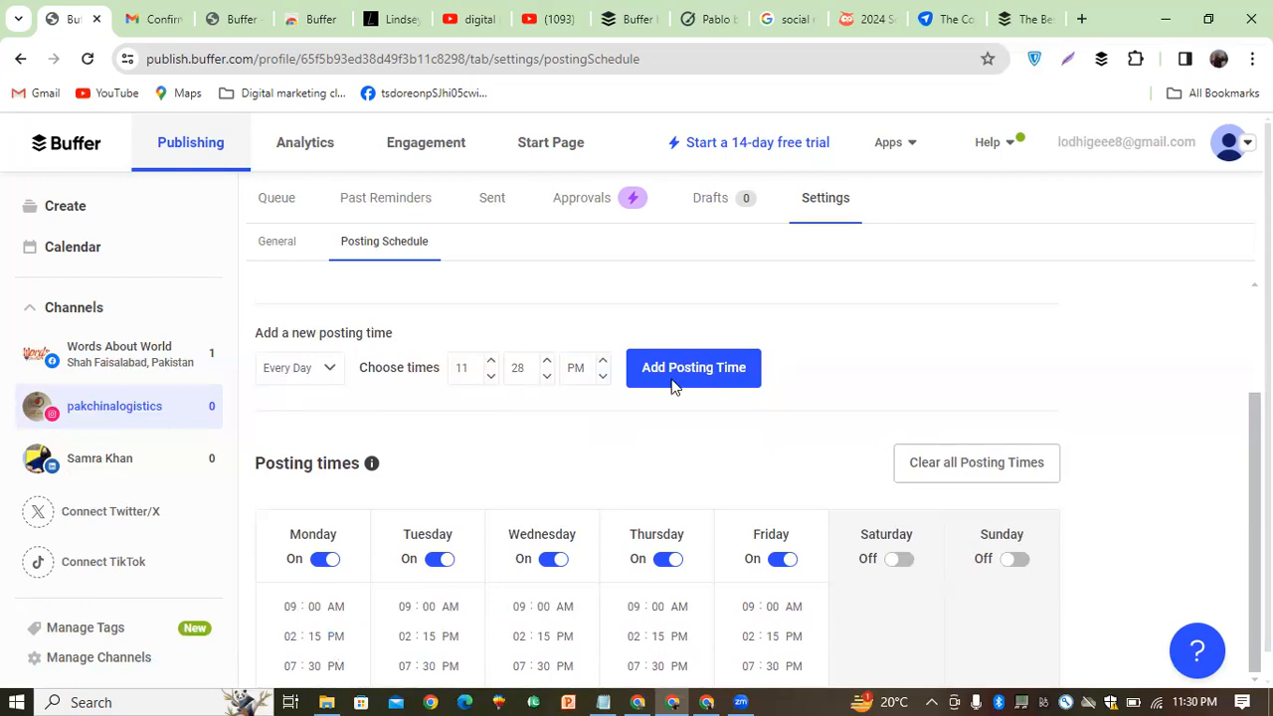
pyautogui.scroll(1, 1057, 435)
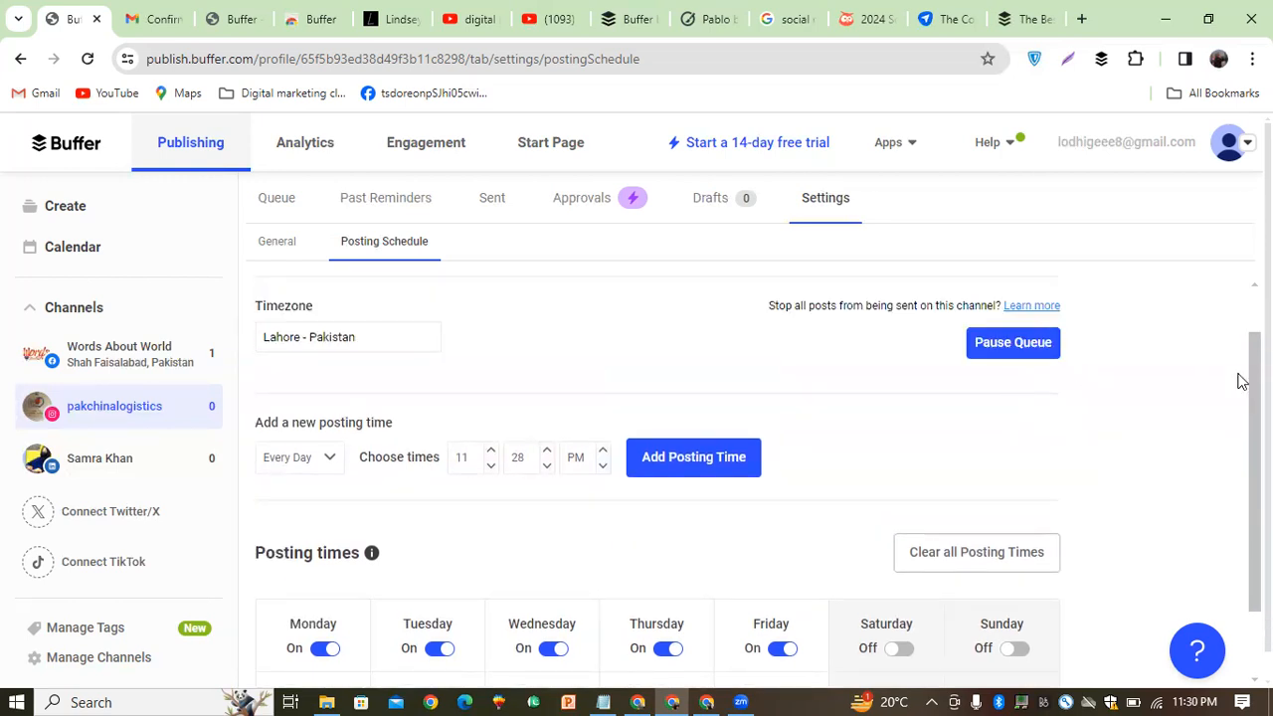
pyautogui.scroll(-1, 1239, 378)
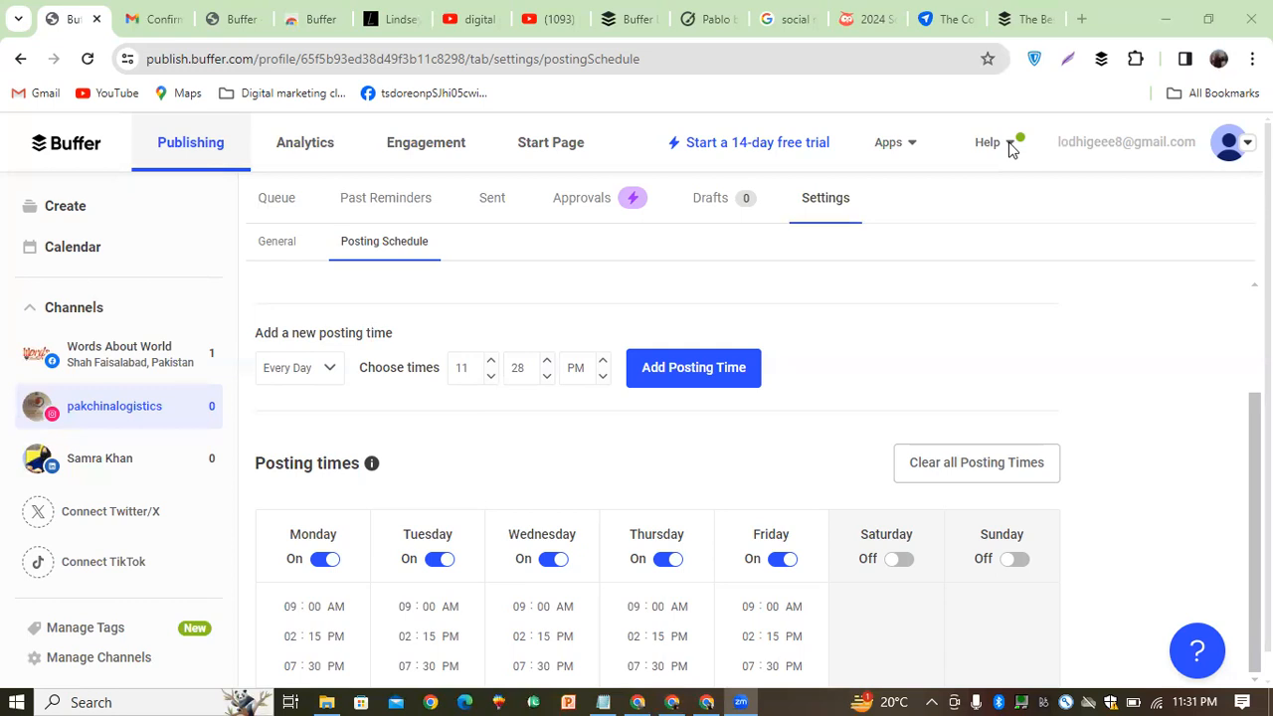
pyautogui.click(151, 400)
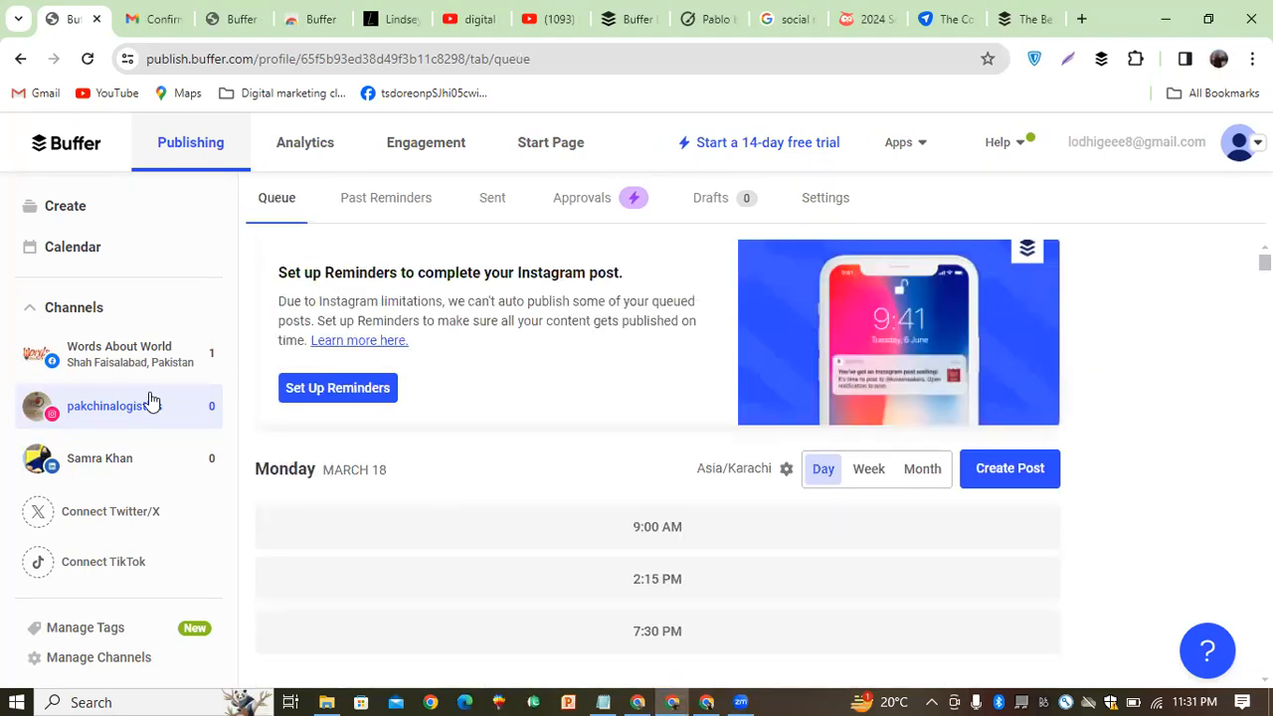
# Step: Open the account preferences and show the Apps & Extras page
pyautogui.click(926, 151)
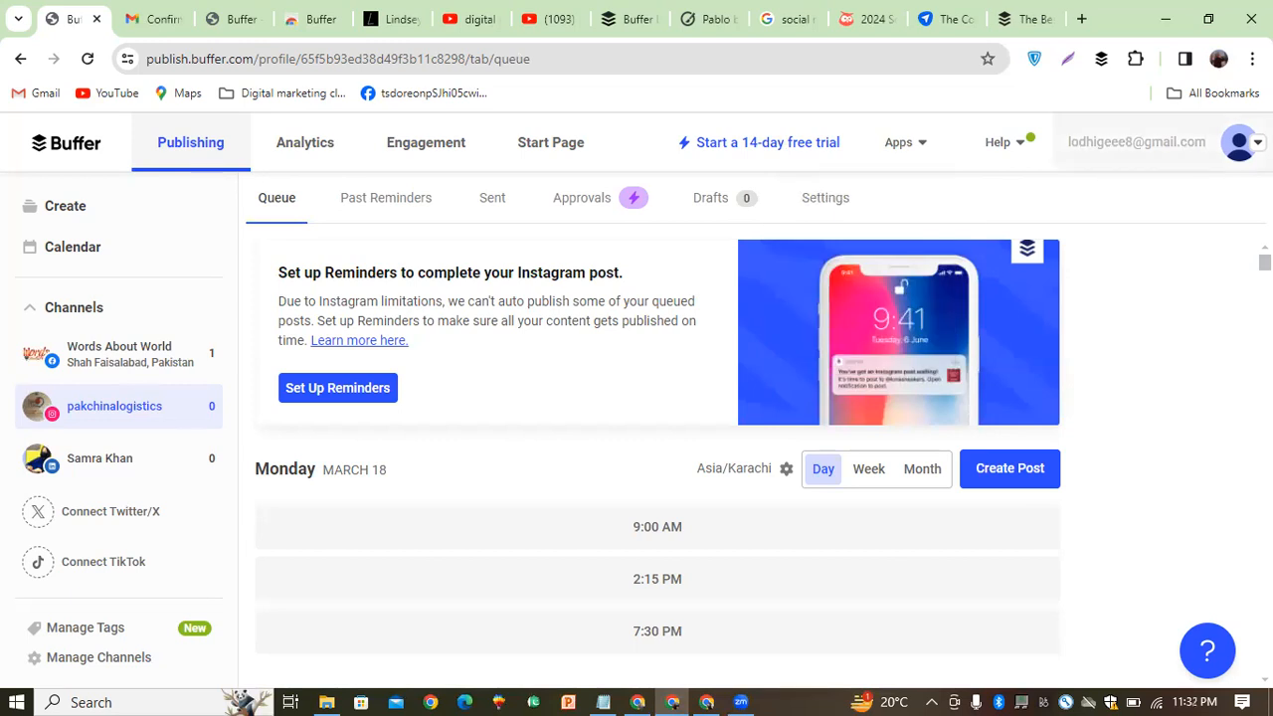
pyautogui.click(1243, 142)
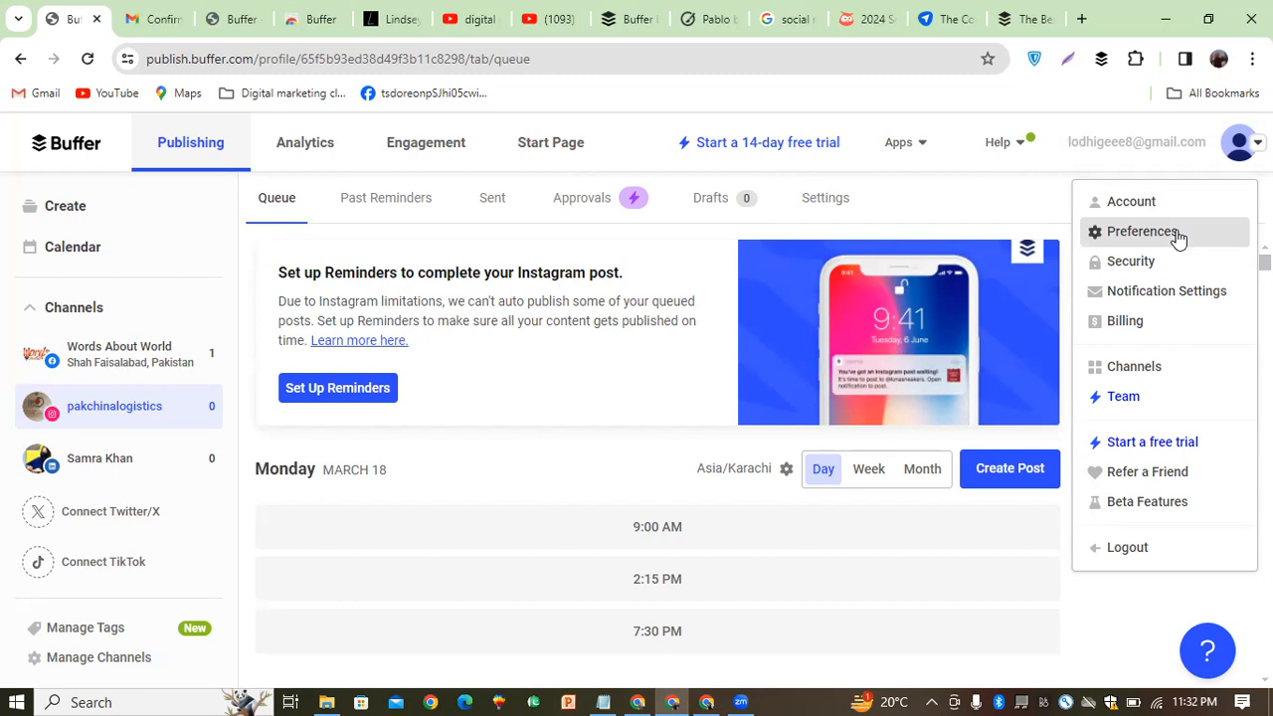
pyautogui.click(1144, 232)
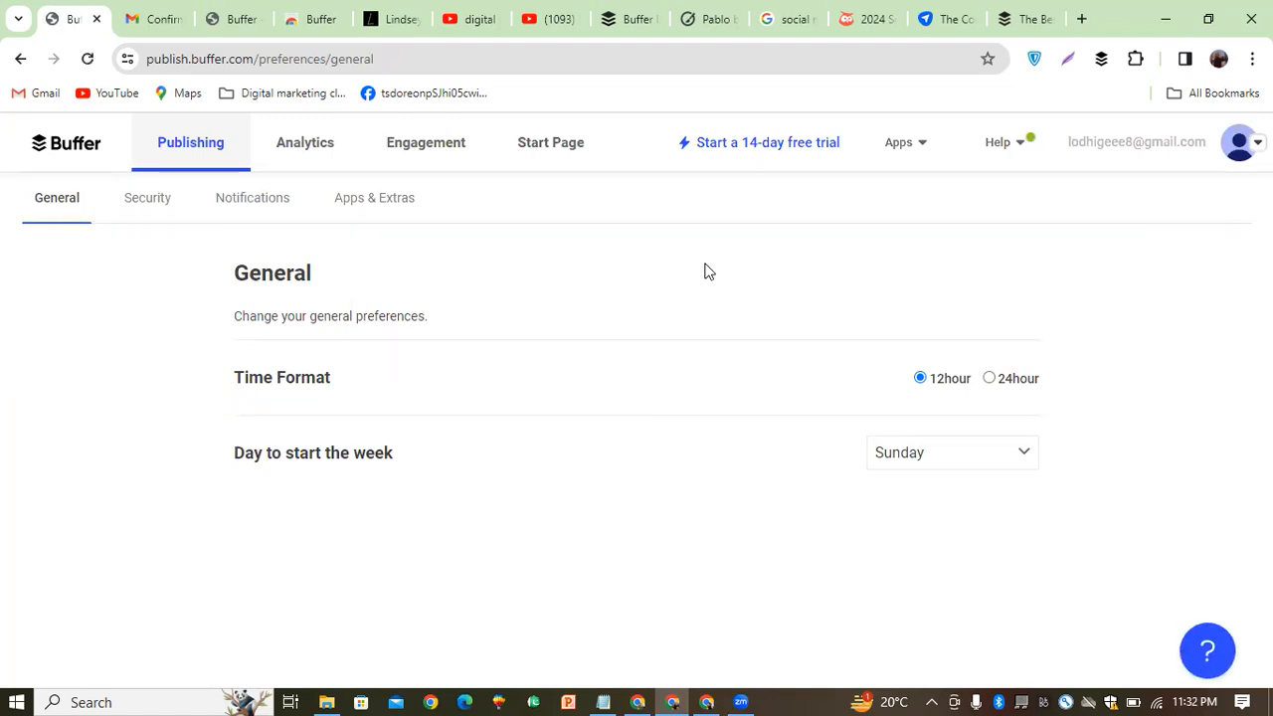
pyautogui.click(398, 204)
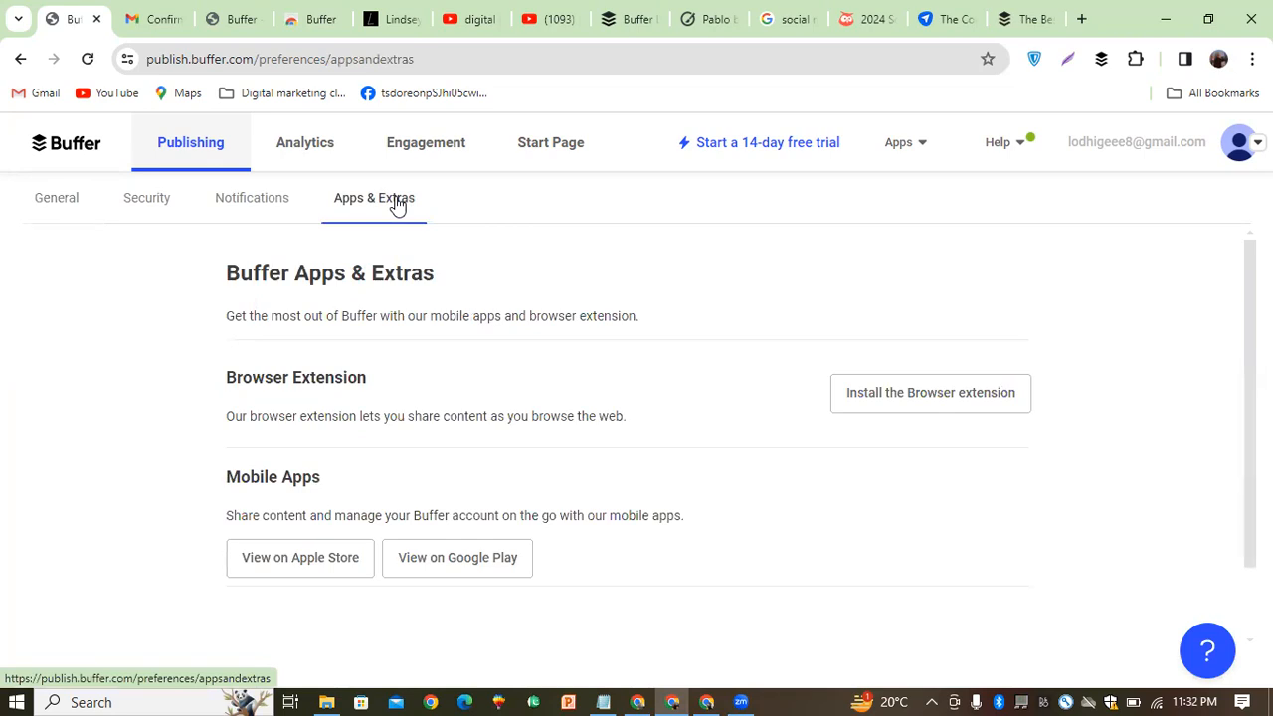
# Step: Open the Buffer browser extension's Chrome Web Store listing from its install page, then go back and close that page
pyautogui.click(884, 407)
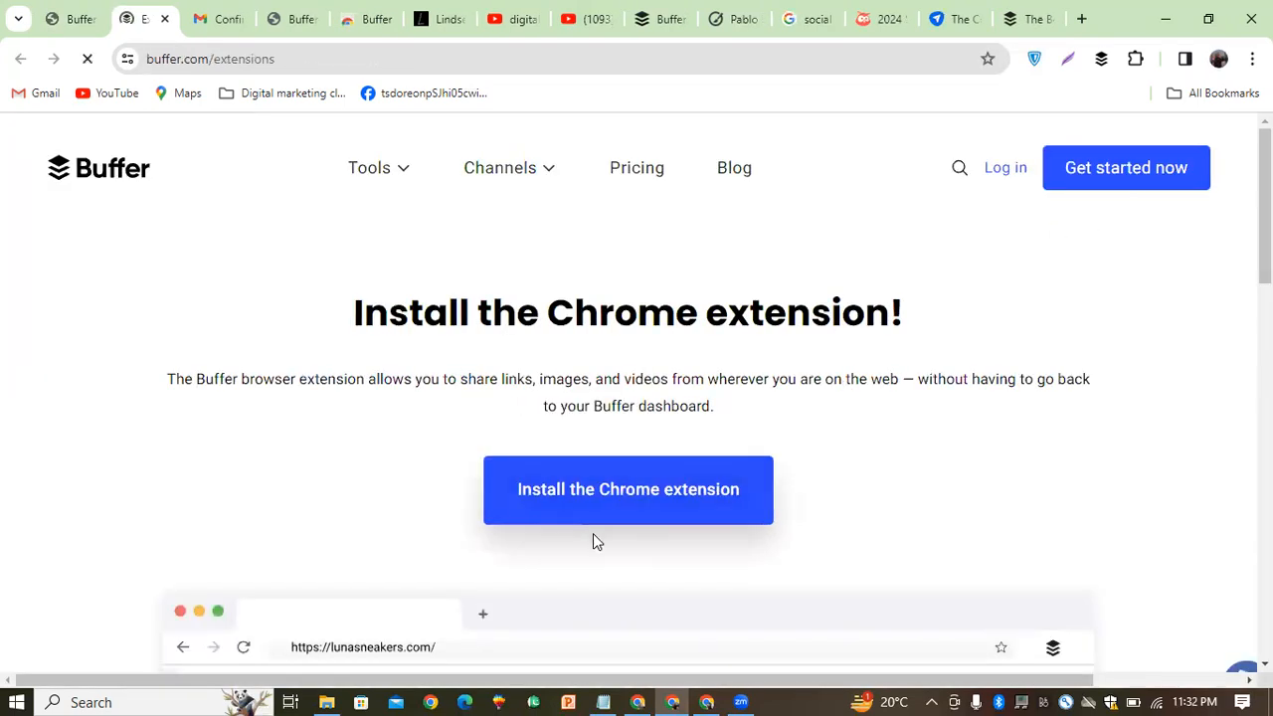
pyautogui.click(632, 508)
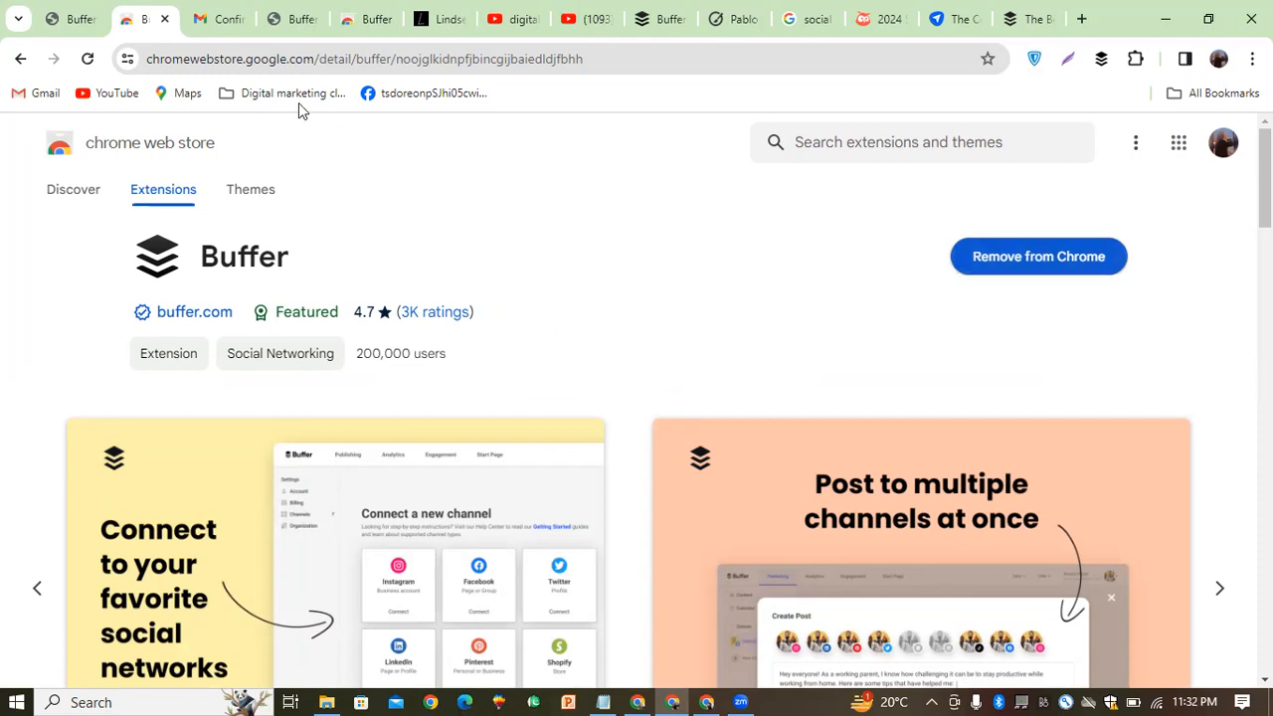
pyautogui.click(20, 59)
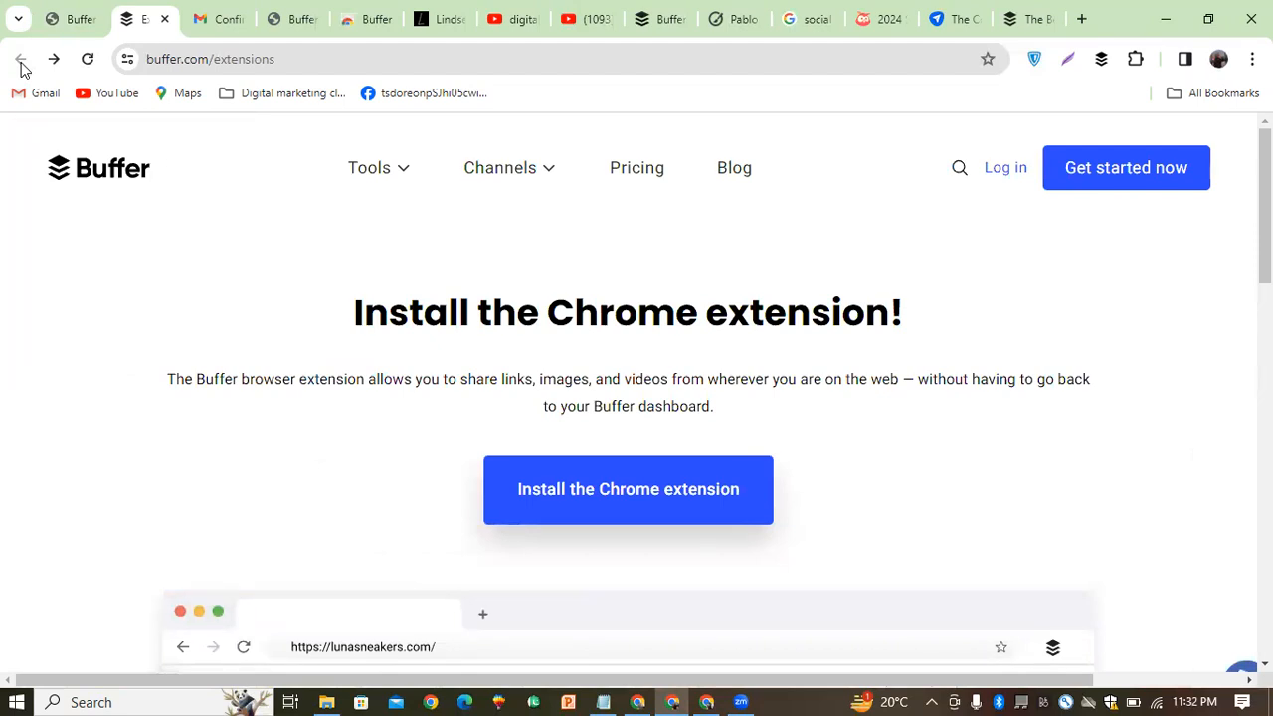
pyautogui.click(164, 19)
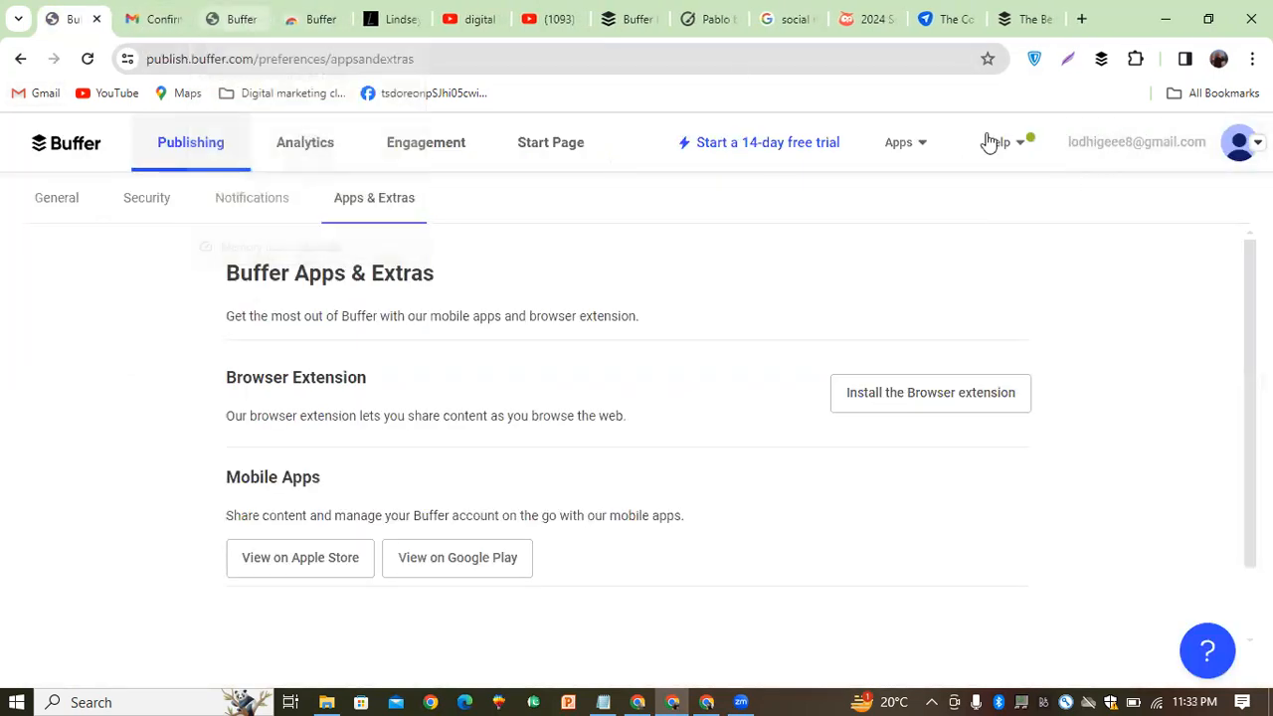
# Step: Check the browser's list of installed extensions for Buffer, then go back to the general preferences
pyautogui.click(1138, 60)
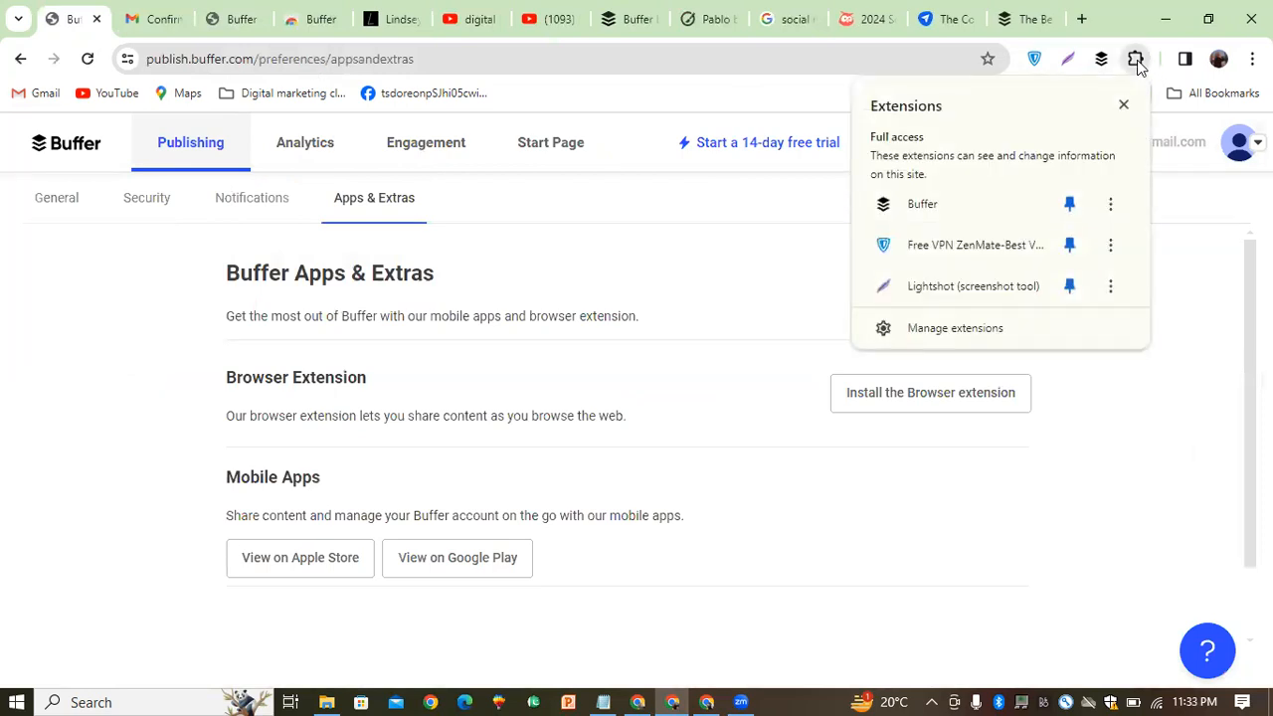
pyautogui.click(838, 106)
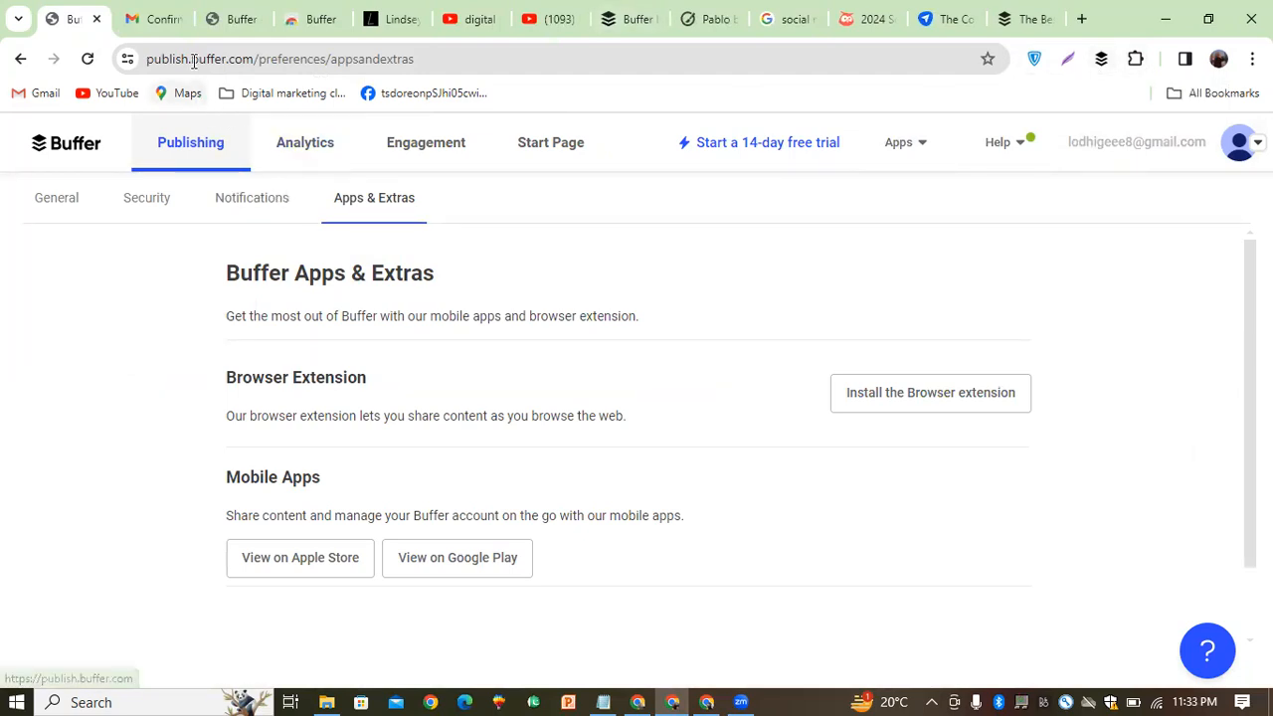
pyautogui.click(20, 59)
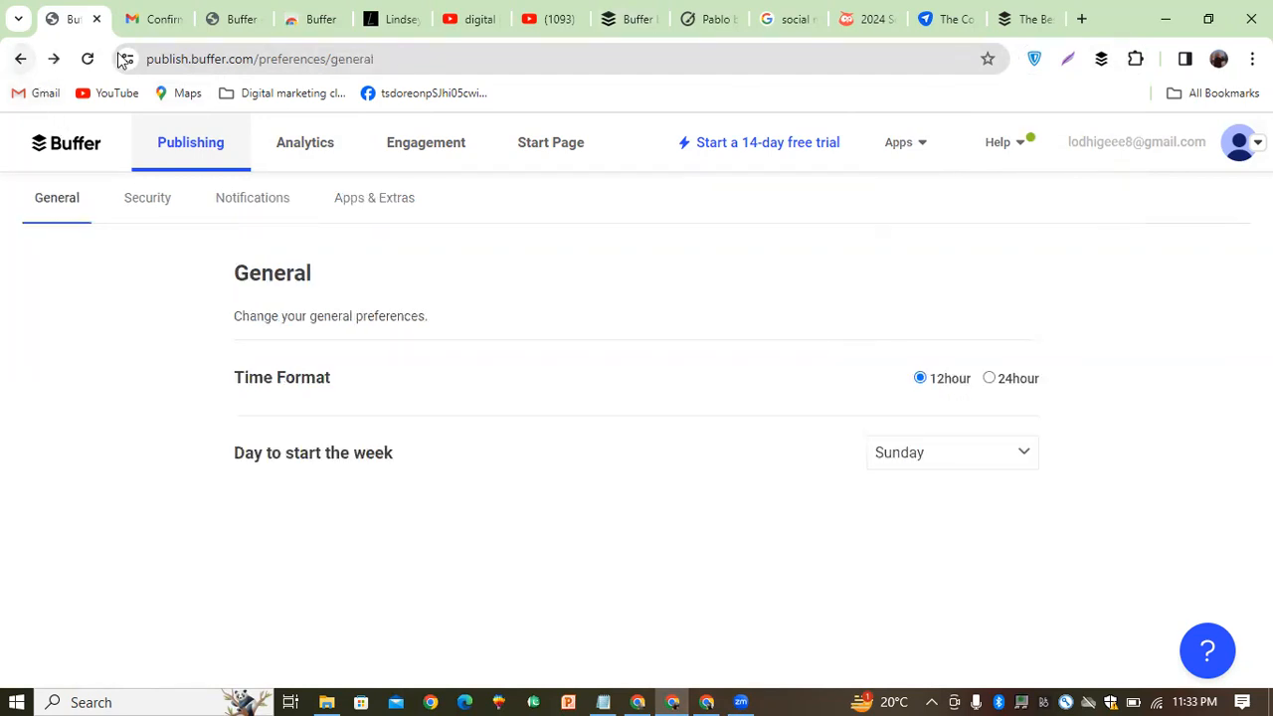
# Step: Close the duplicate Buffer preferences page, the Chrome Web Store listing and the Gmail confirmation page
pyautogui.click(236, 20)
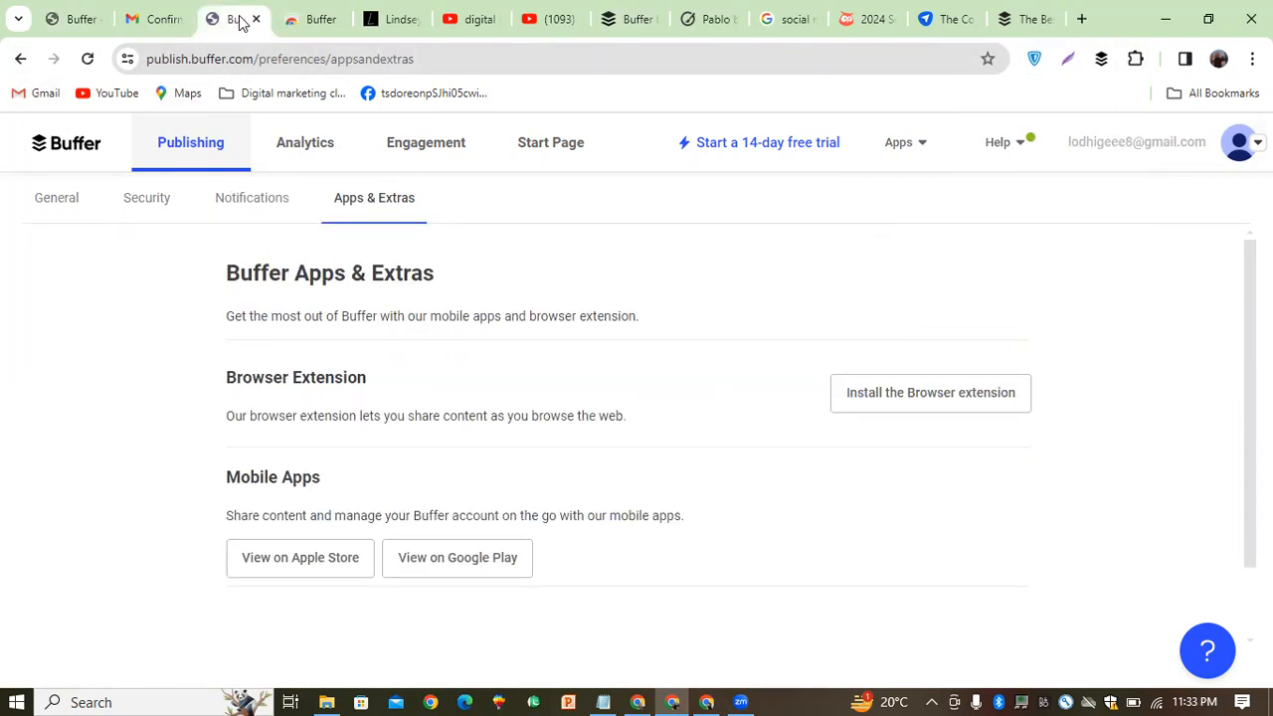
pyautogui.click(257, 20)
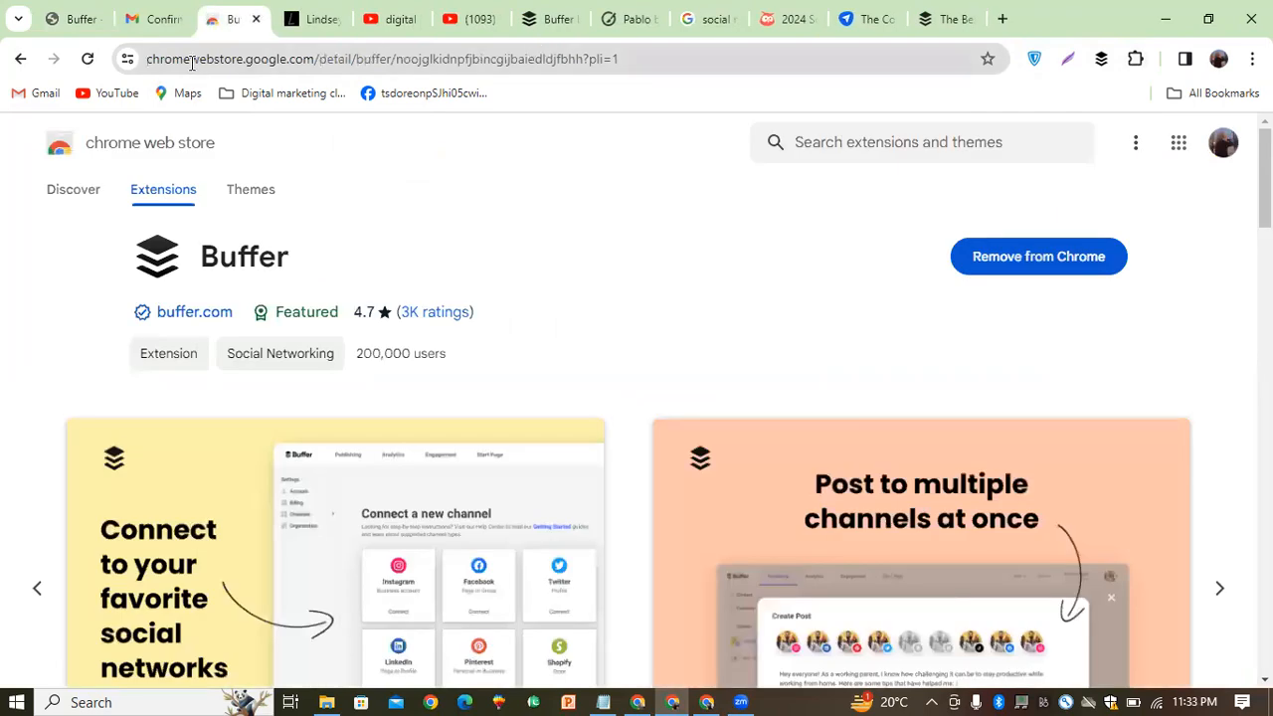
pyautogui.click(257, 20)
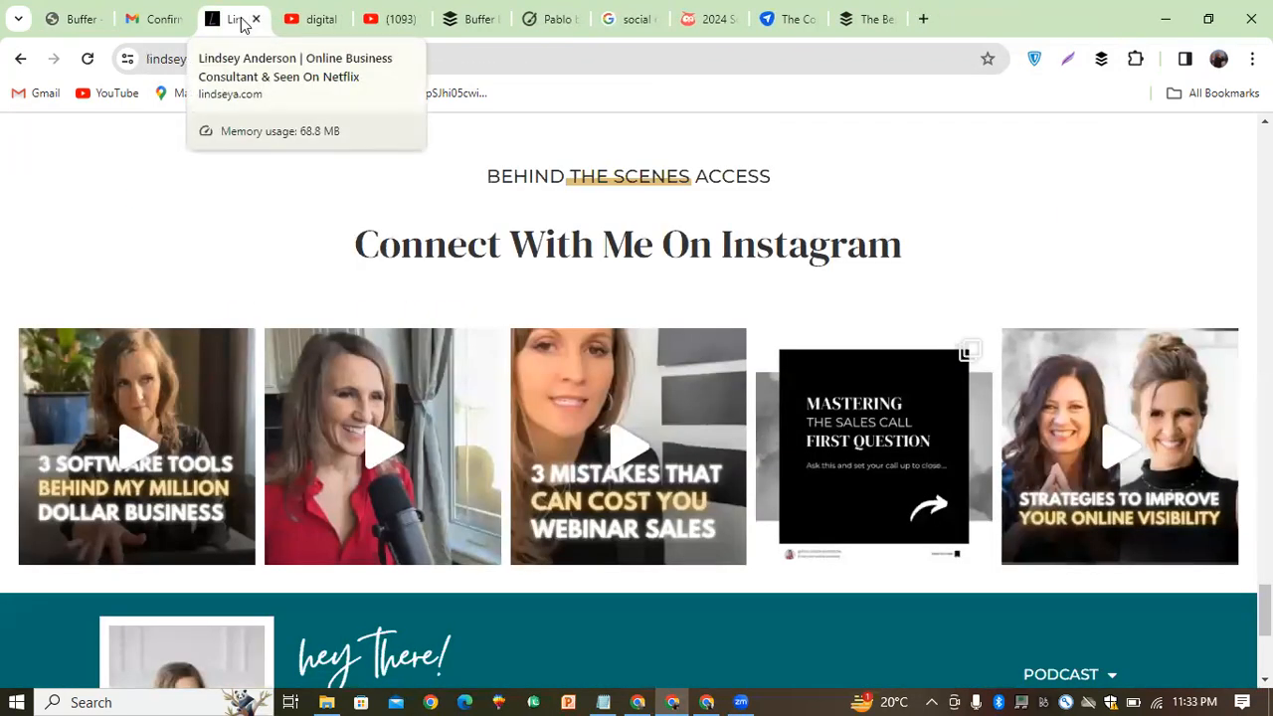
pyautogui.click(159, 19)
pyautogui.click(176, 20)
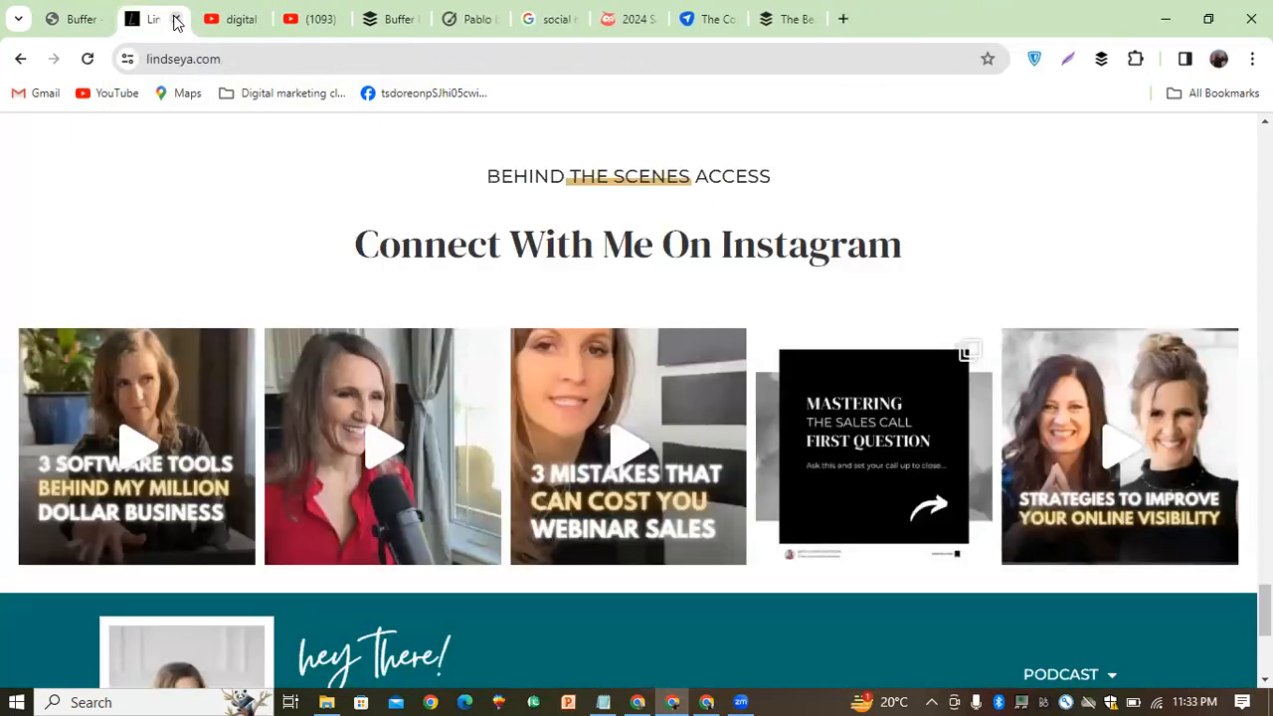
# Step: Open the Buffer browser extension help article and read its instructions for creating a post and other ways to use the extension
pyautogui.click(393, 15)
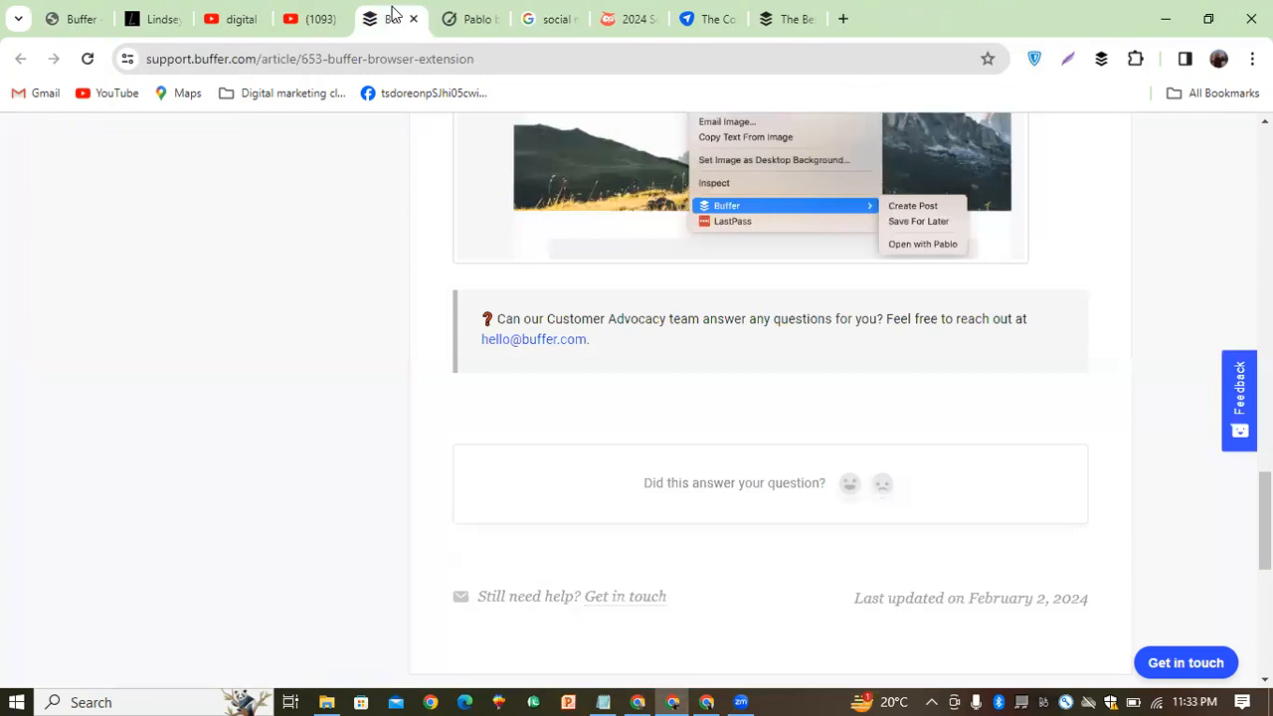
pyautogui.moveTo(1265, 509); pyautogui.dragTo(1264, 164)
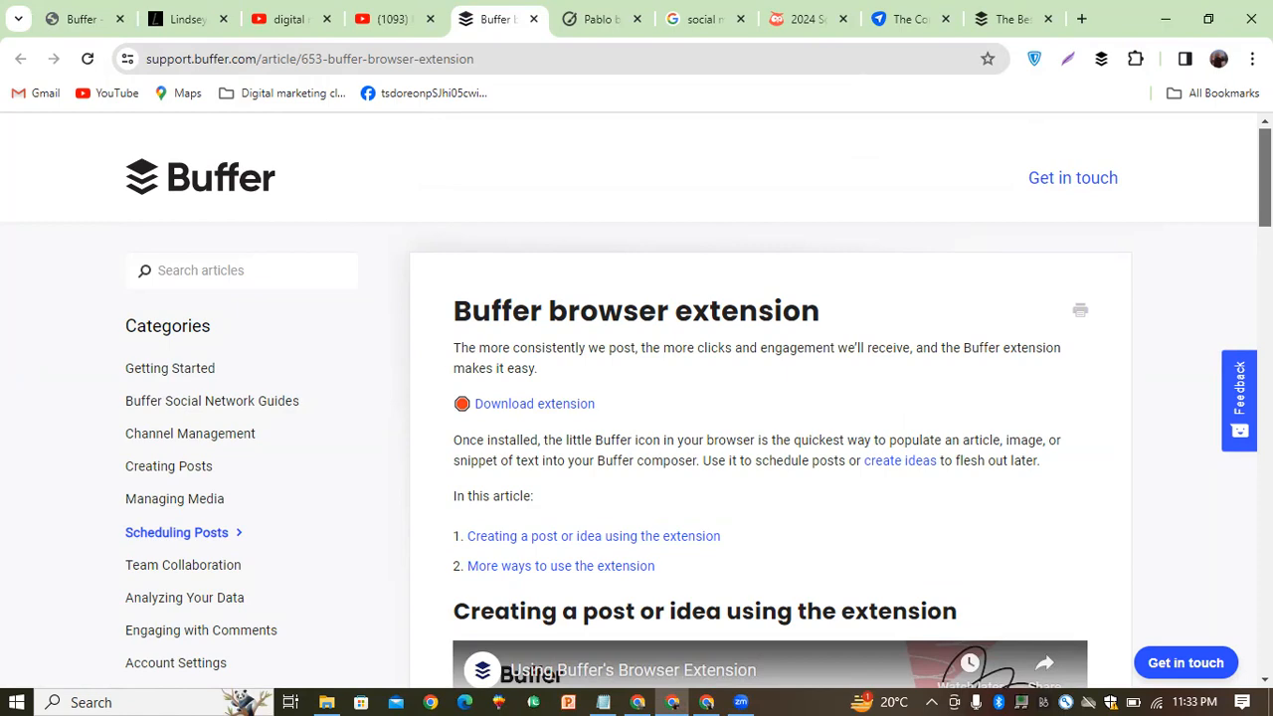
pyautogui.scroll(-5, 697, 397)
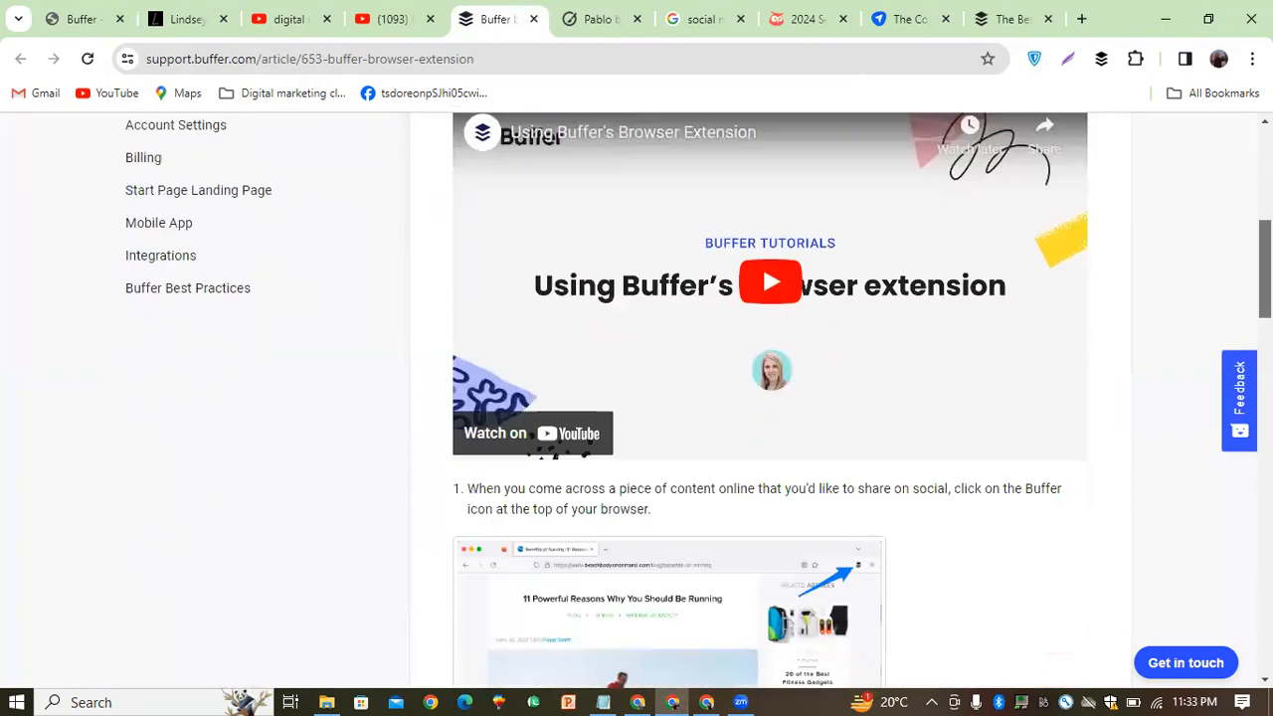
pyautogui.scroll(-7, 770, 398)
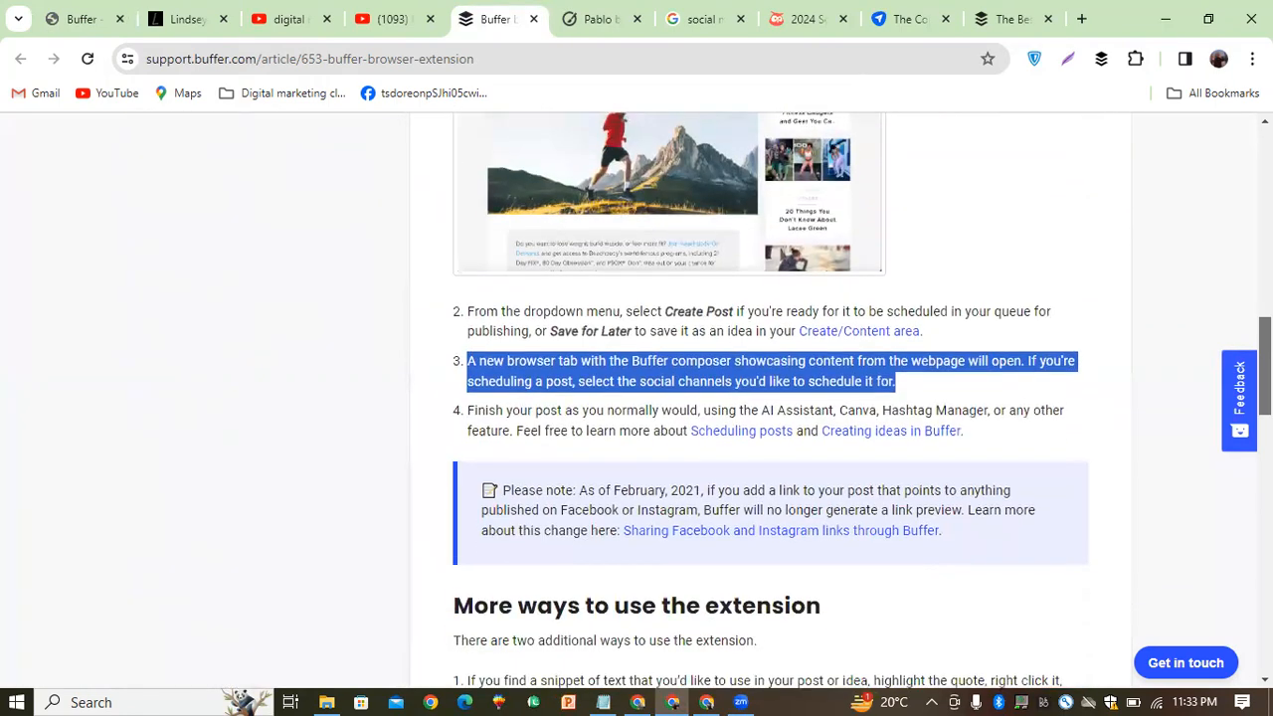
pyautogui.scroll(-3, 770, 398)
pyautogui.scroll(6, 770, 398)
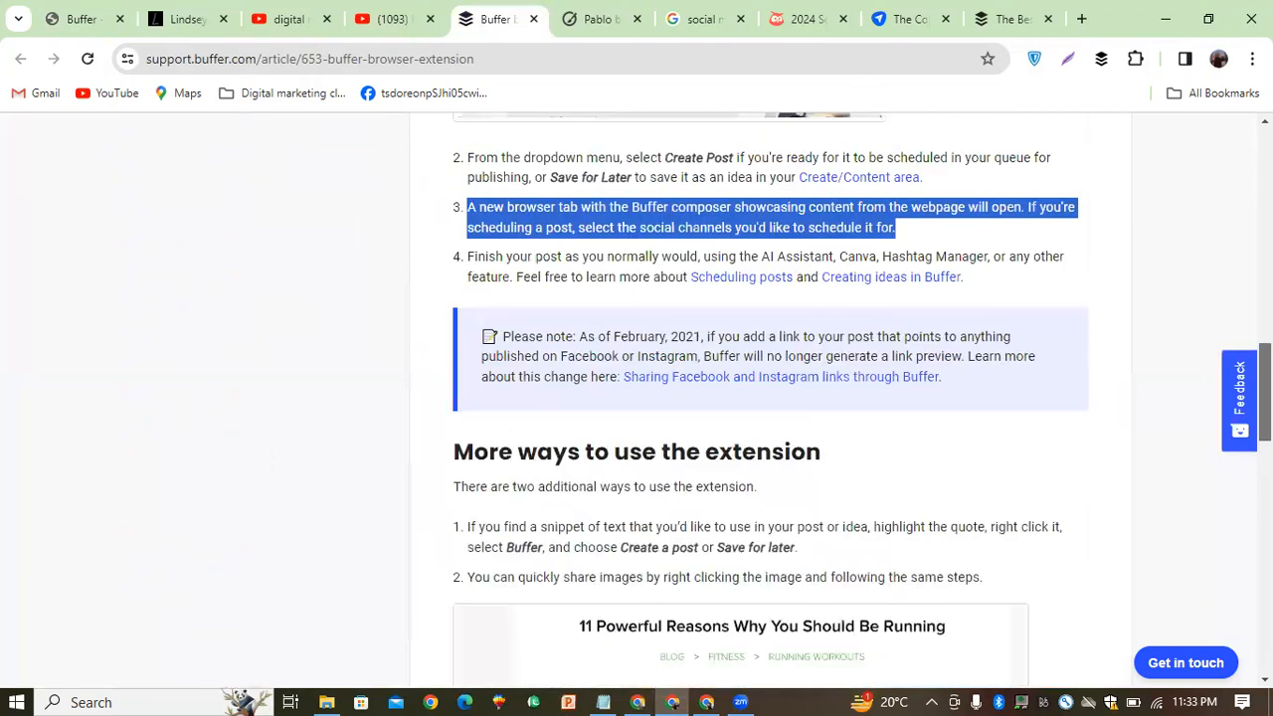
pyautogui.scroll(10, 770, 398)
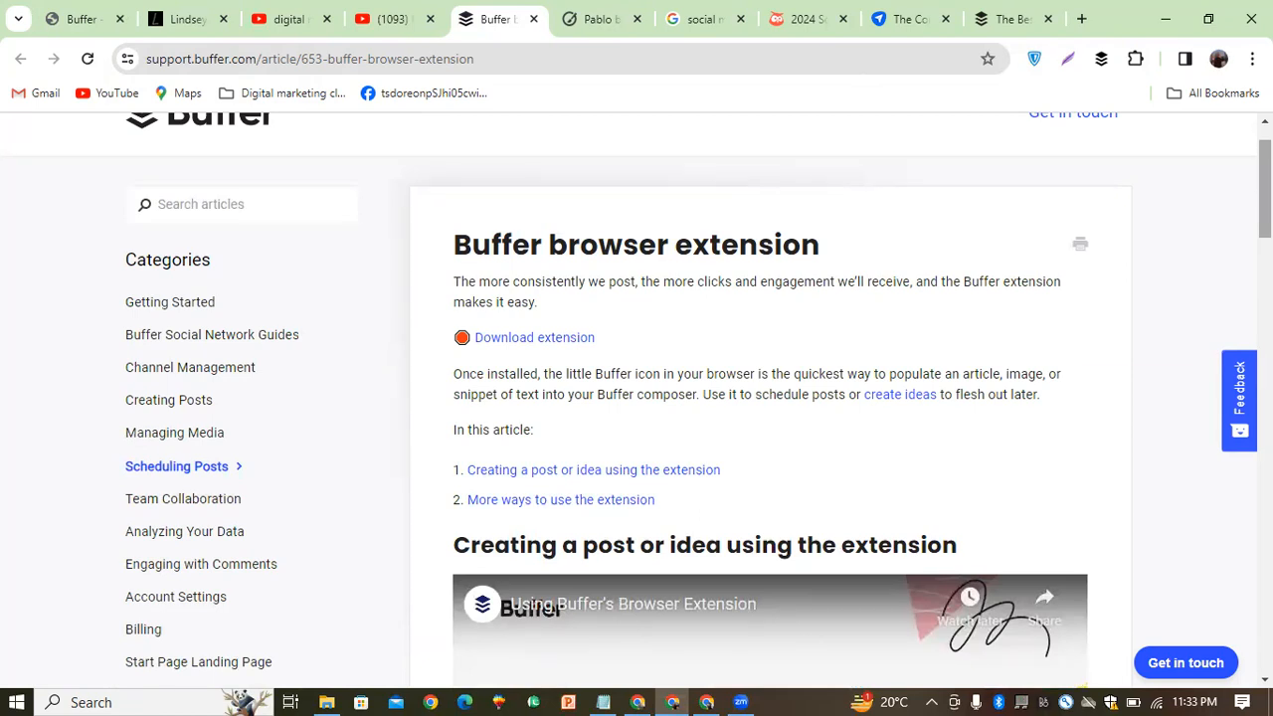
pyautogui.scroll(-5, 770, 398)
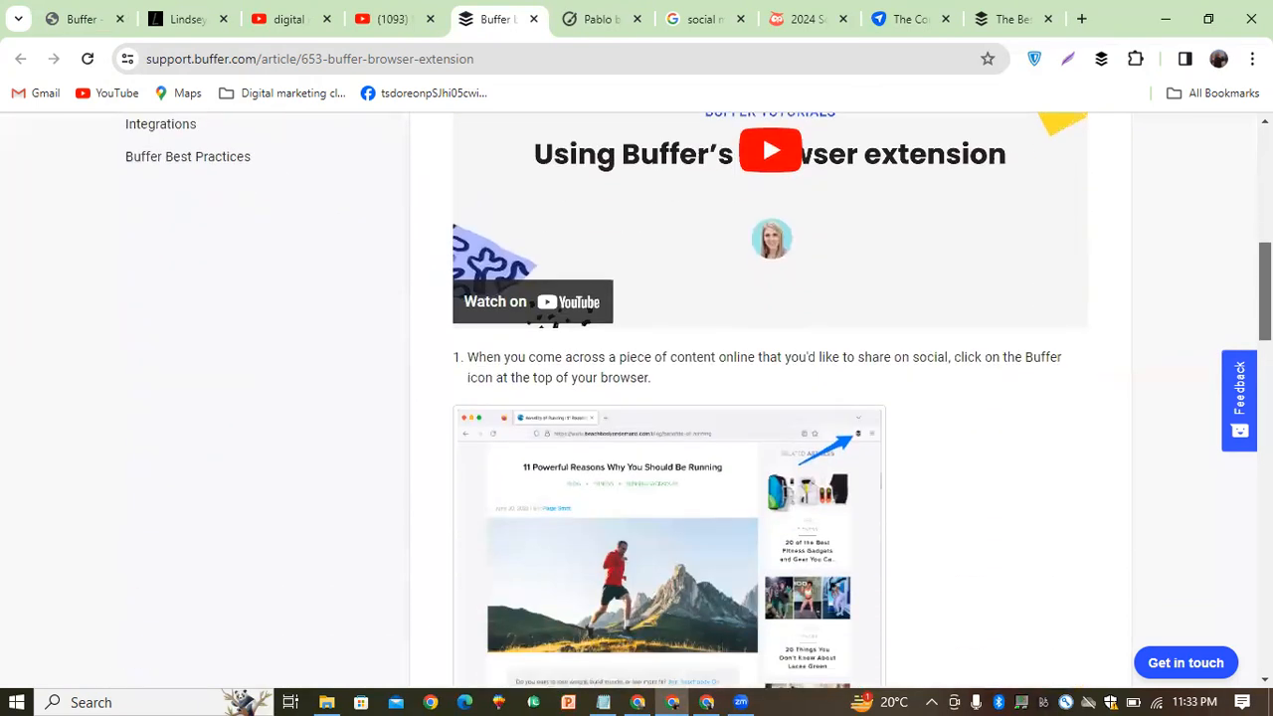
pyautogui.scroll(-2, 770, 398)
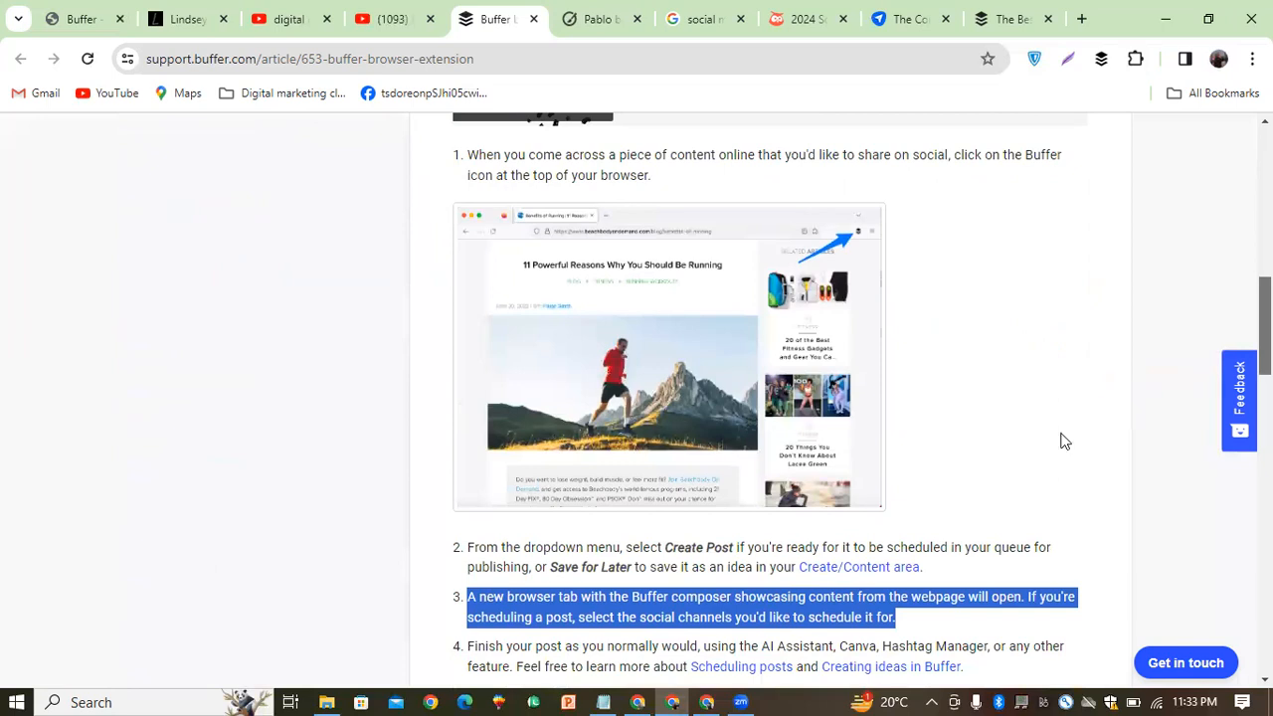
pyautogui.click(1035, 478)
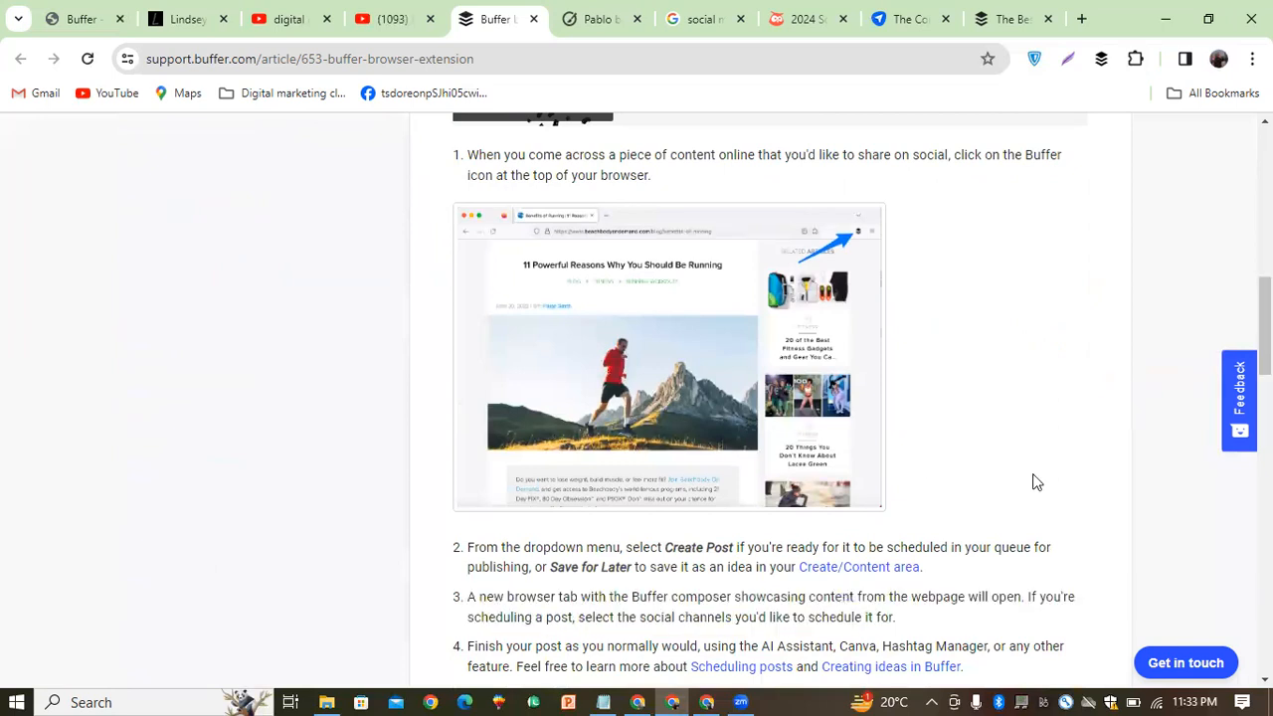
# Step: Create a post from the article's running-page image with the Buffer extension, choosing the pakchinalogistics Instagram channel and the Story type
pyautogui.rightClick(713, 370)
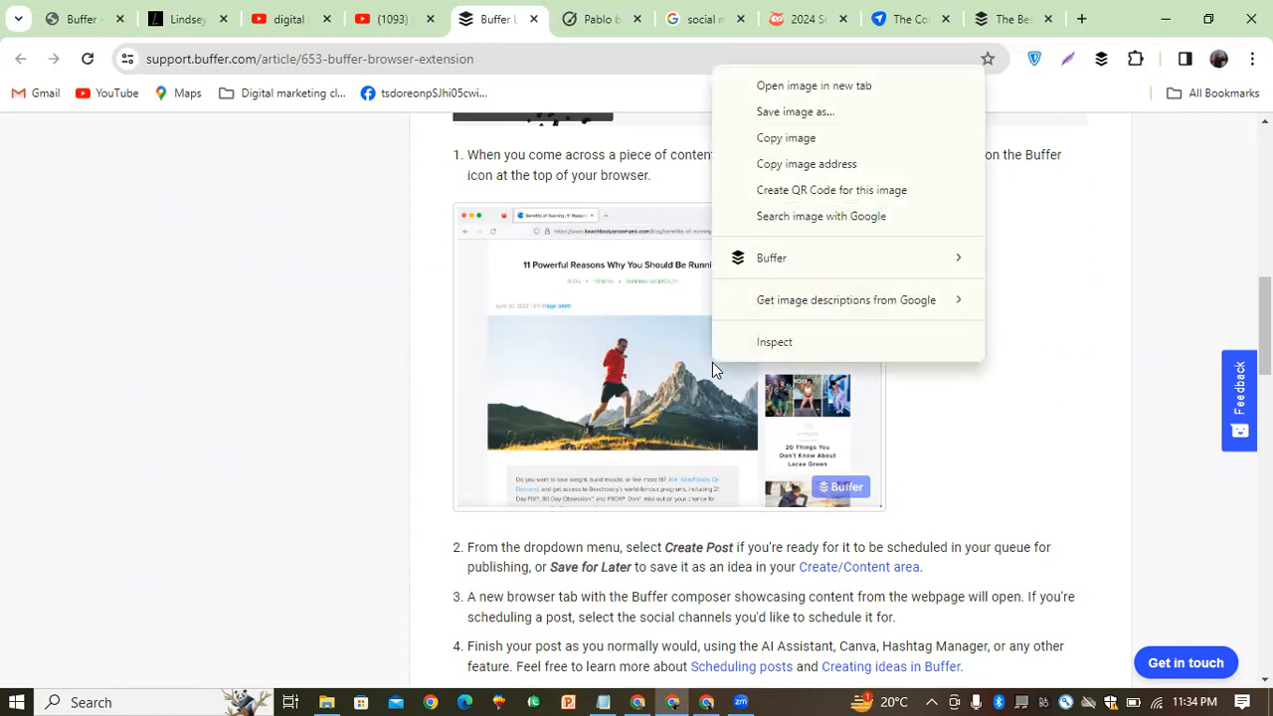
pyautogui.moveTo(748, 269)
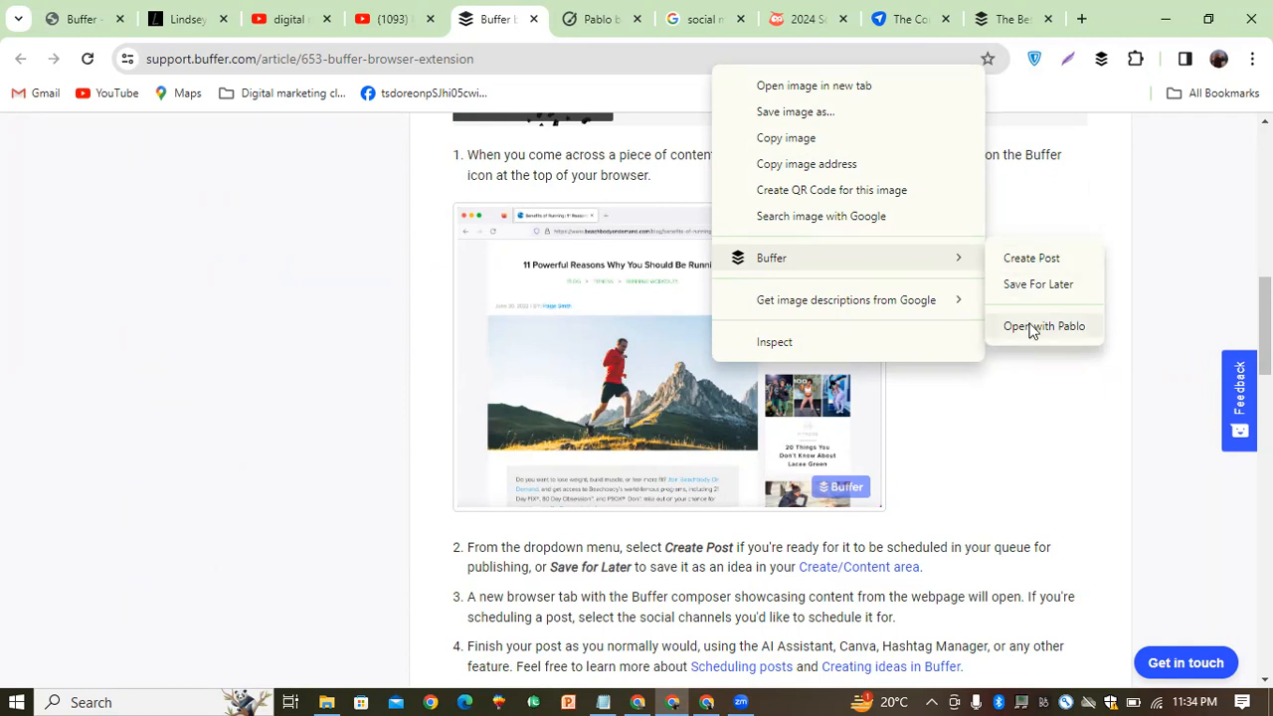
pyautogui.click(1037, 258)
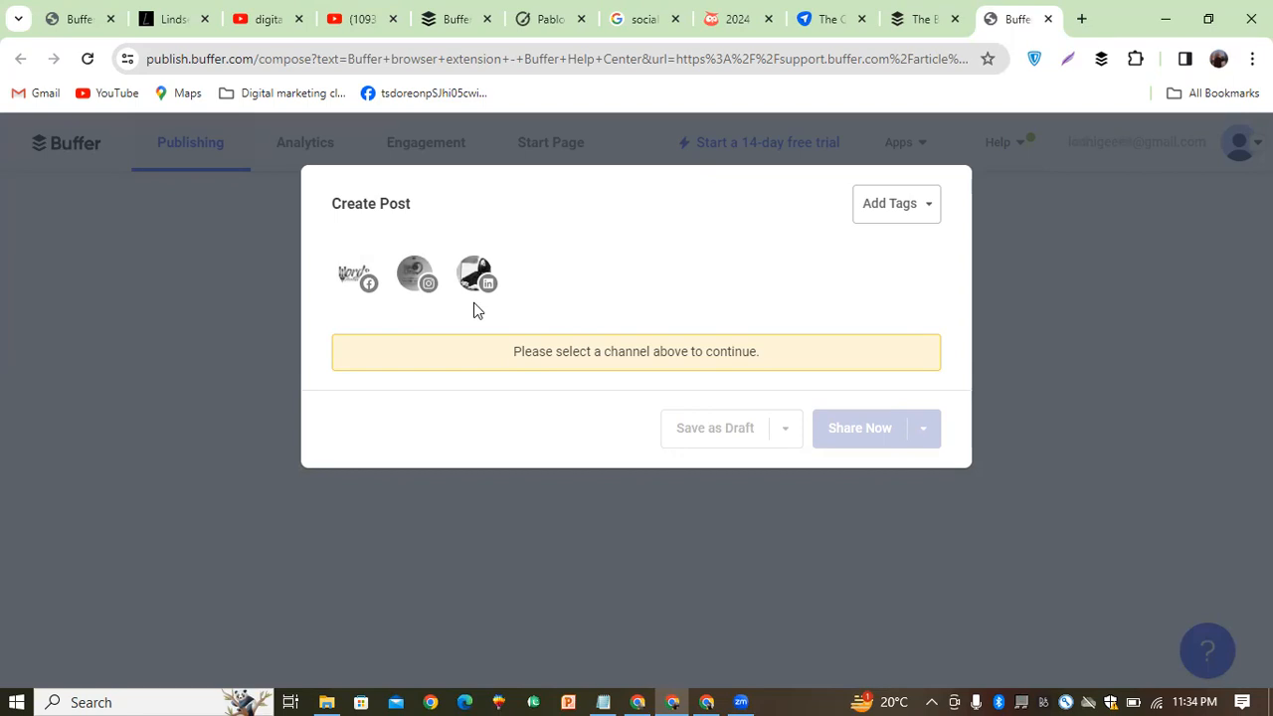
pyautogui.click(423, 282)
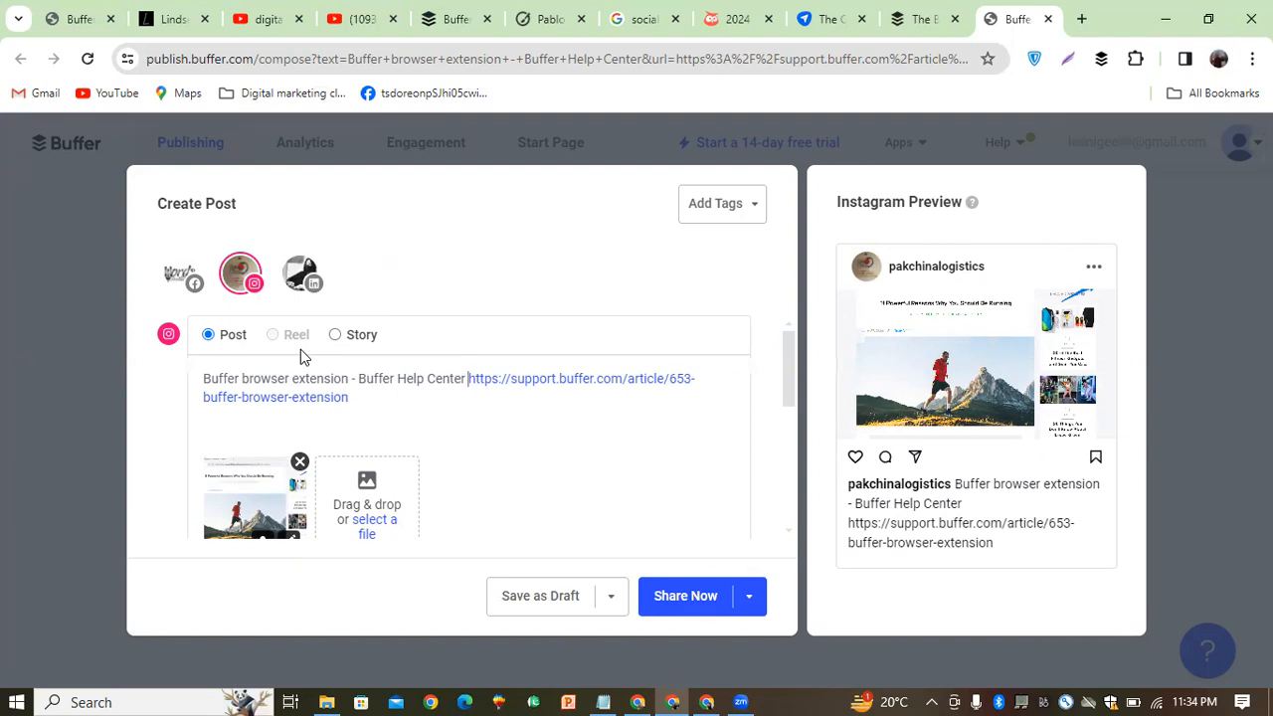
pyautogui.click(336, 336)
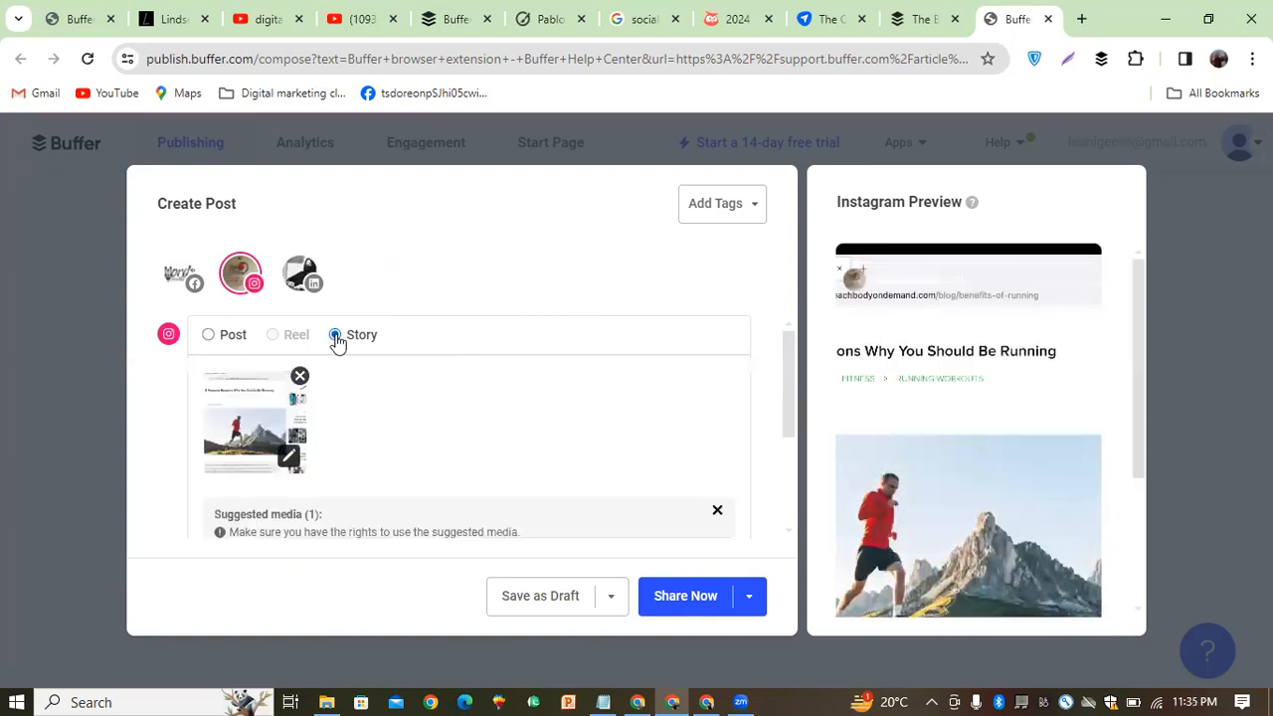
# Step: Add the LinkedIn and Facebook channels to the running-image post, check each channel's version, and discard the post
pyautogui.click(301, 281)
pyautogui.click(183, 278)
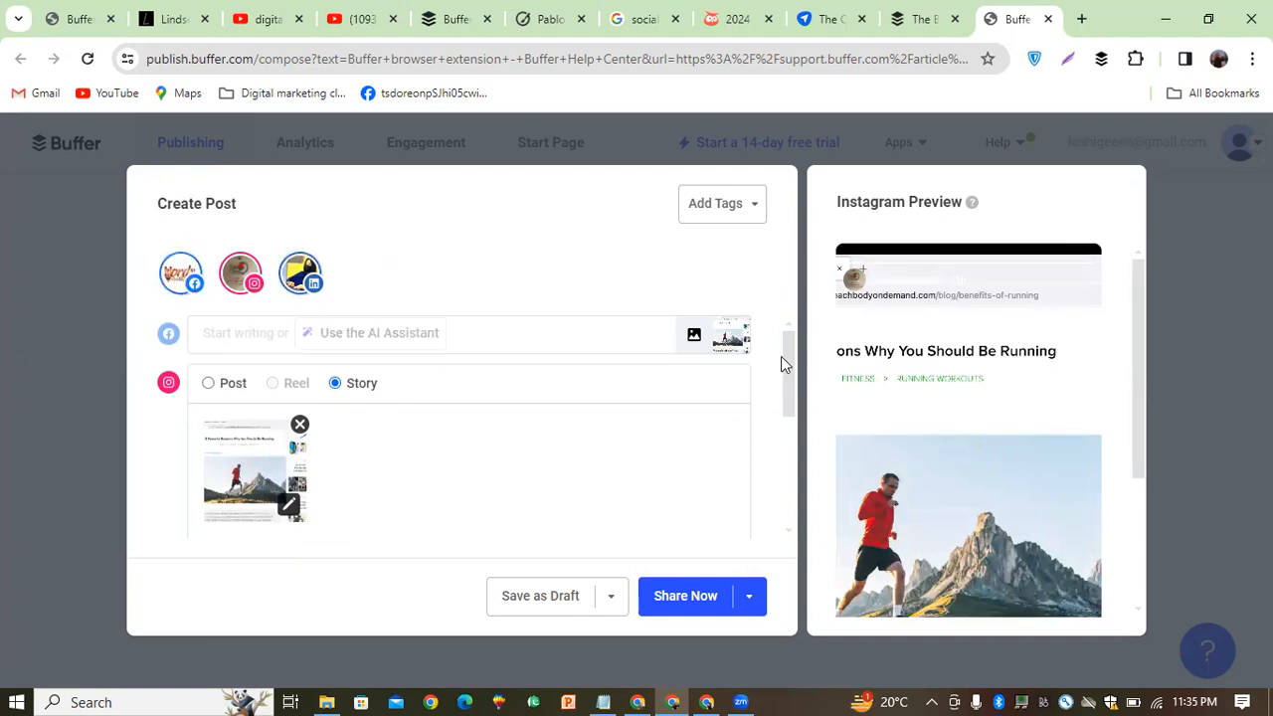
pyautogui.moveTo(787, 384); pyautogui.dragTo(787, 481)
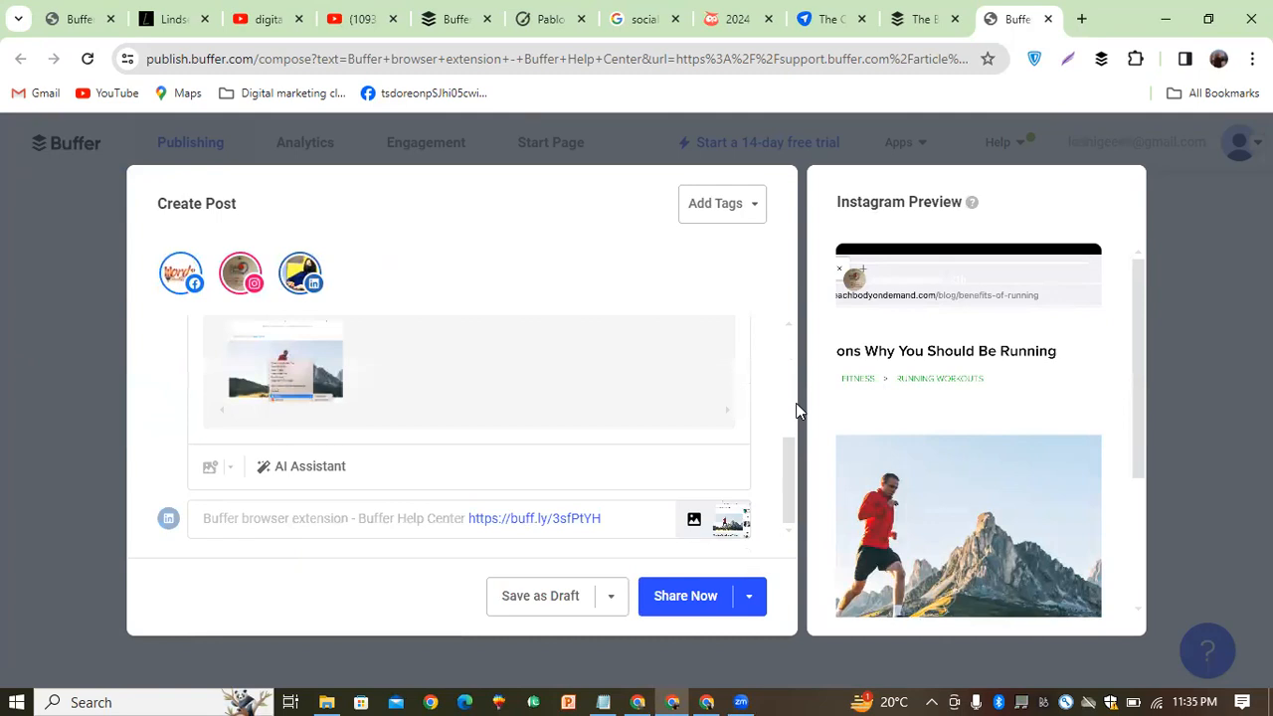
pyautogui.moveTo(789, 463); pyautogui.dragTo(783, 350)
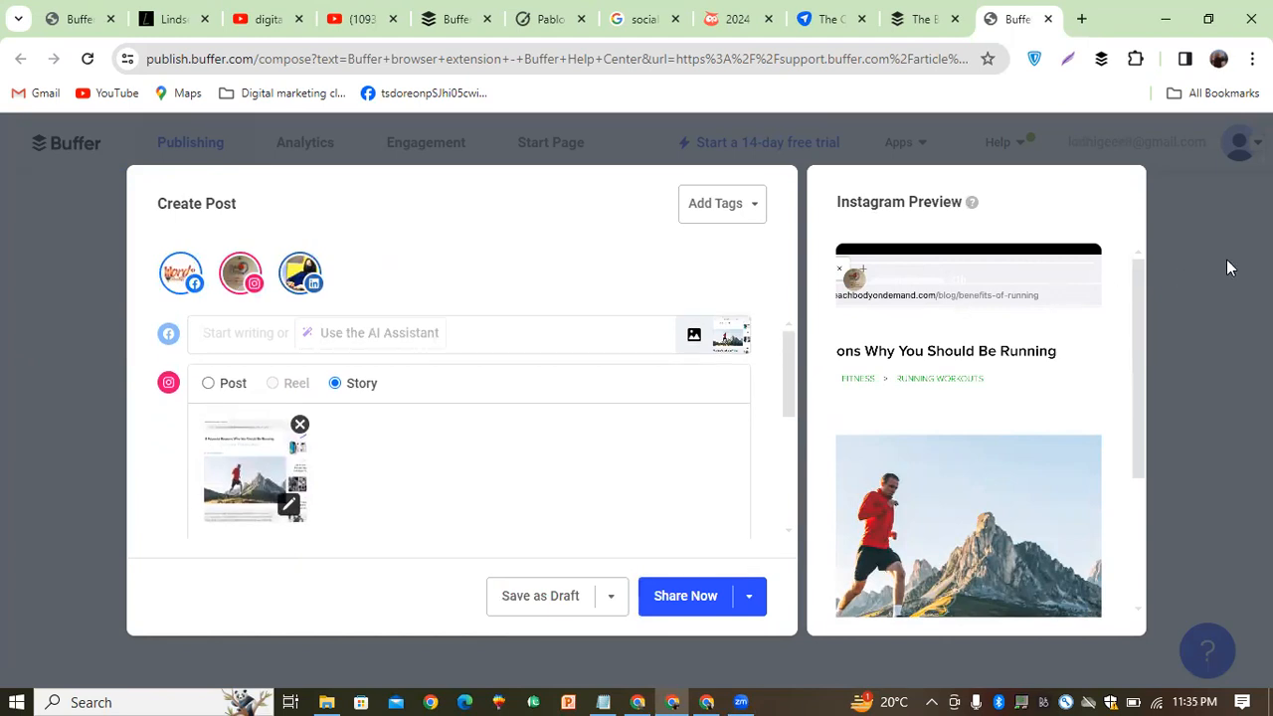
pyautogui.click(1226, 259)
pyautogui.click(777, 316)
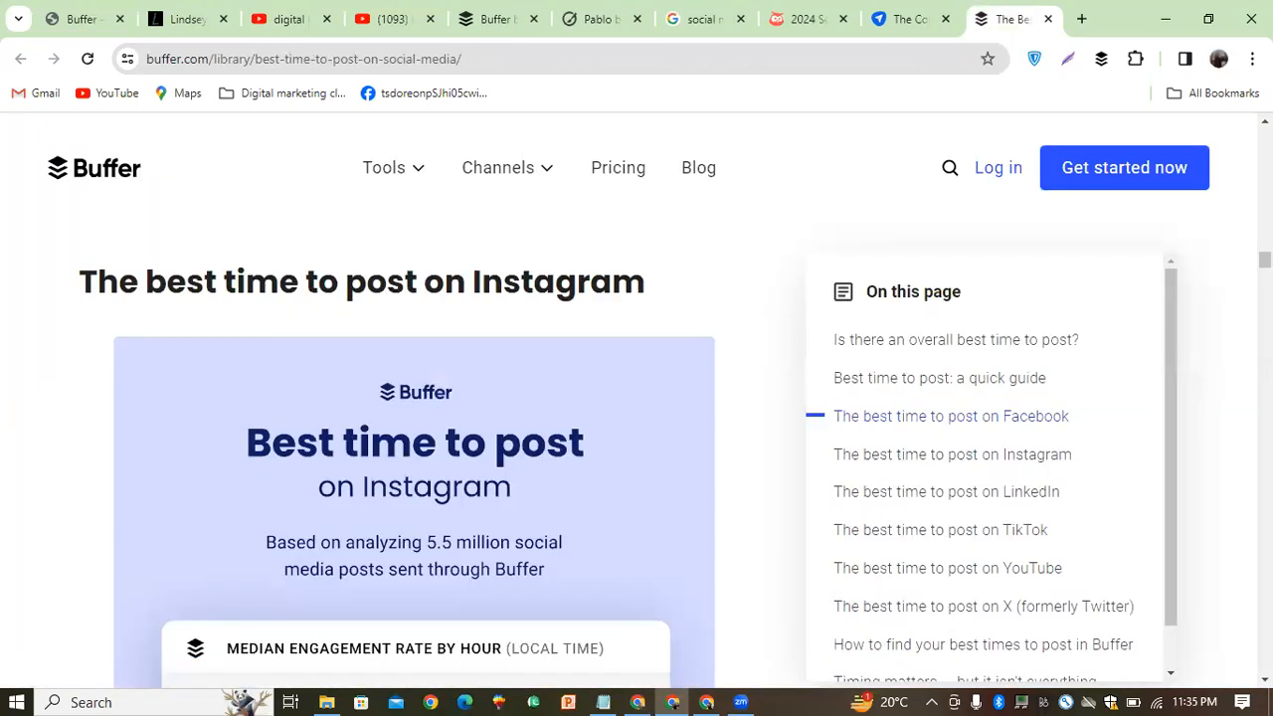
# Step: Read the best time to post on Instagram section and the help article's section on more ways to use the extension
pyautogui.scroll(-5, 413, 447)
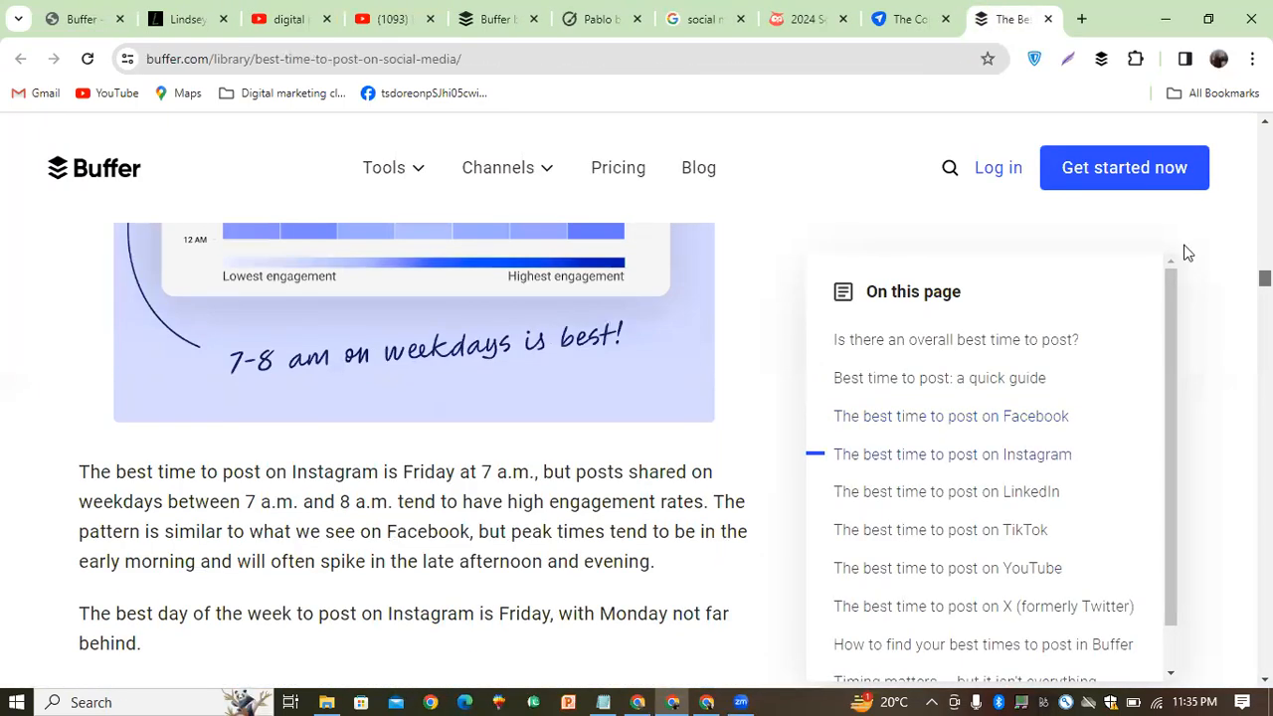
pyautogui.moveTo(917, 22)
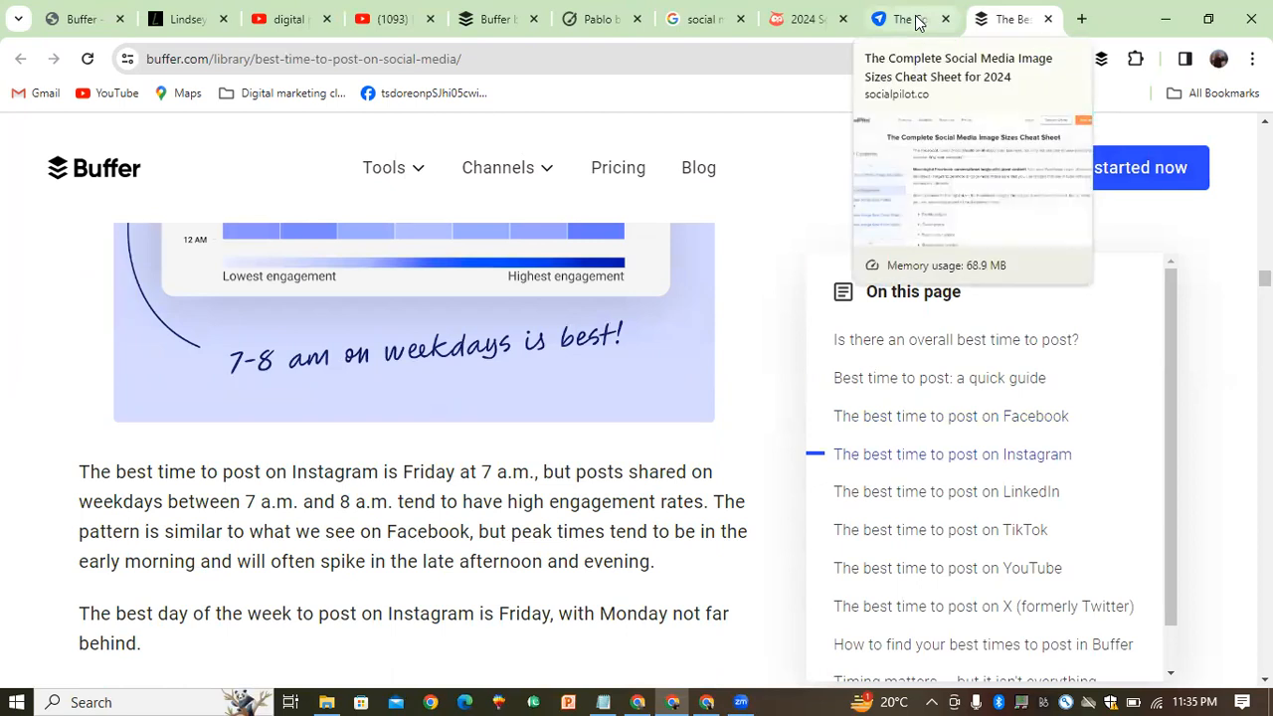
pyautogui.click(917, 22)
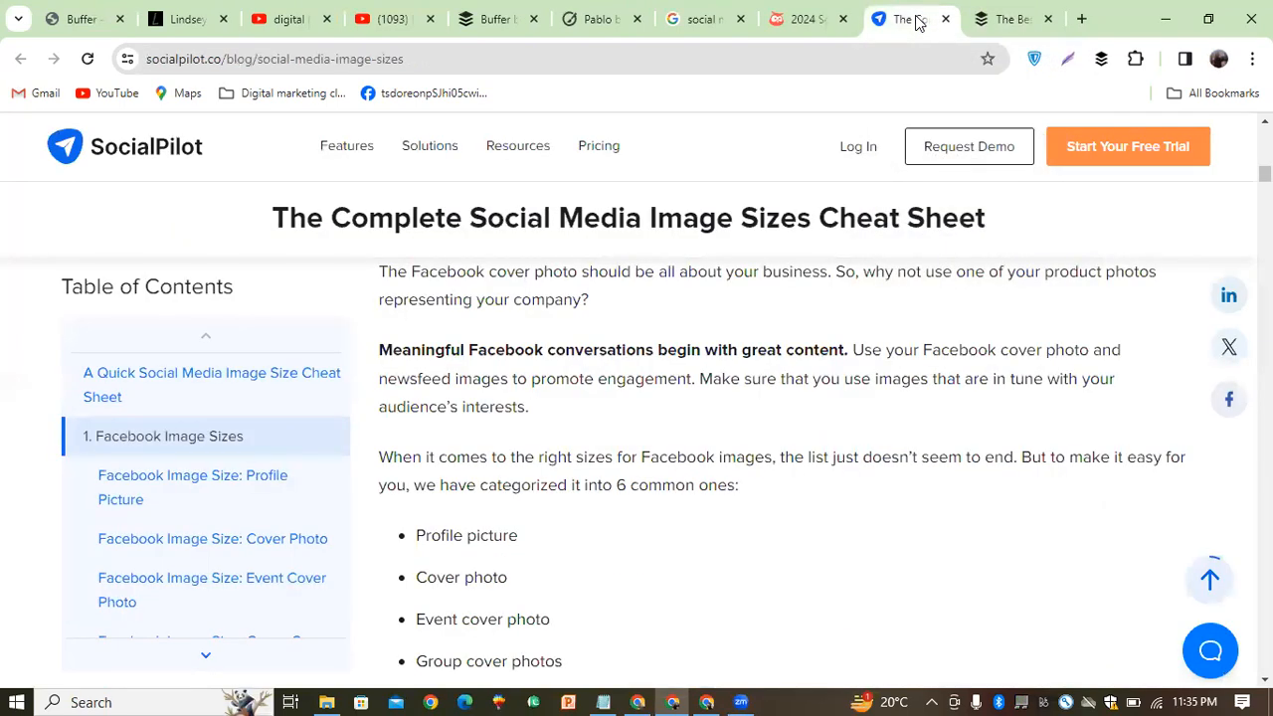
pyautogui.click(497, 15)
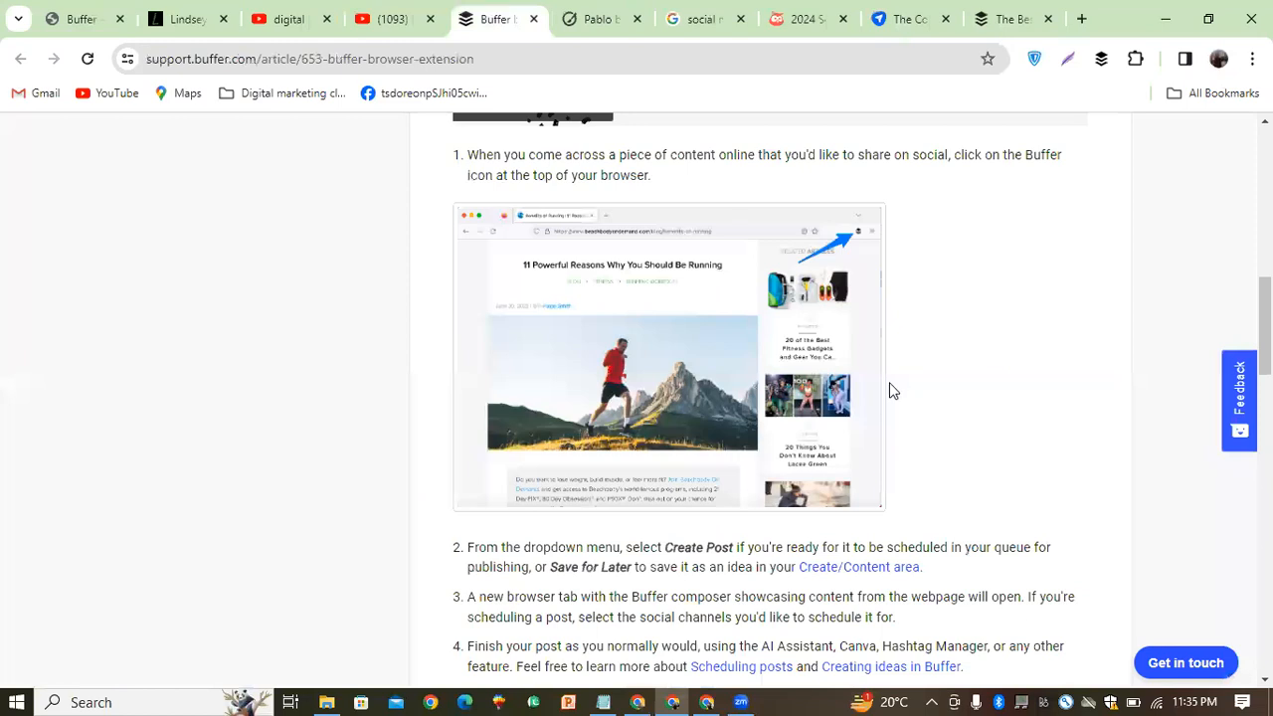
pyautogui.scroll(-6, 766, 398)
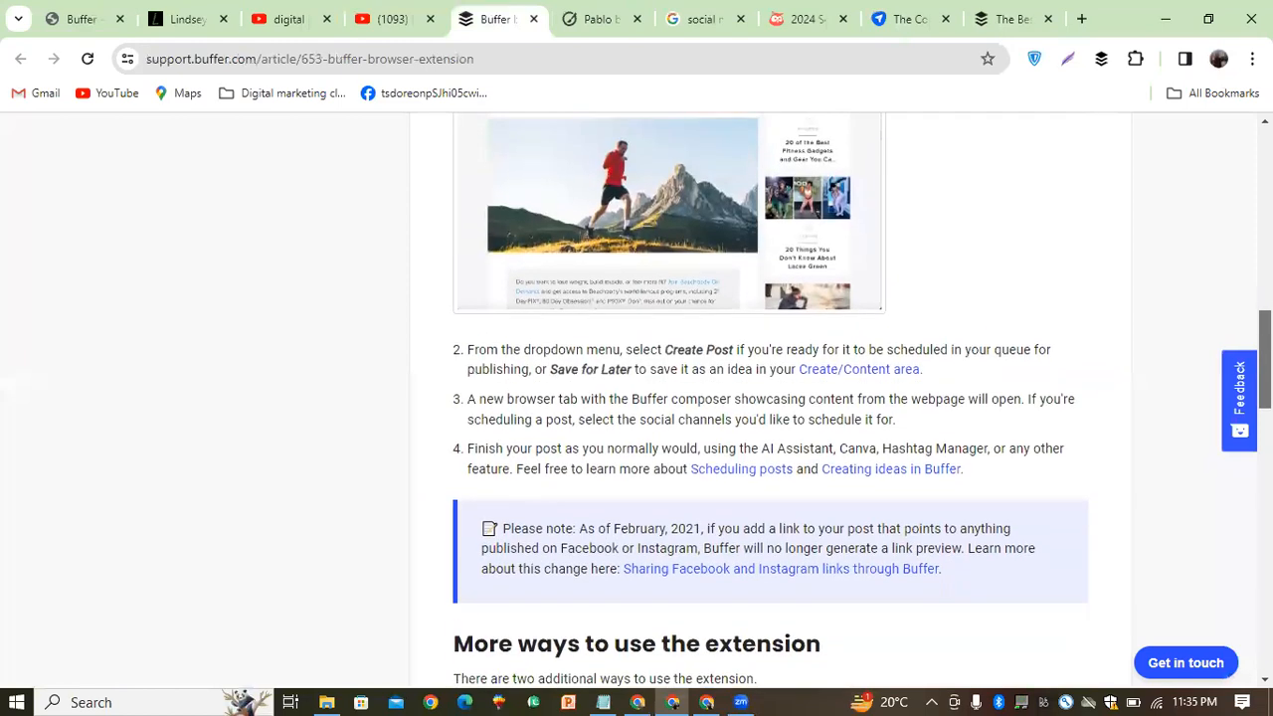
pyautogui.scroll(-2, 766, 398)
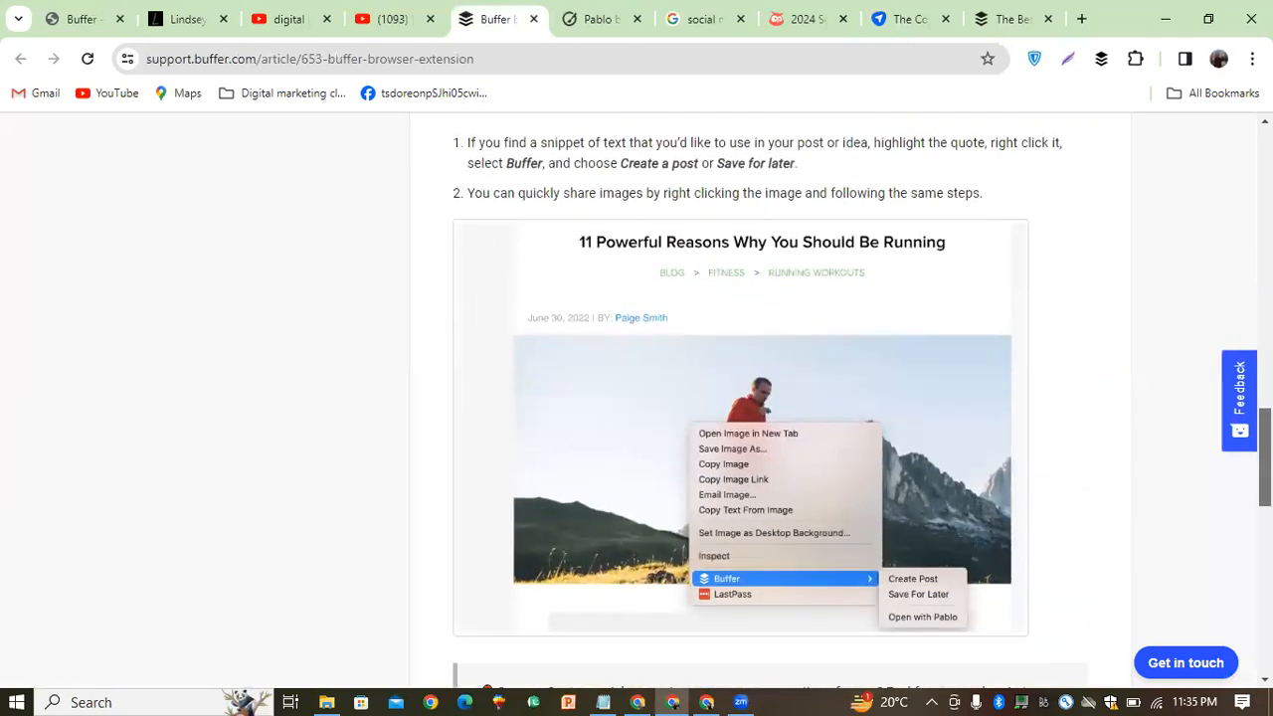
pyautogui.scroll(-6, 766, 398)
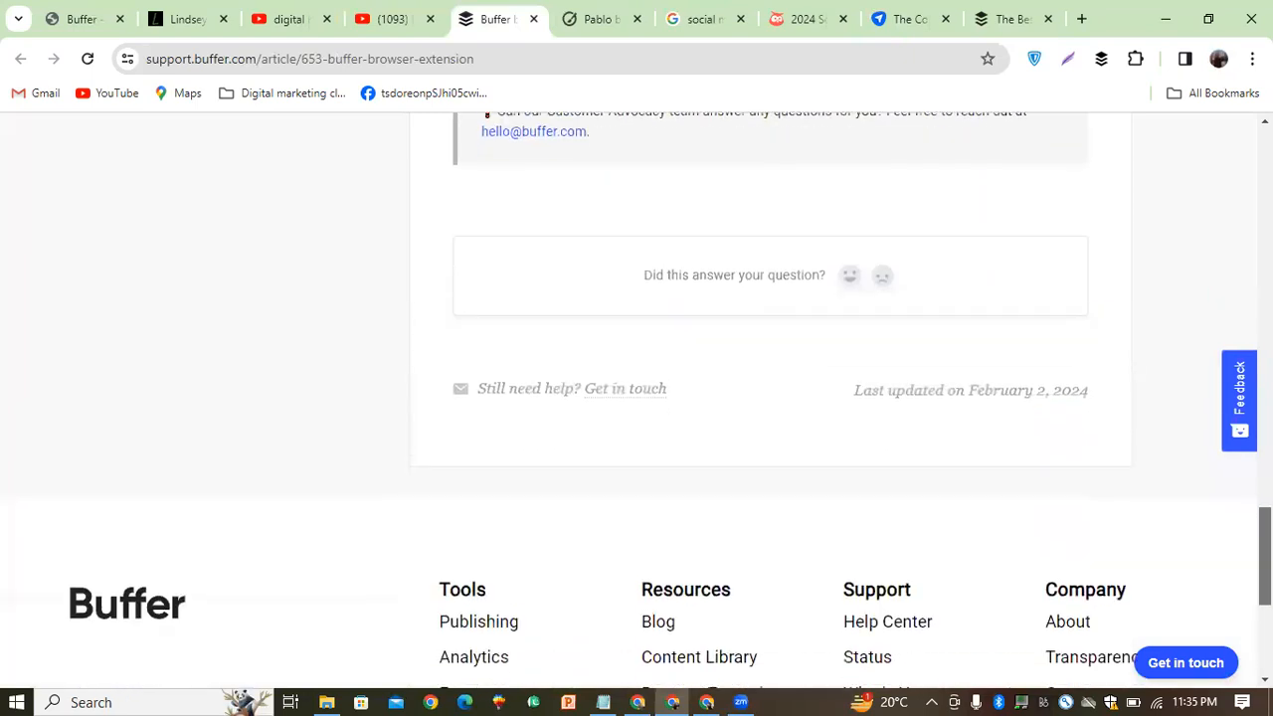
pyautogui.scroll(8, 766, 398)
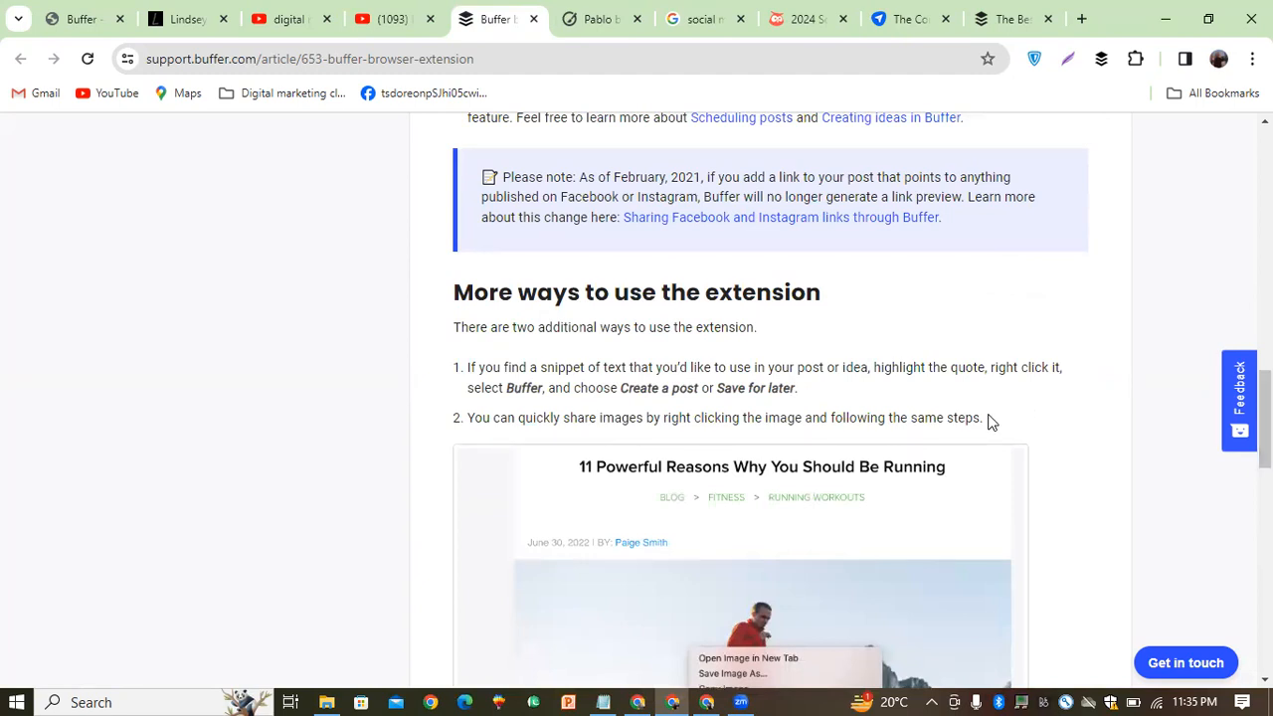
# Step: Create a post from the article's "More ways to use the extension" text with the Buffer extension, choosing the LinkedIn channel
pyautogui.moveTo(989, 420); pyautogui.dragTo(450, 304)
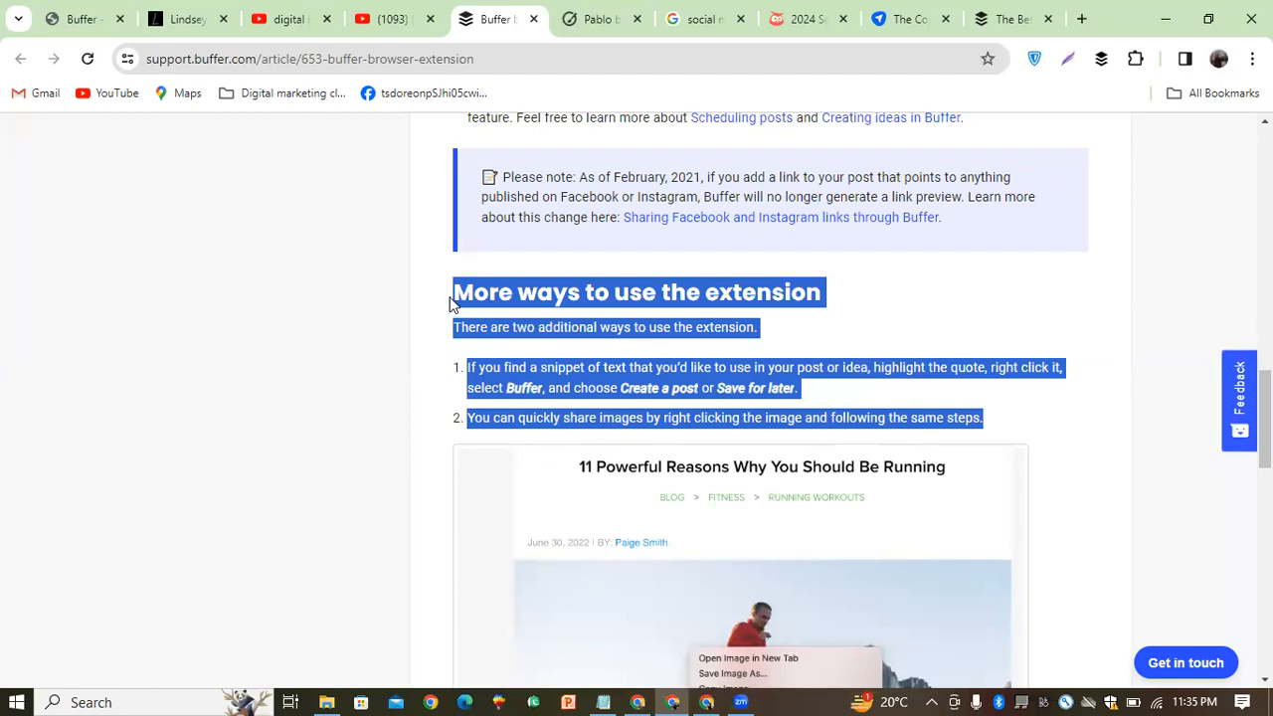
pyautogui.rightClick(501, 304)
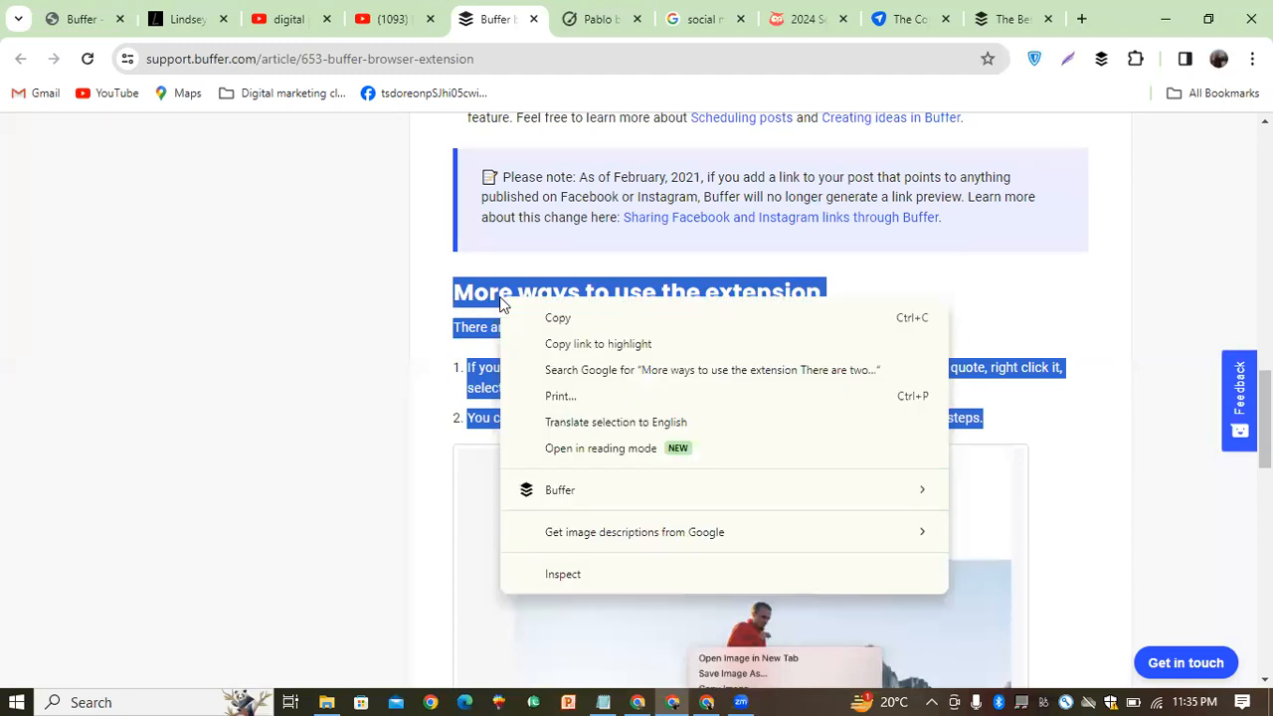
pyautogui.moveTo(630, 500)
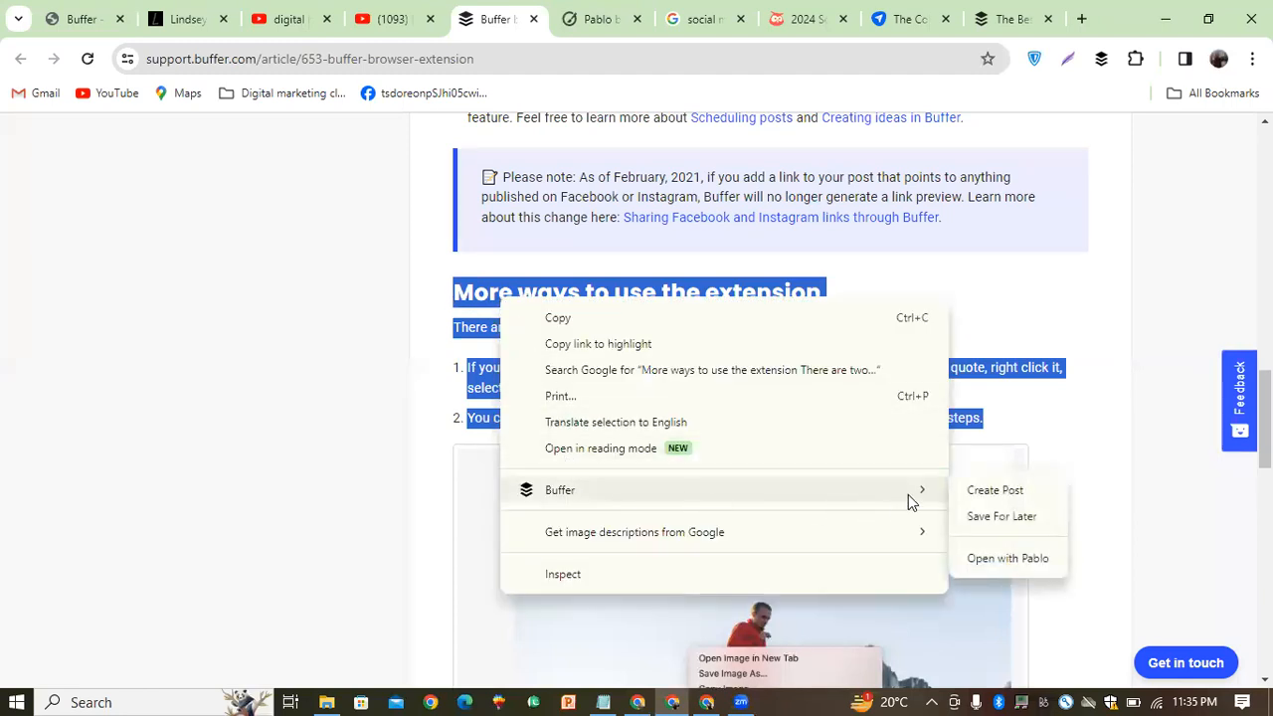
pyautogui.click(973, 489)
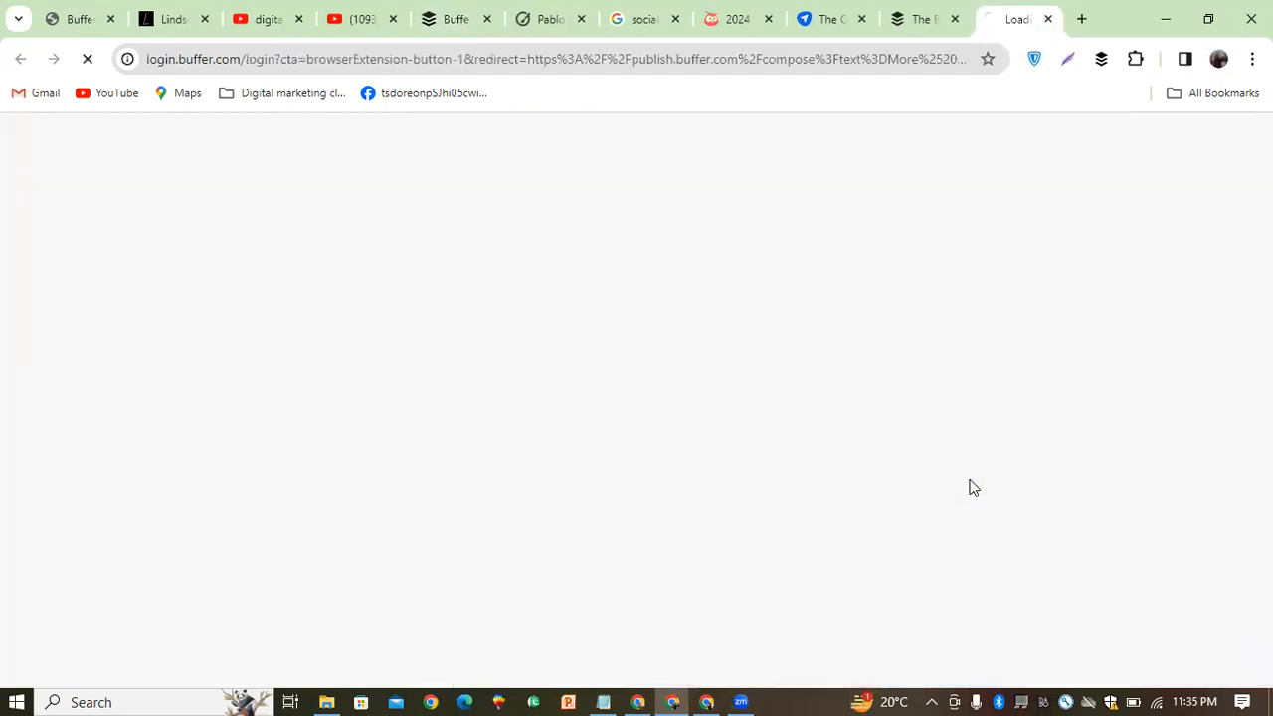
pyautogui.click(953, 20)
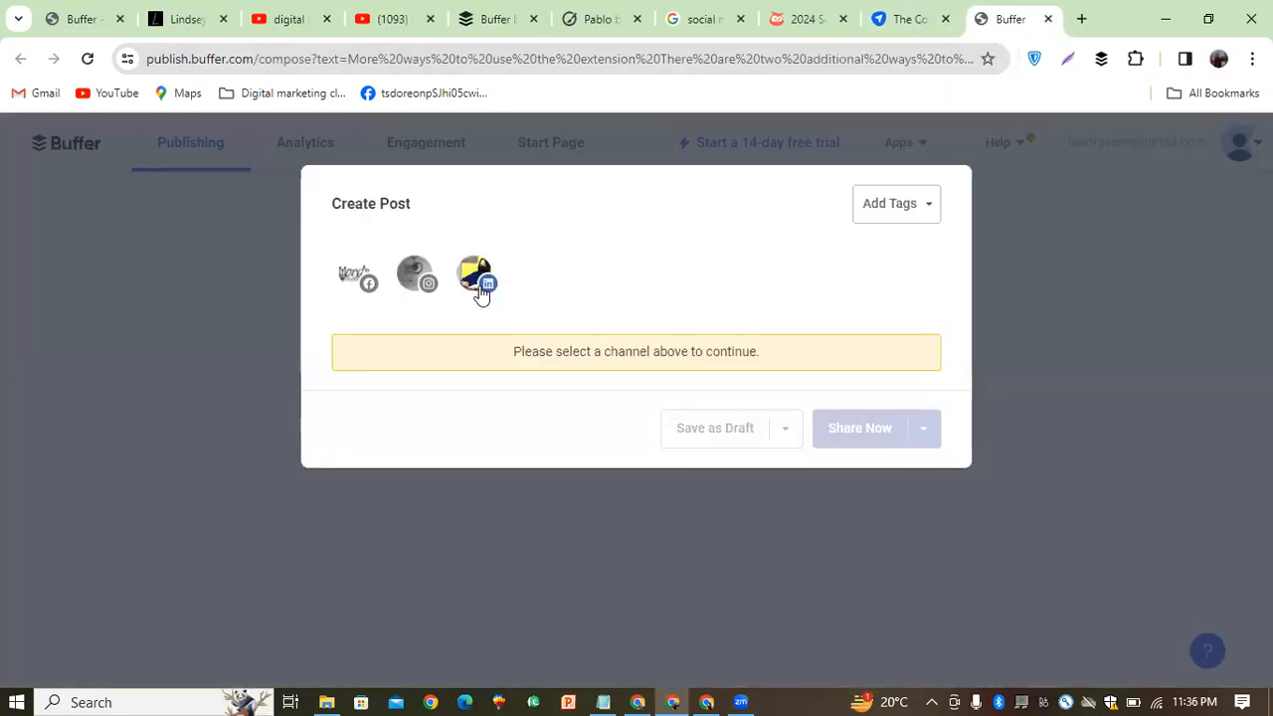
pyautogui.click(484, 287)
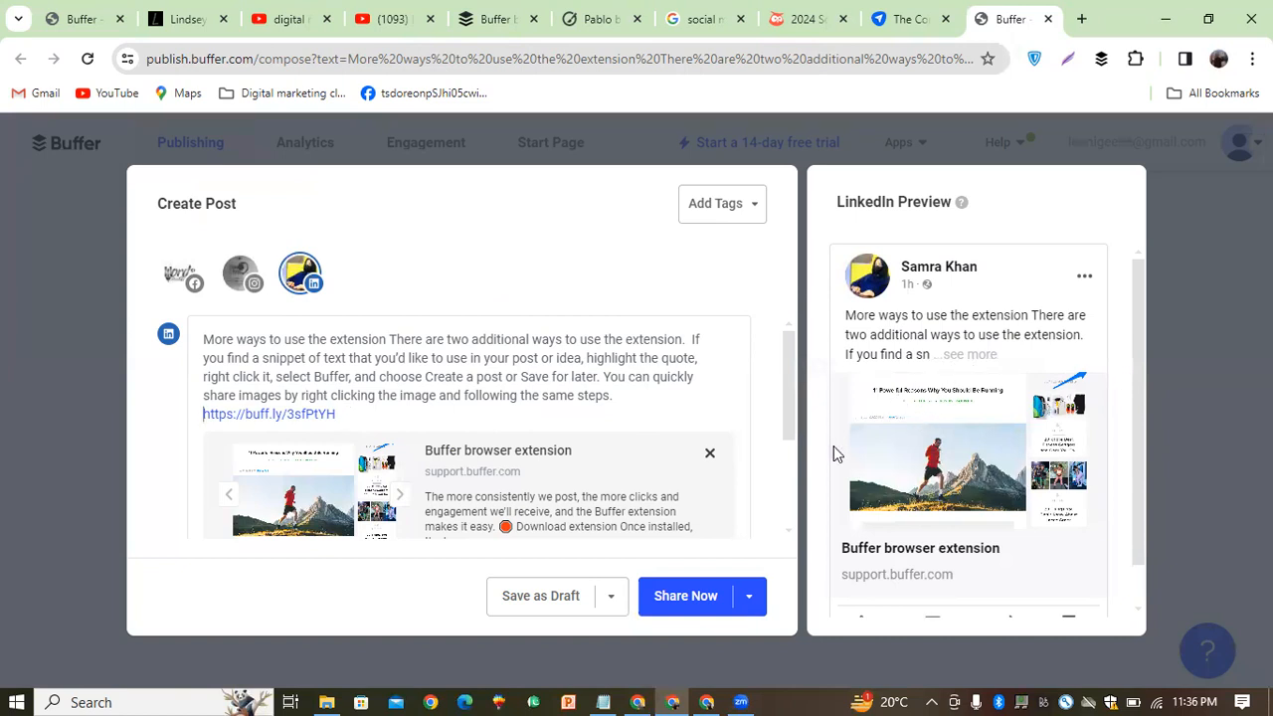
# Step: Remove the link preview attachment from the LinkedIn post and discard the post
pyautogui.click(709, 455)
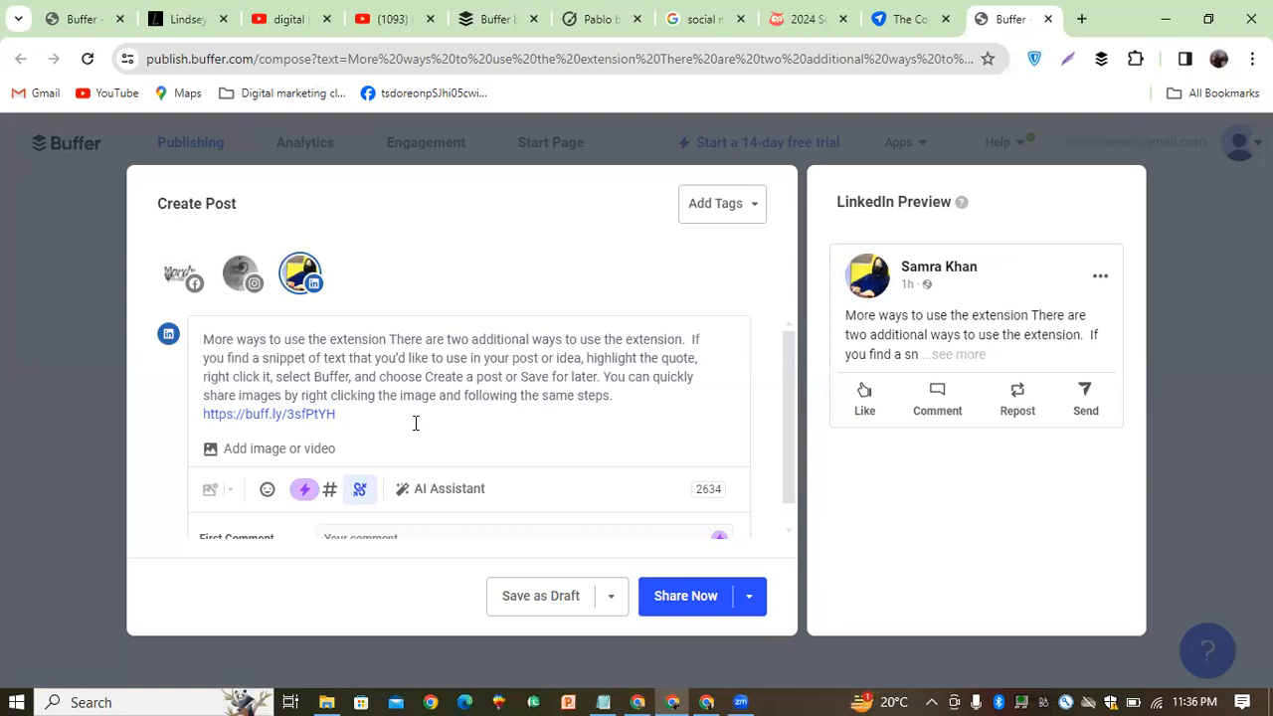
pyautogui.click(1237, 259)
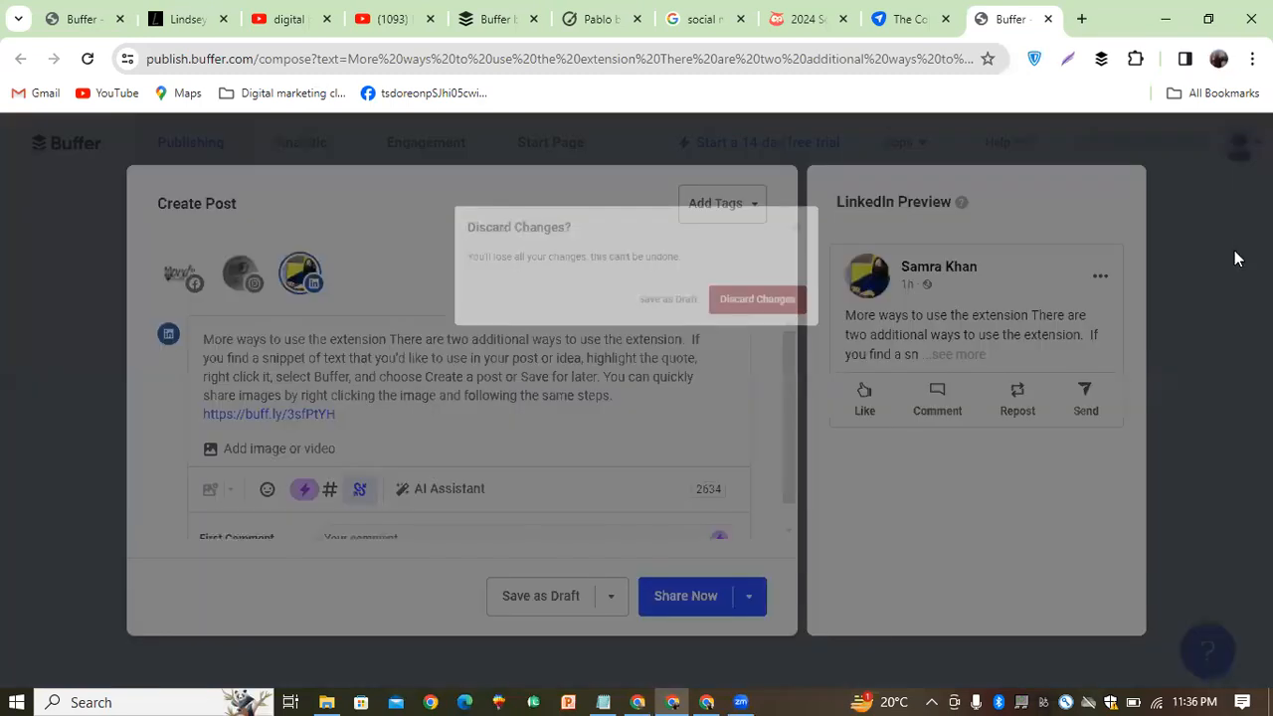
pyautogui.click(825, 309)
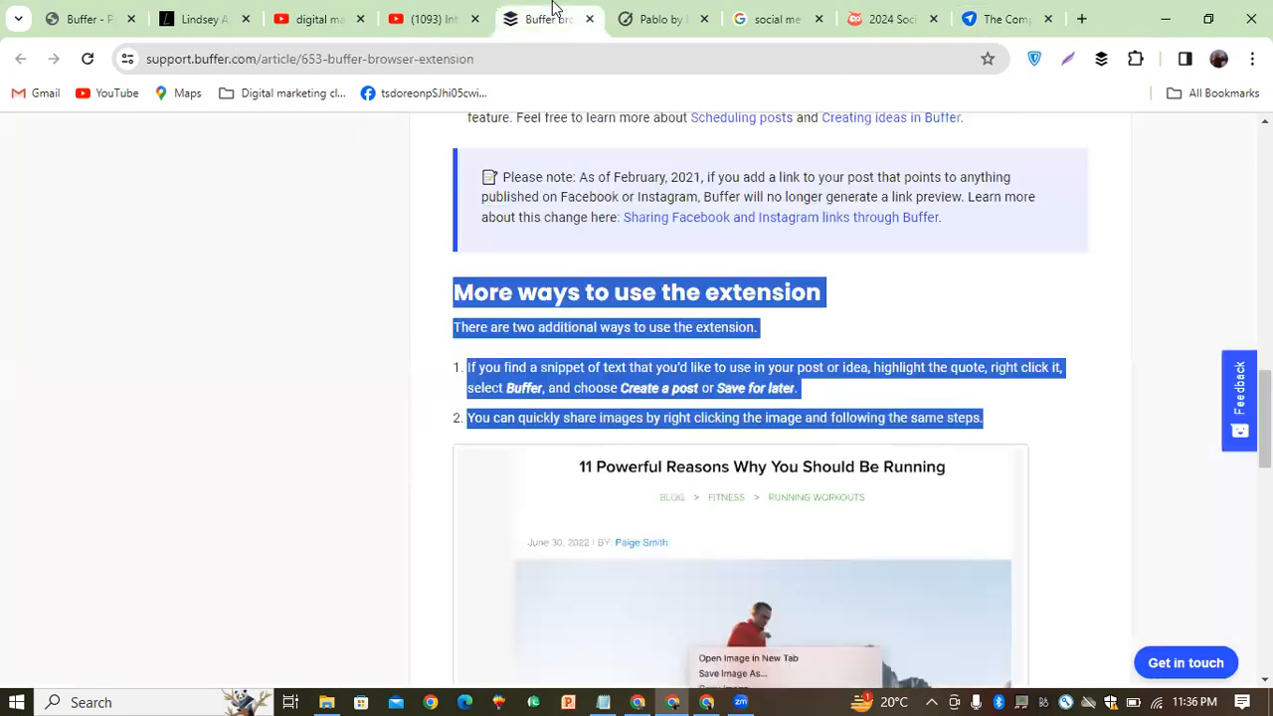
# Step: Open the highlighted "More ways to use the extension" text from the help article with Pablo through the Buffer extension
pyautogui.click(547, 19)
pyautogui.rightClick(661, 286)
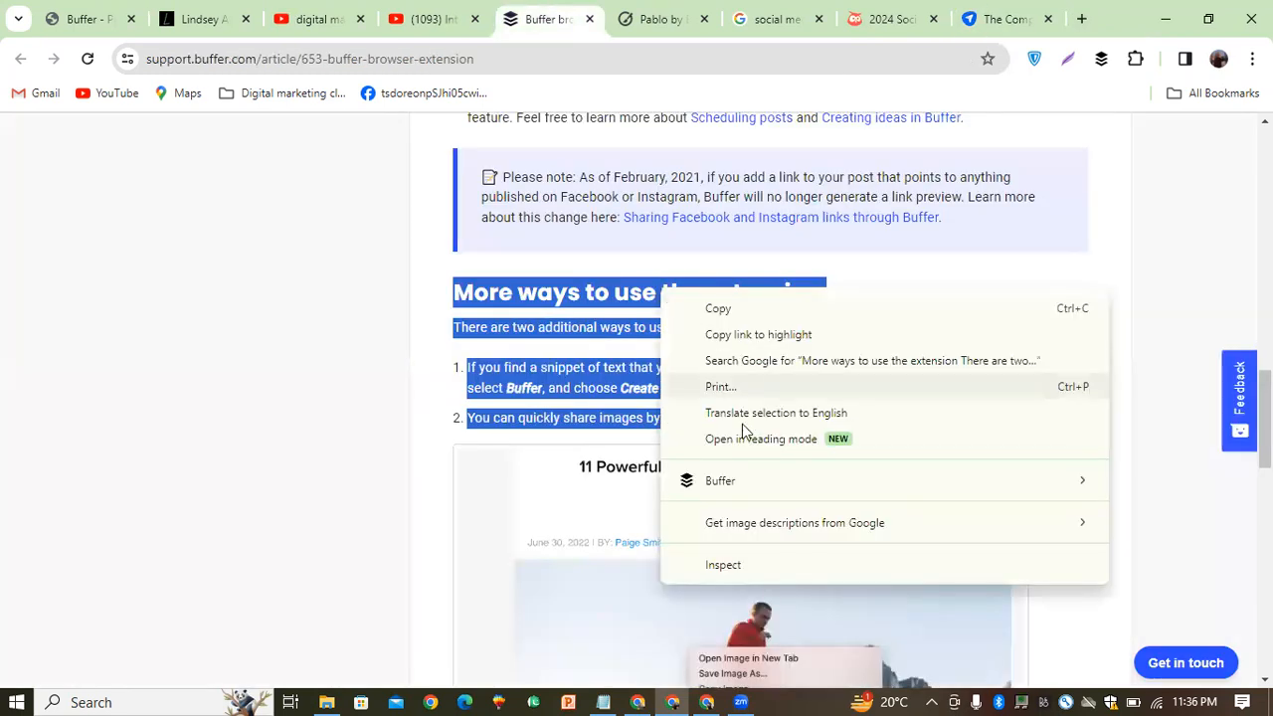
pyautogui.moveTo(921, 486)
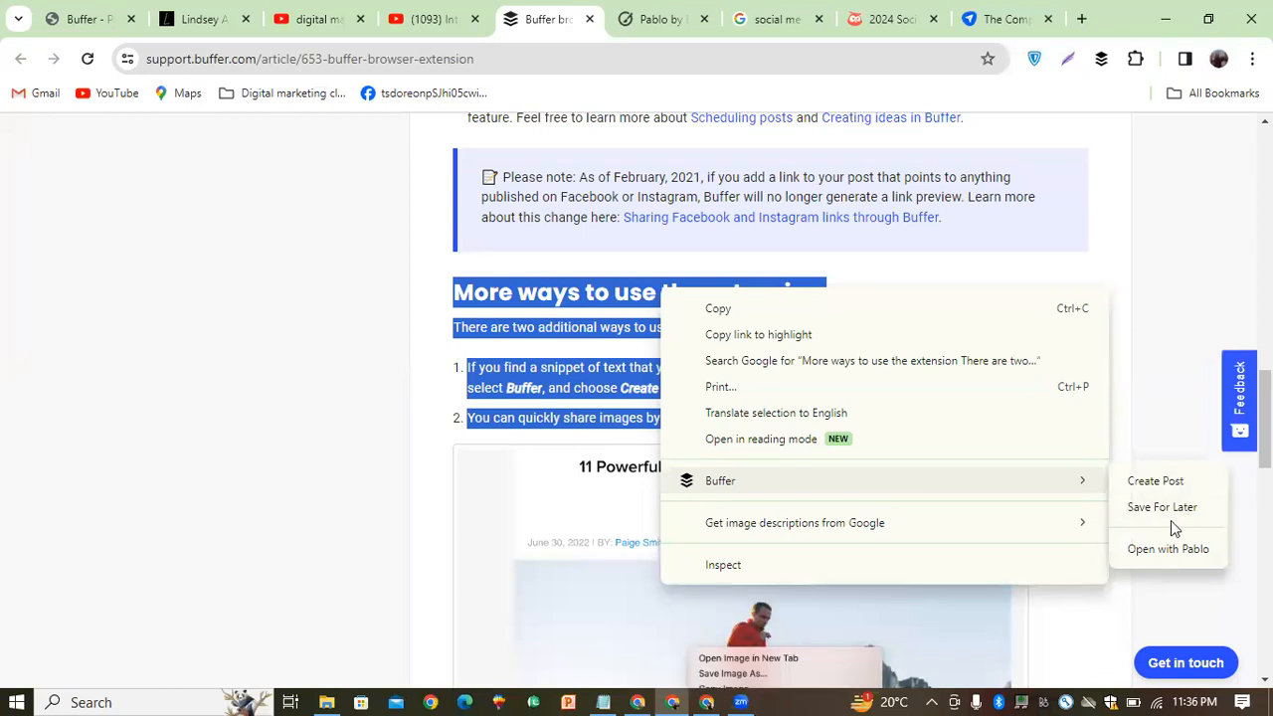
pyautogui.click(1174, 550)
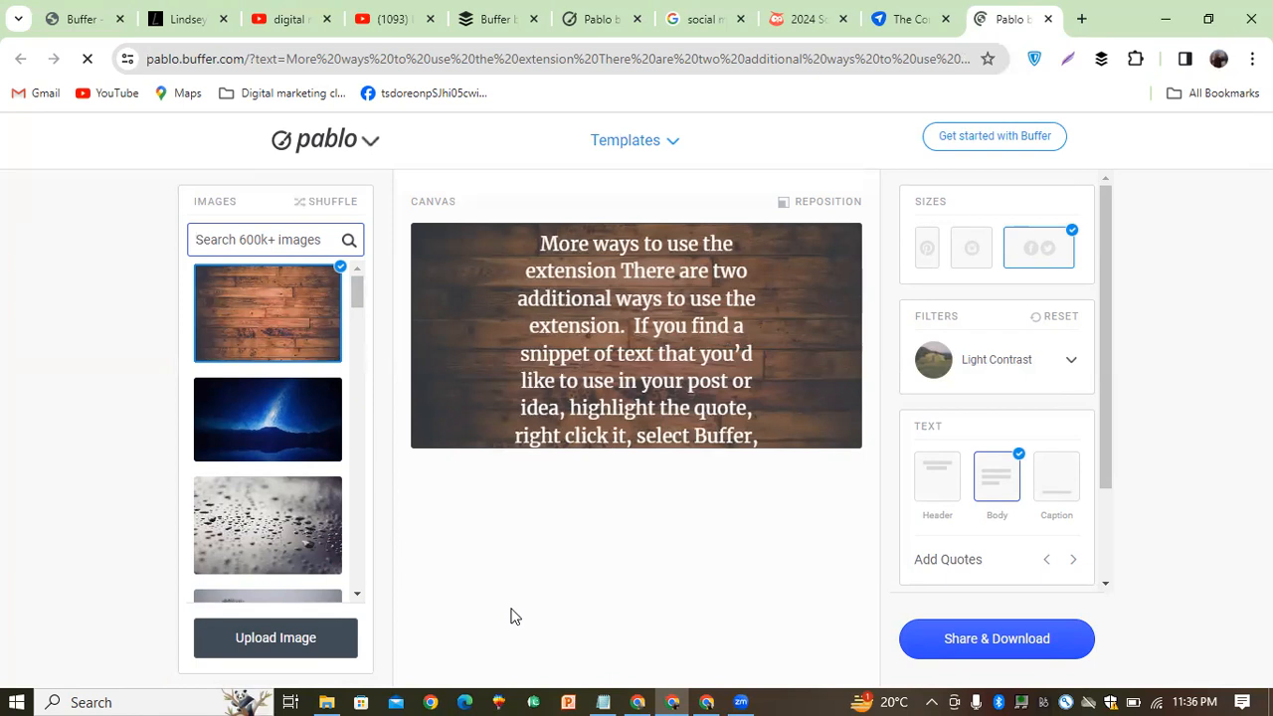
# Step: Try the orange flower photo as the canvas background and replace it with the hazy city skyline photo
pyautogui.moveTo(362, 293); pyautogui.dragTo(372, 415)
pyautogui.click(267, 432)
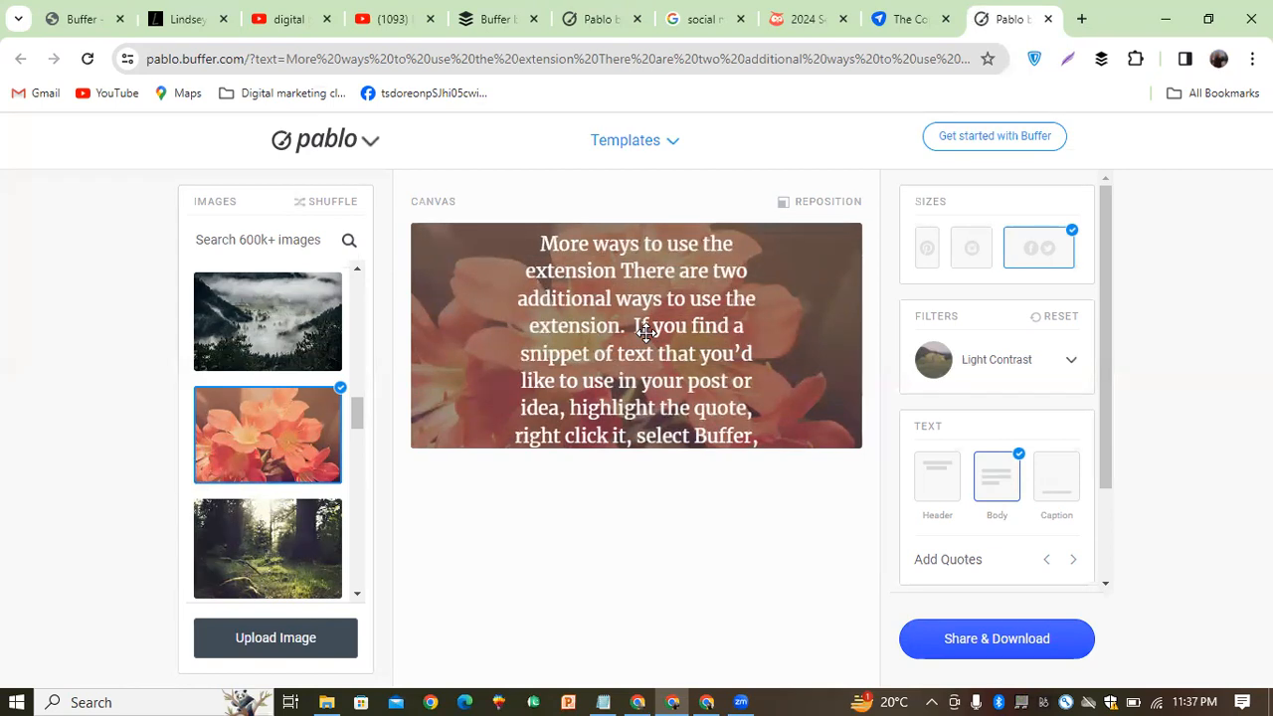
pyautogui.scroll(-2, 360, 422)
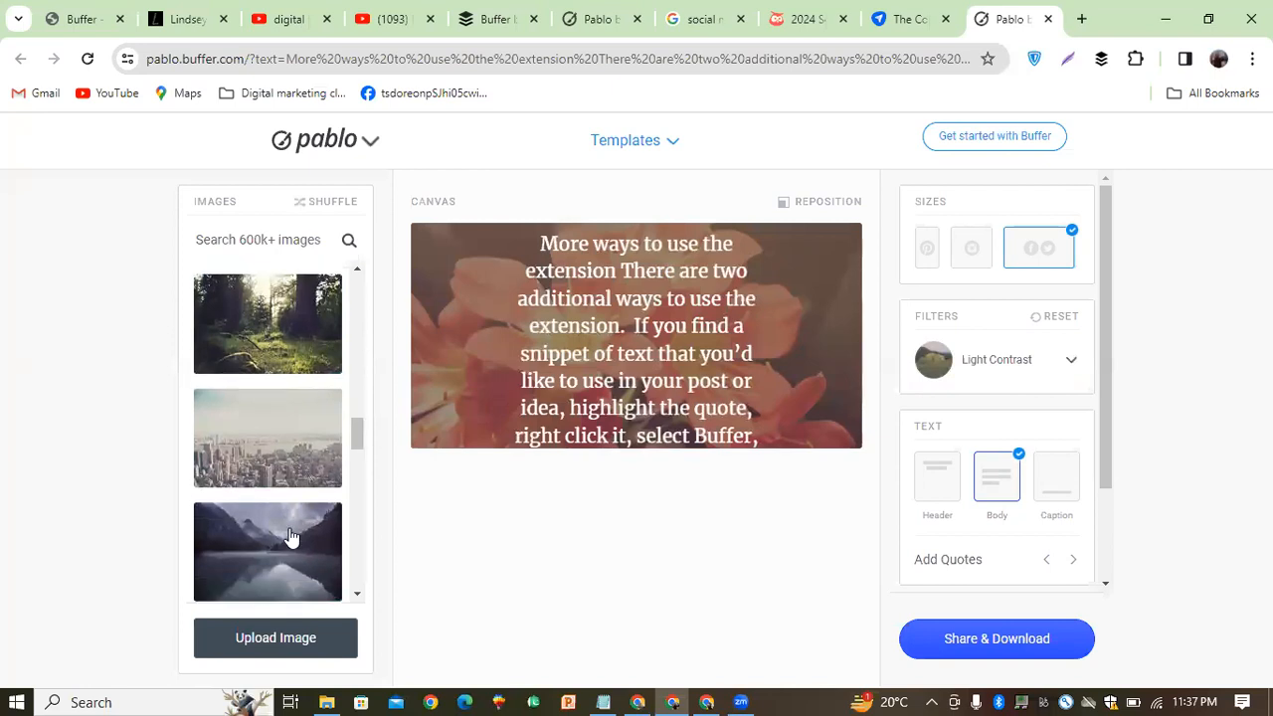
pyautogui.click(287, 461)
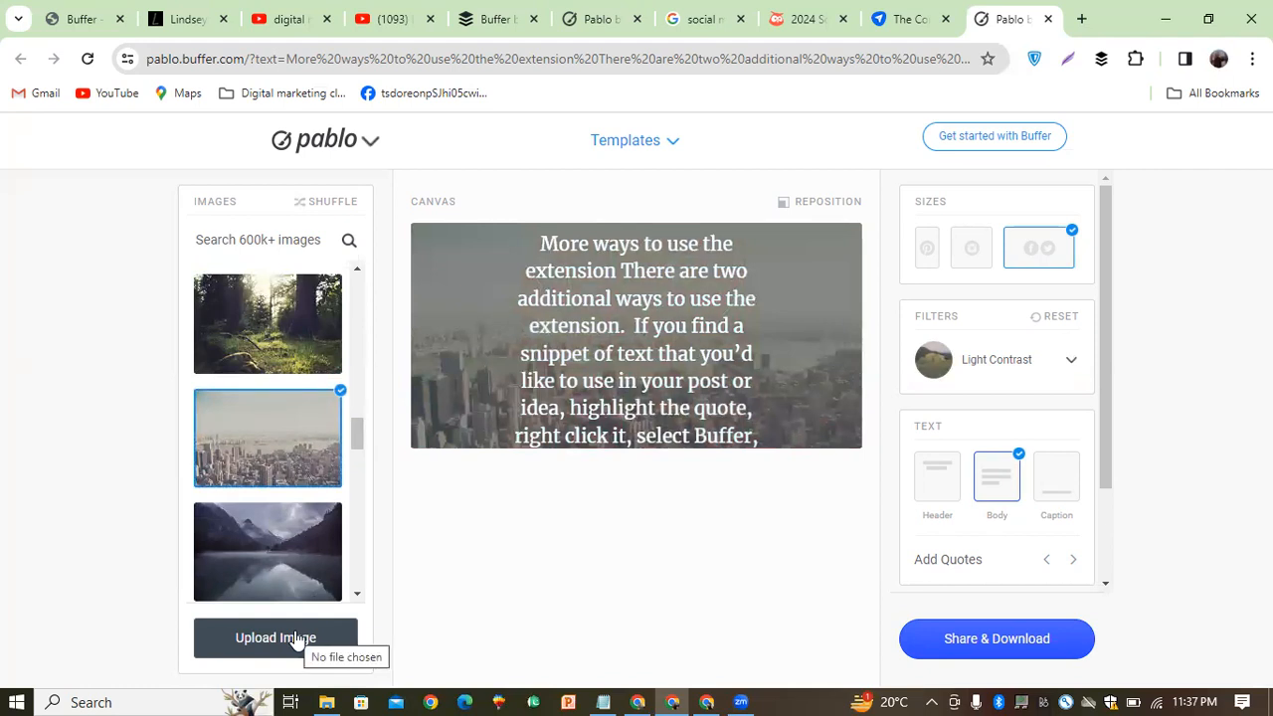
pyautogui.click(613, 59)
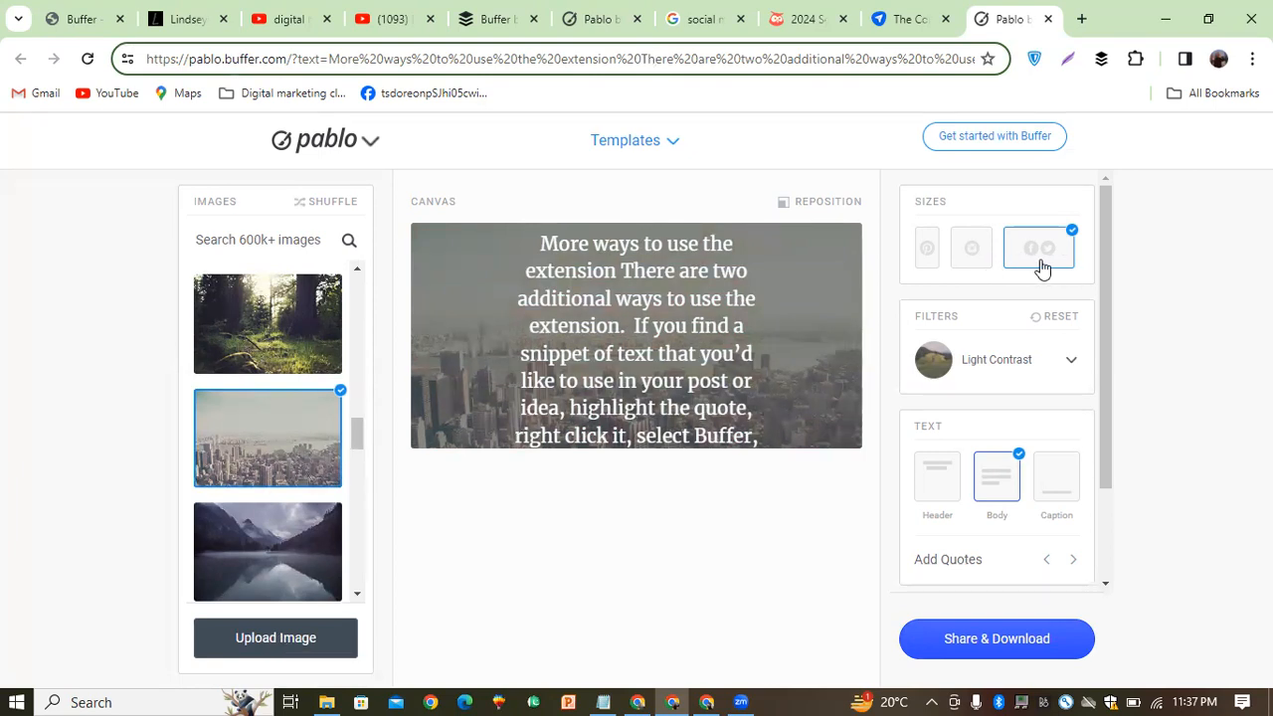
# Step: Try the Pinterest and Instagram canvas sizes and return to the Facebook and Twitter size
pyautogui.click(928, 262)
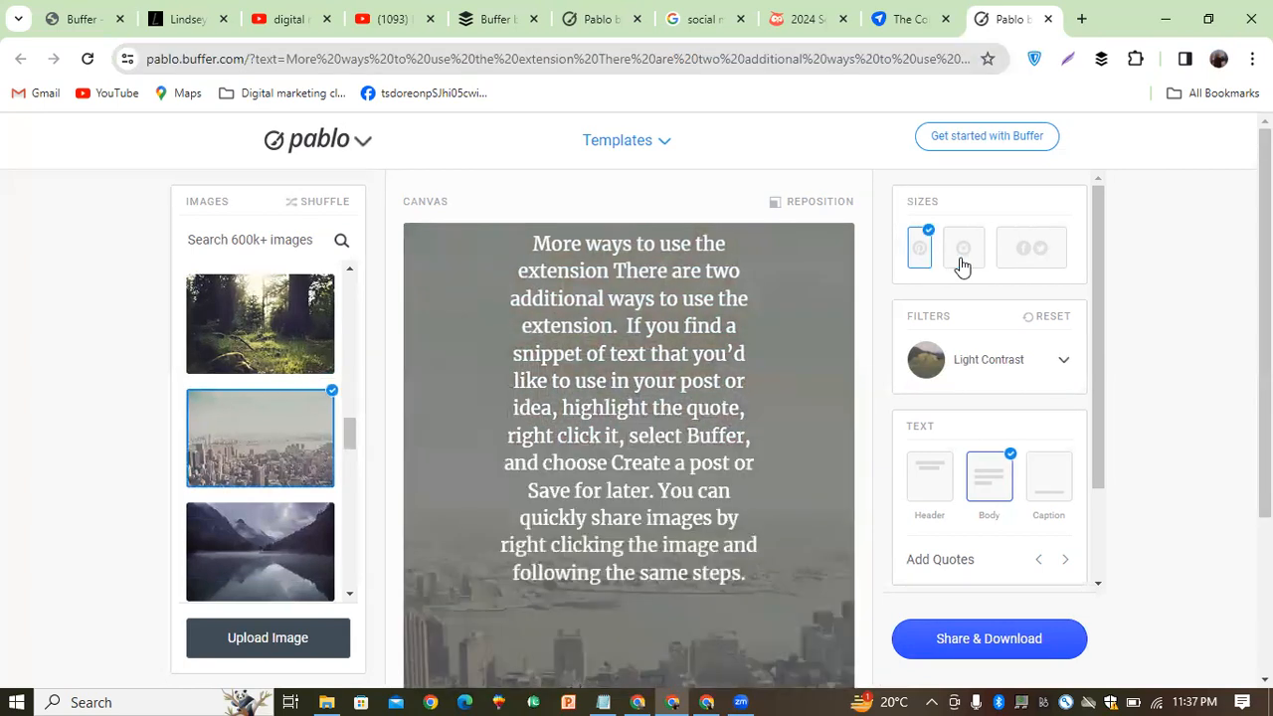
pyautogui.click(963, 263)
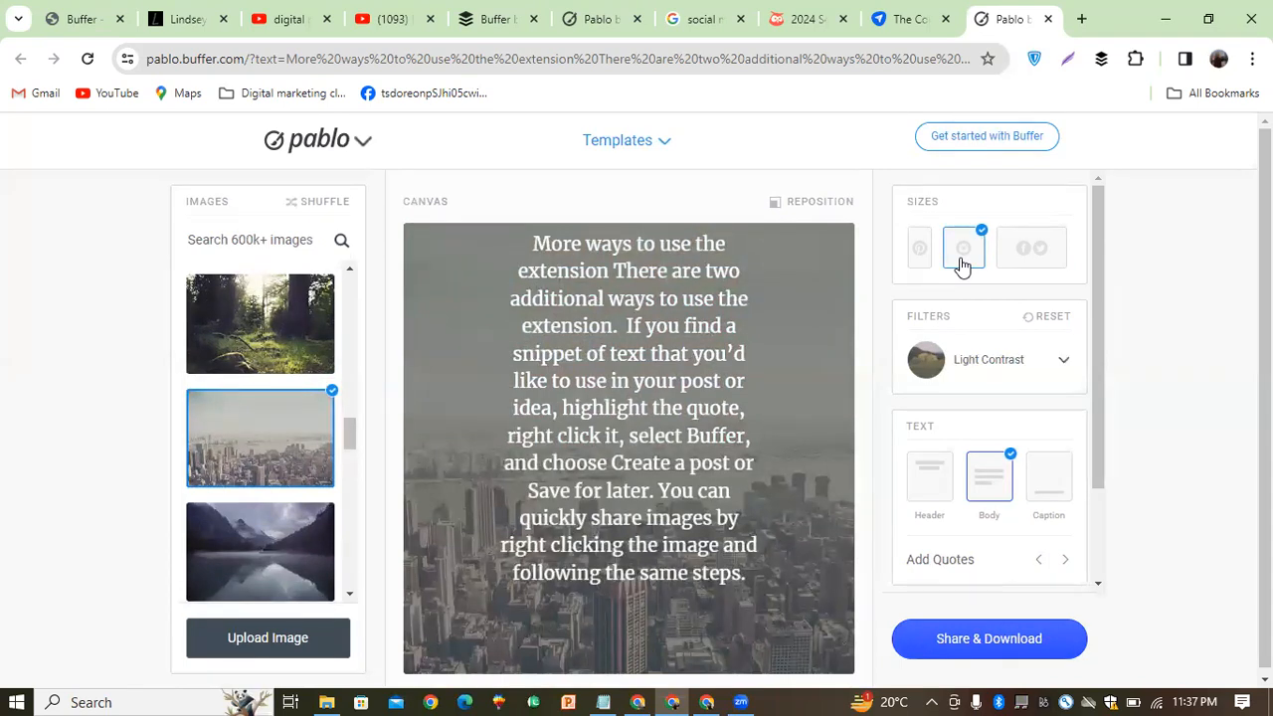
pyautogui.click(1024, 257)
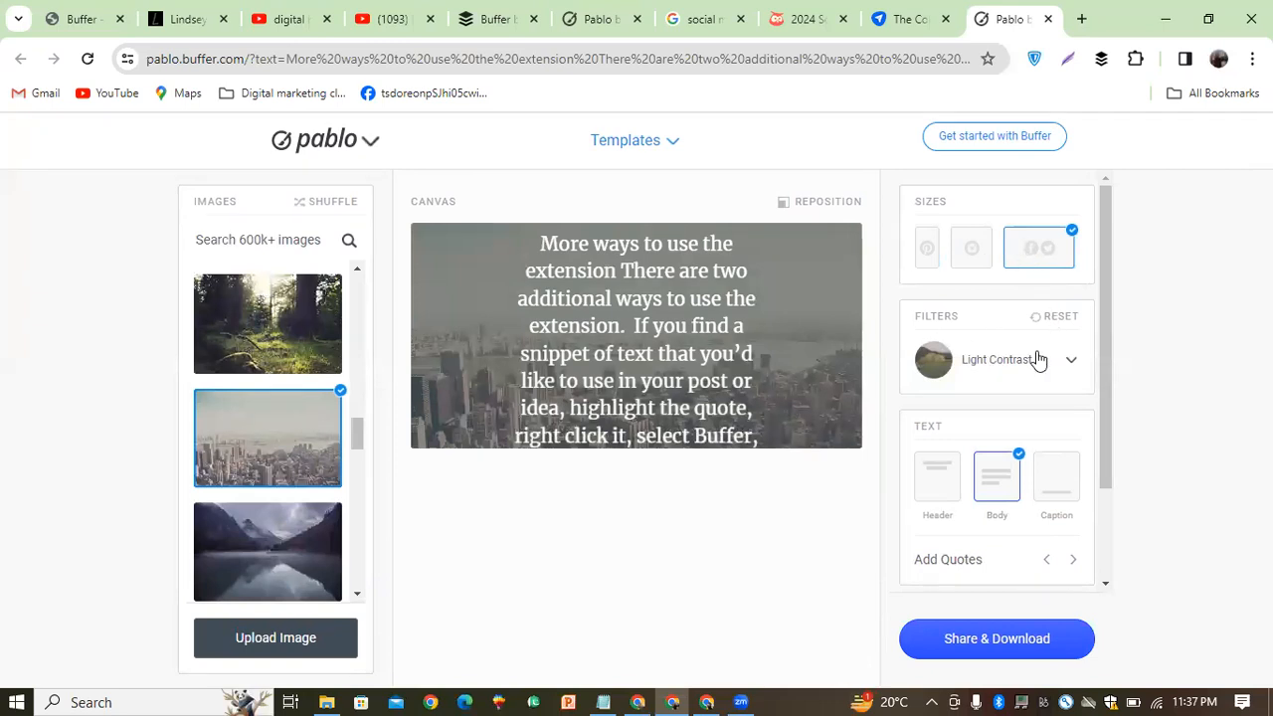
# Step: Try the background image with the filter set to None, and apply the Light Blur filter
pyautogui.click(1071, 368)
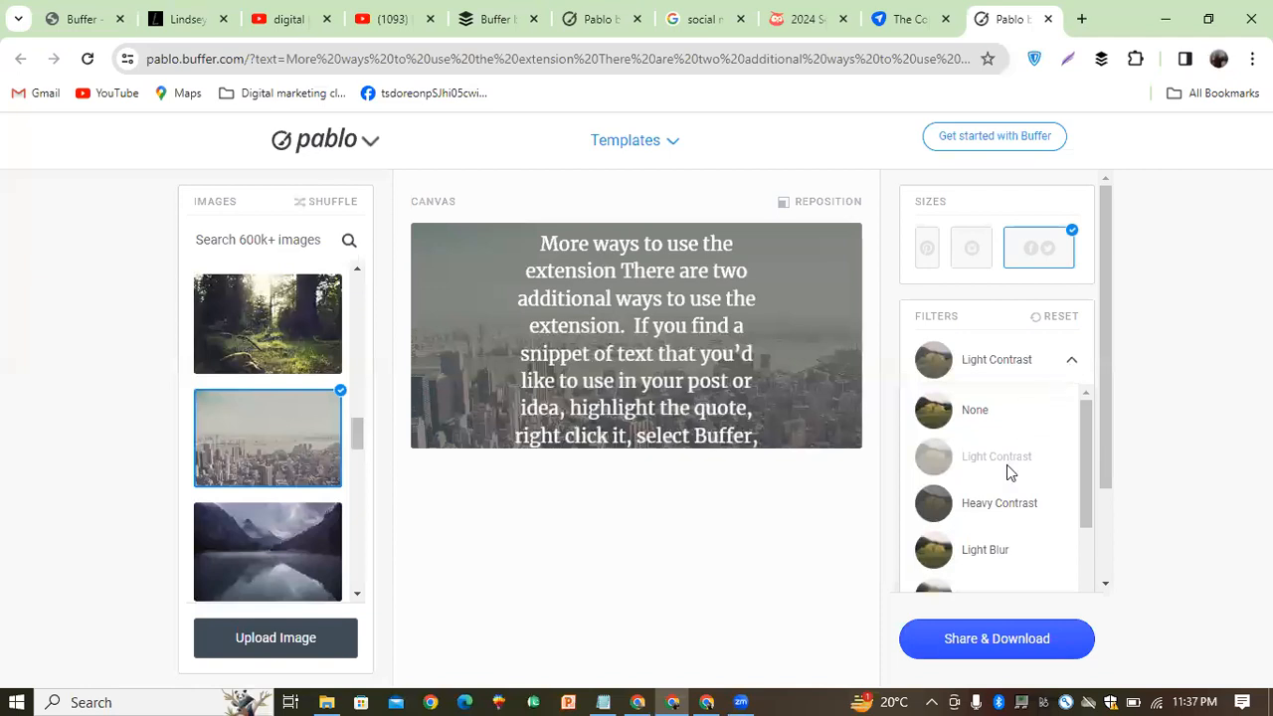
pyautogui.click(984, 424)
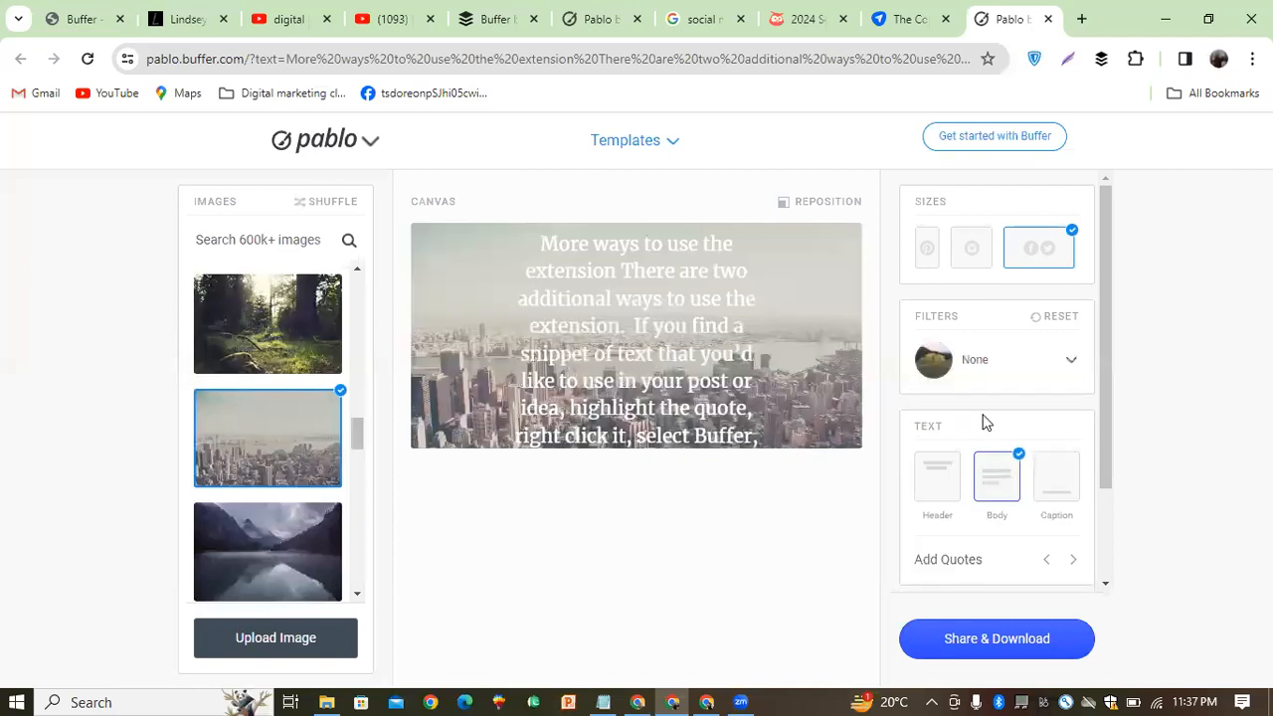
pyautogui.click(1071, 364)
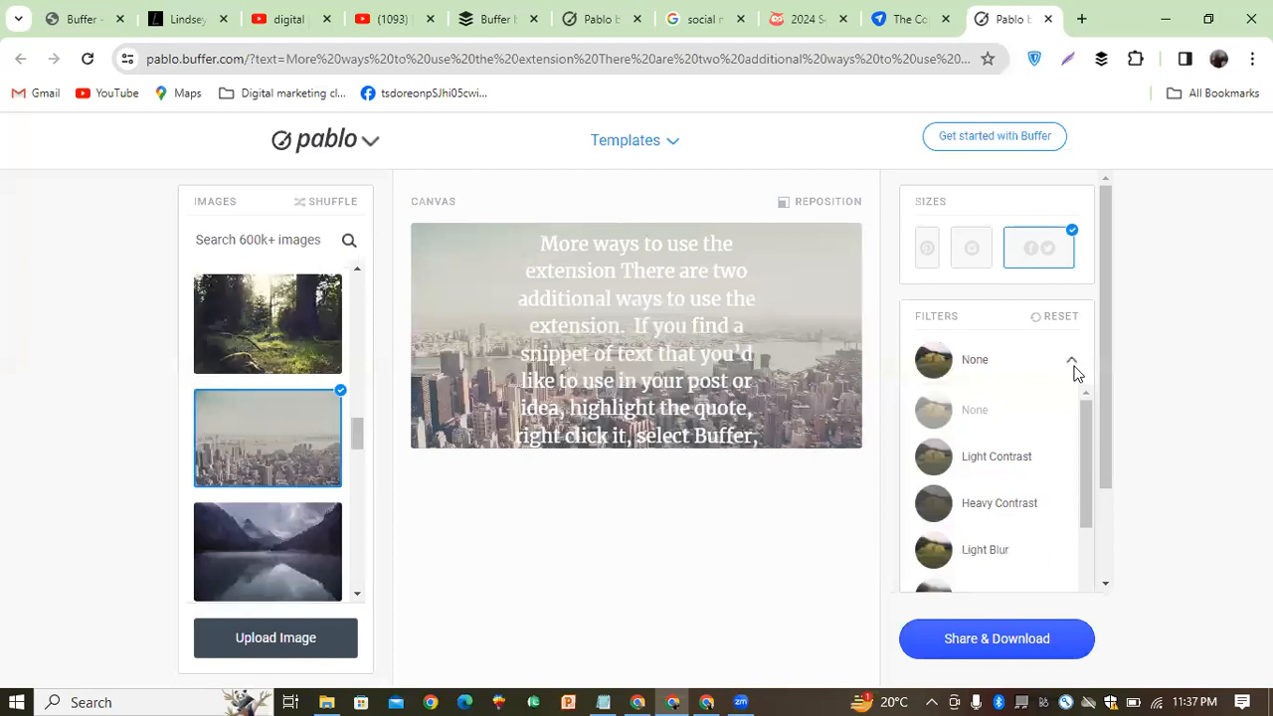
pyautogui.click(1020, 555)
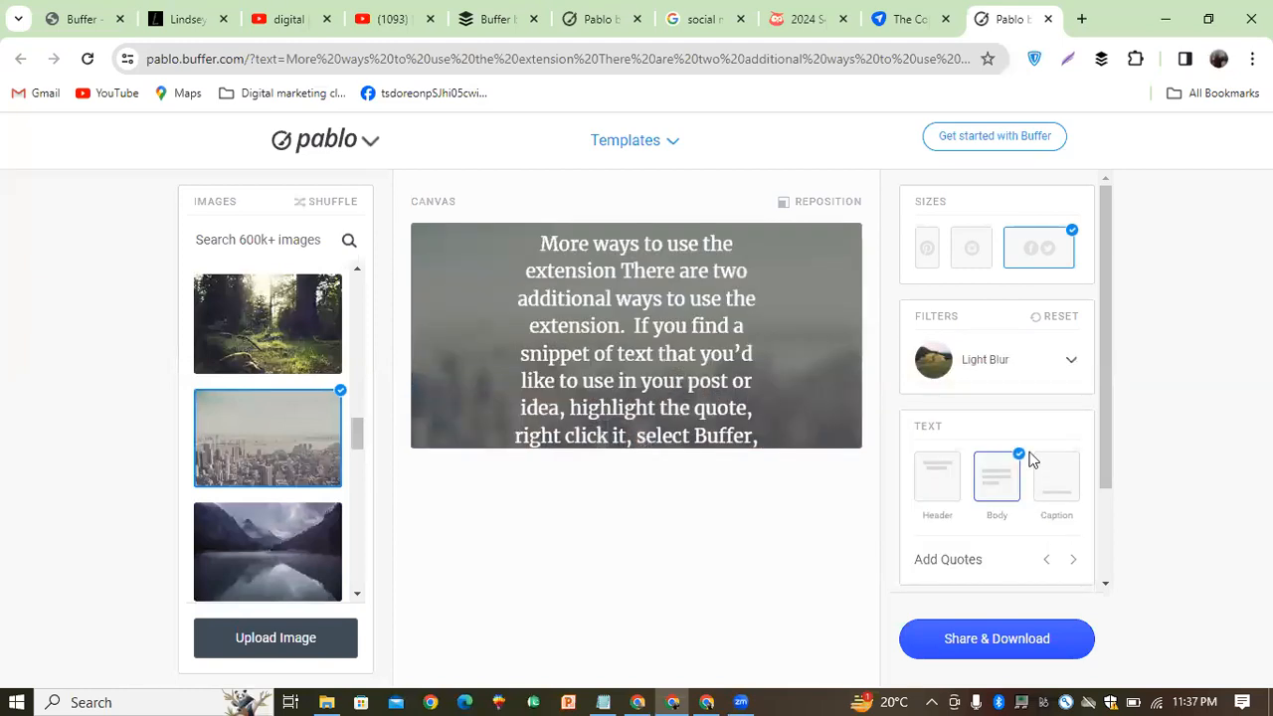
# Step: Add the header text to the canvas, then try the caption text and remove it
pyautogui.click(1072, 364)
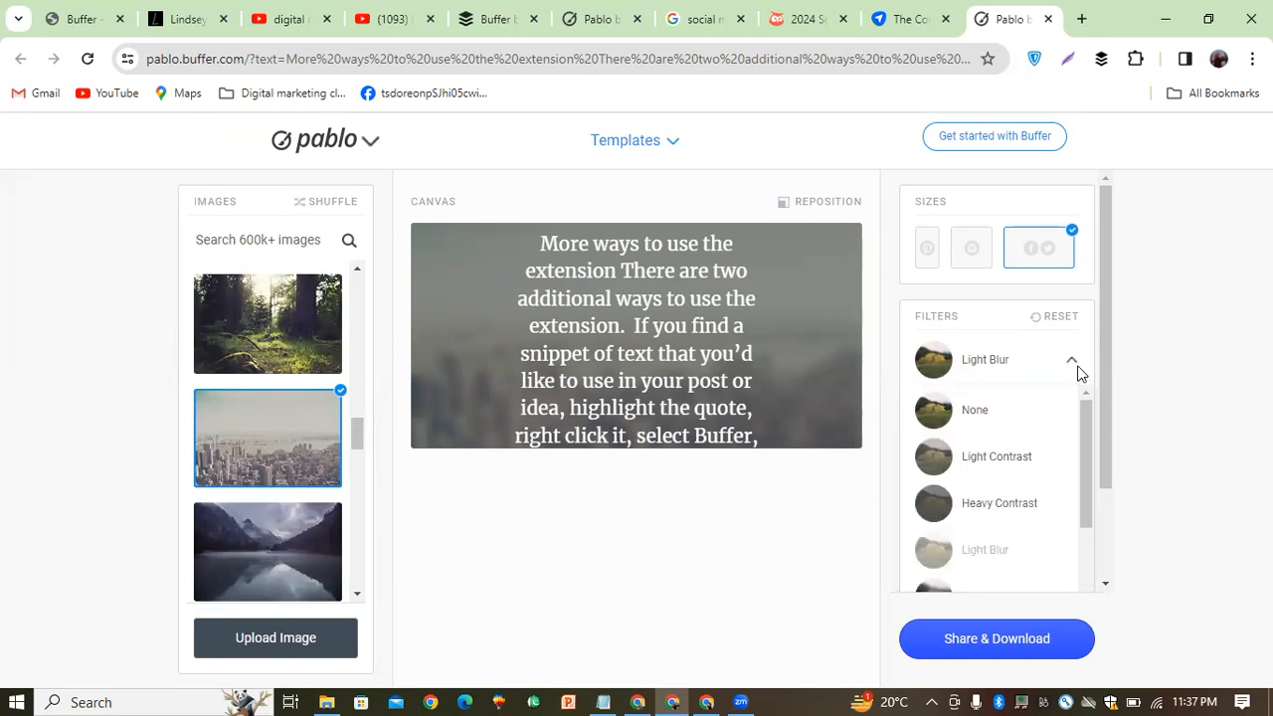
pyautogui.click(1075, 367)
pyautogui.moveTo(1110, 388); pyautogui.dragTo(1102, 412)
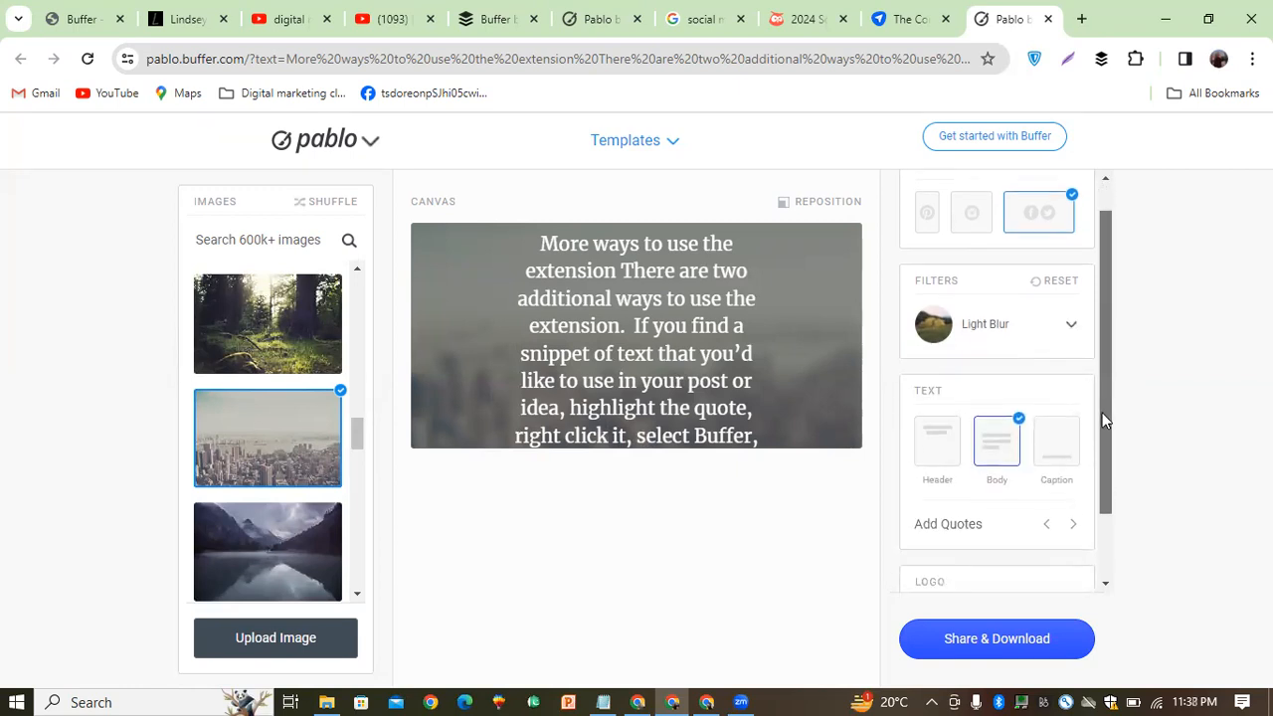
pyautogui.click(937, 448)
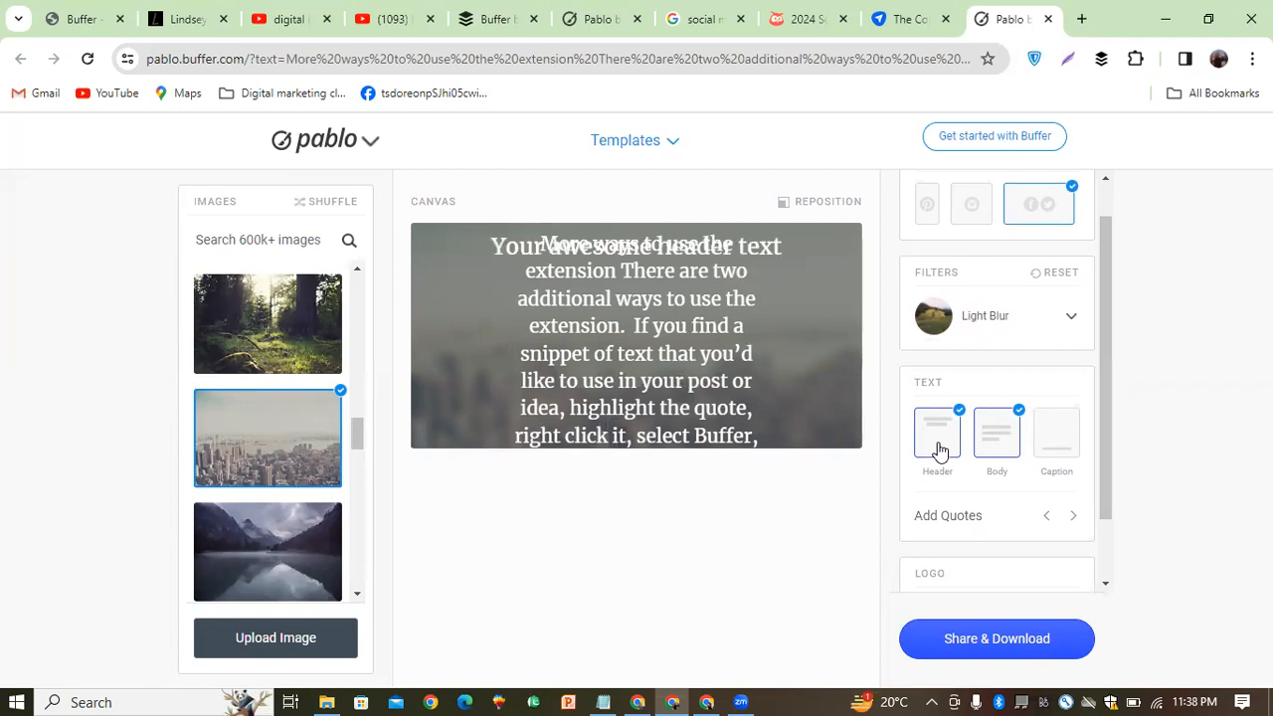
pyautogui.click(1062, 448)
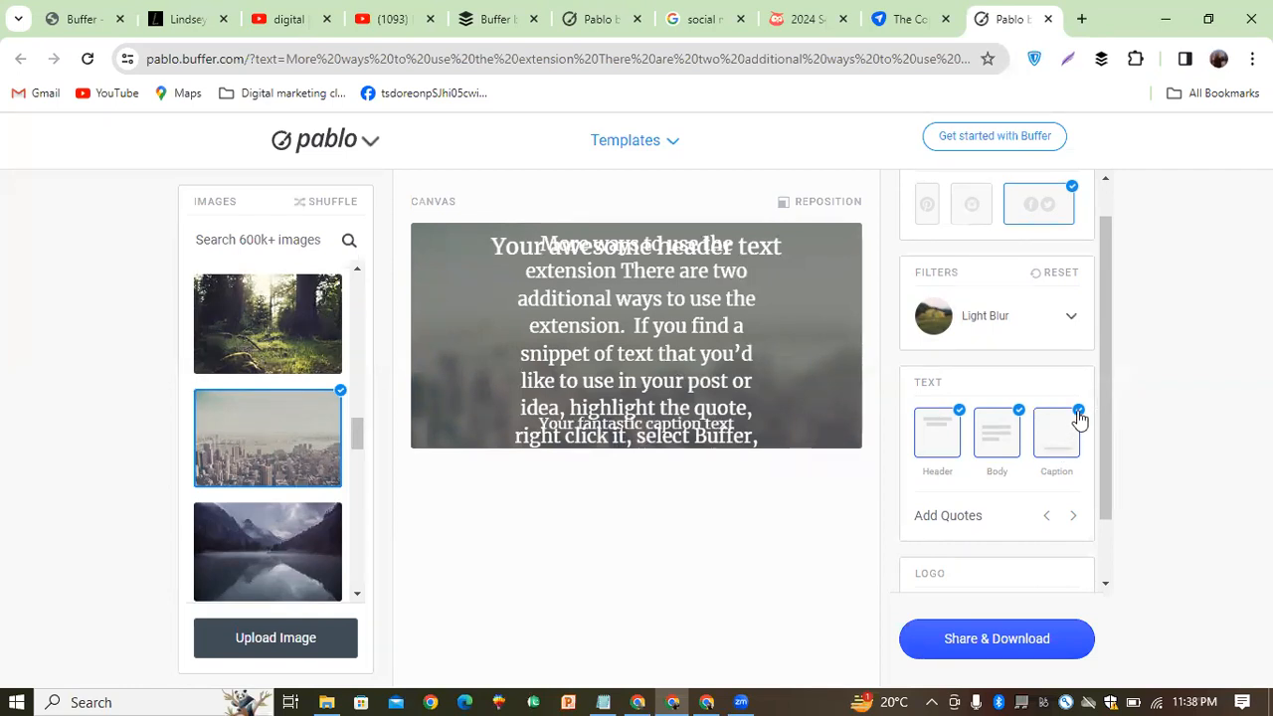
pyautogui.click(1081, 420)
# Step: Try the canvas with only the header text, and turn the body text back on
pyautogui.click(1019, 416)
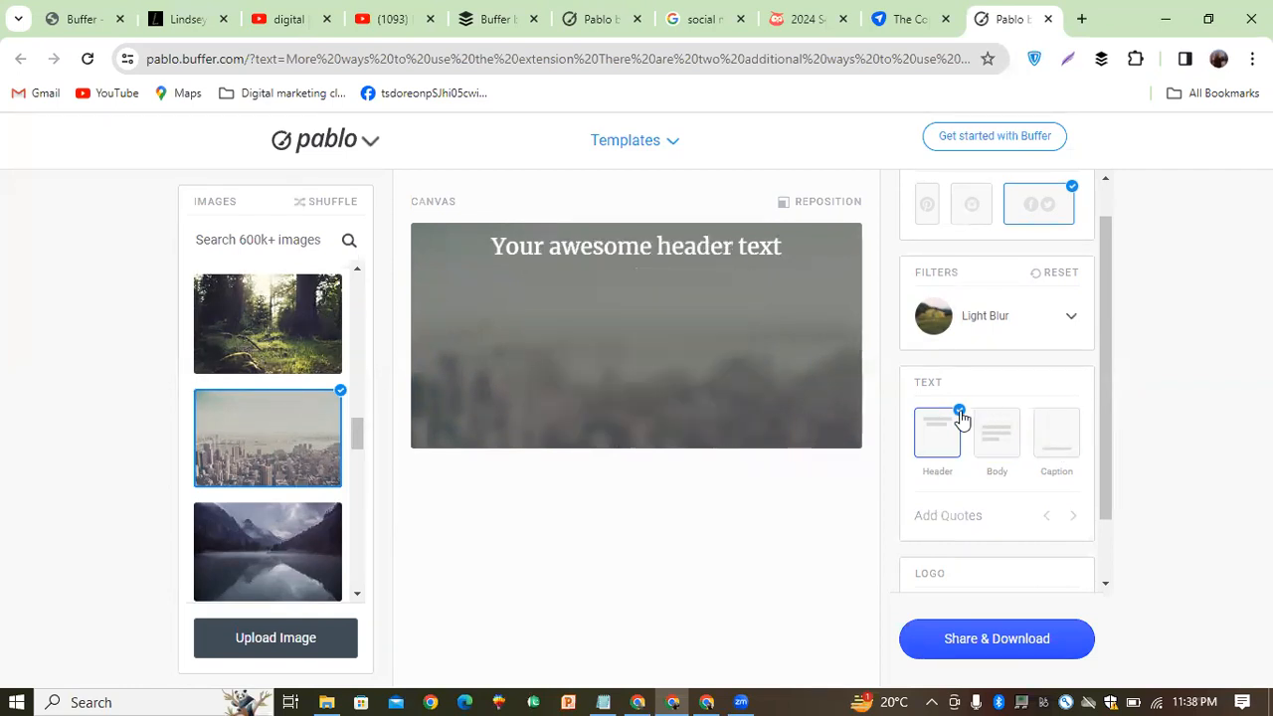
pyautogui.click(957, 418)
pyautogui.click(940, 430)
pyautogui.moveTo(1109, 507); pyautogui.dragTo(1024, 567)
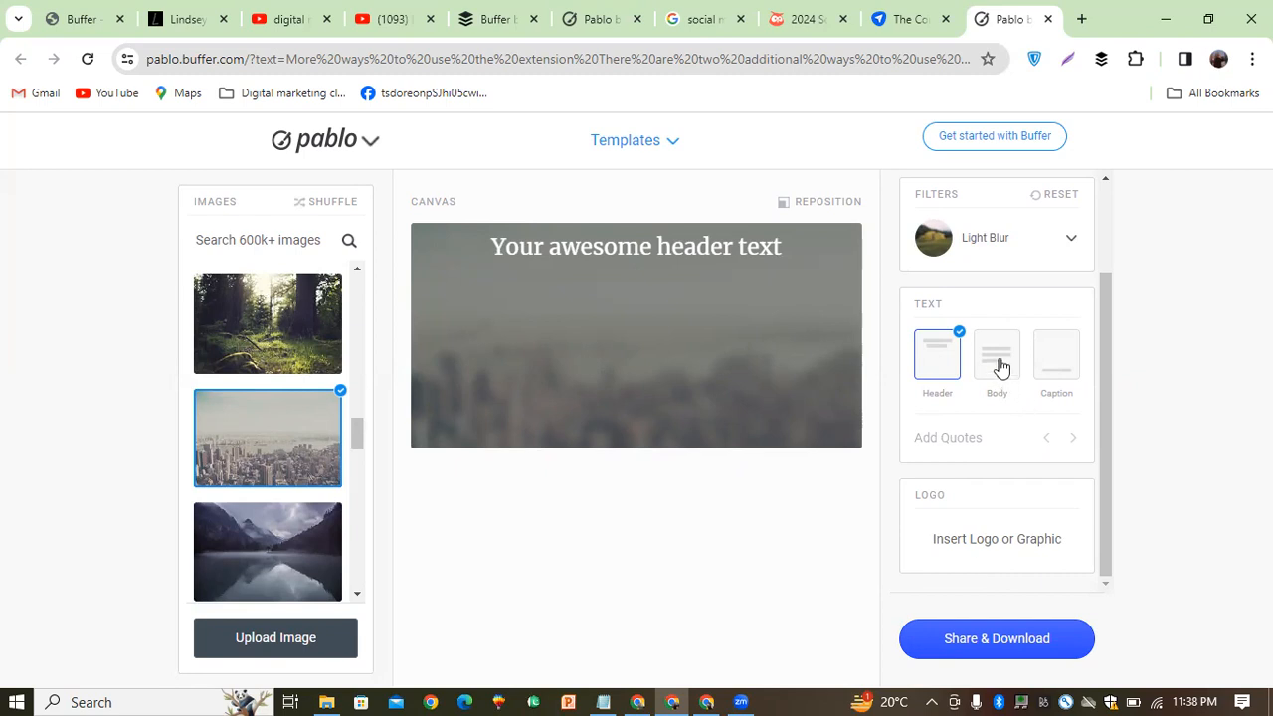
pyautogui.click(758, 248)
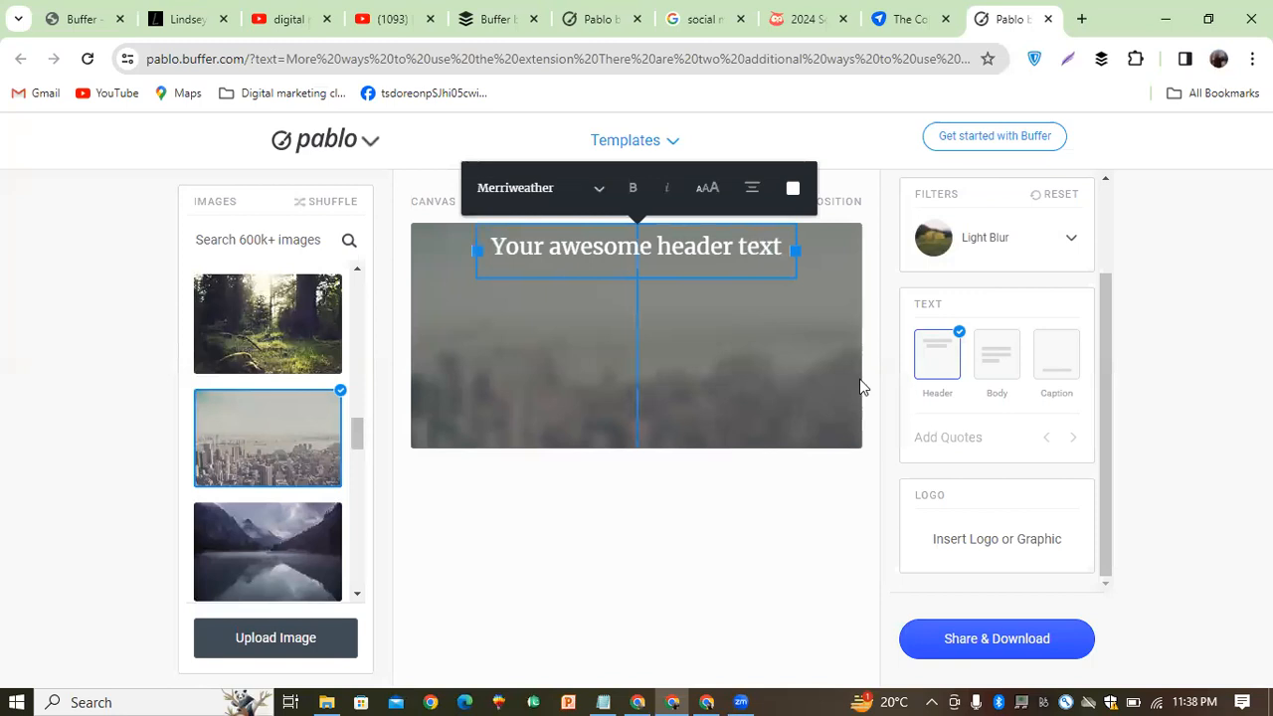
pyautogui.click(941, 450)
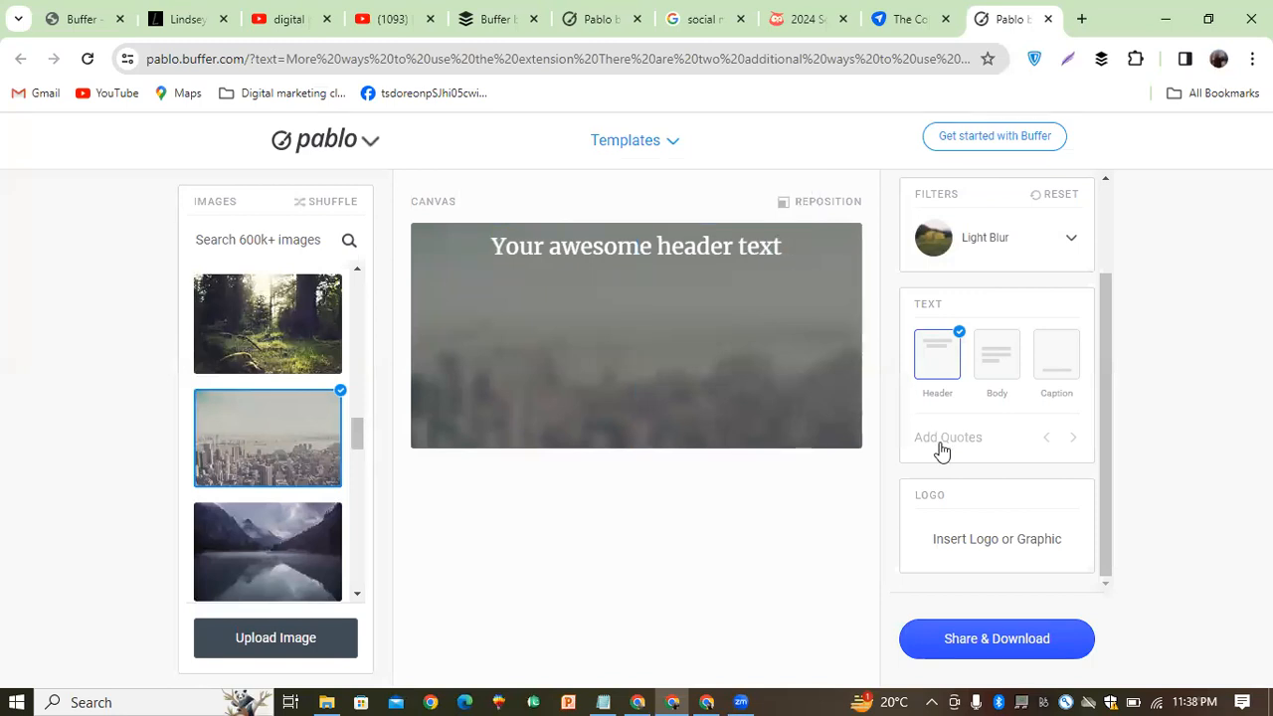
pyautogui.click(998, 378)
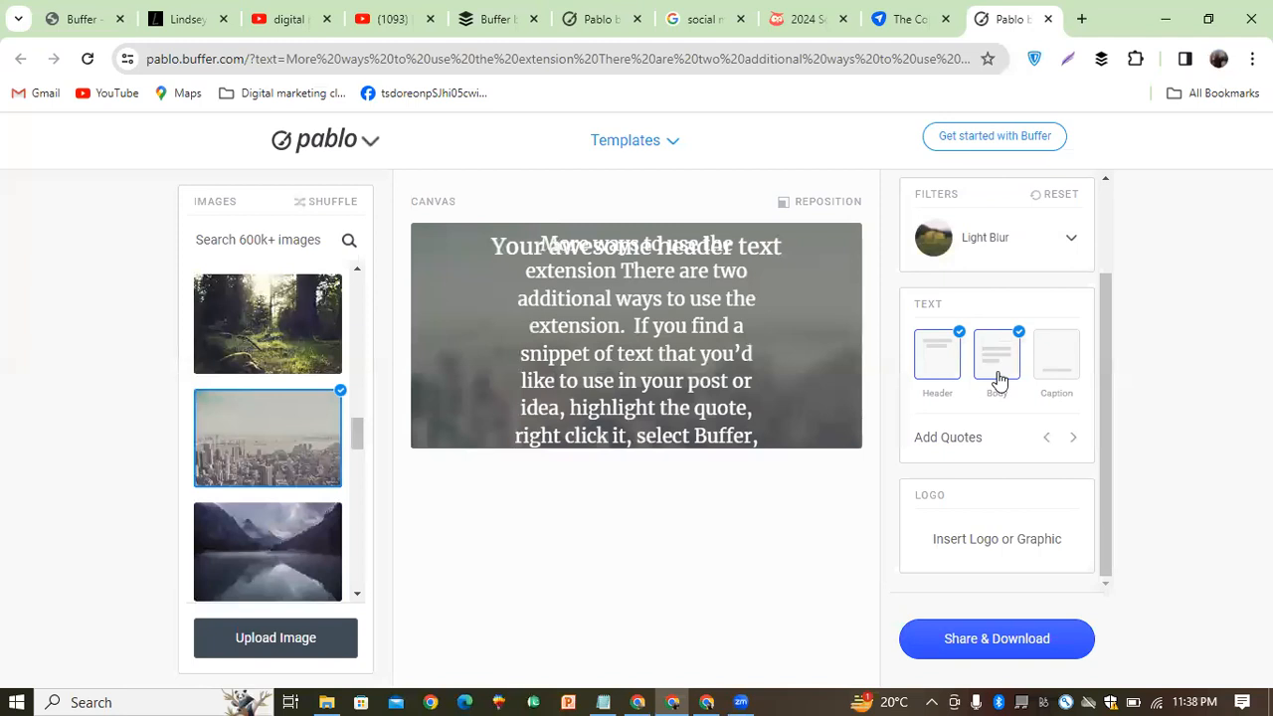
pyautogui.scroll(1, 1108, 460)
pyautogui.scroll(-1, 1111, 477)
# Step: Switch to the other Chrome window and review the Onlypult dashboard, the Tailwind home page and the Hootsuite plan selection page
pyautogui.click(638, 697)
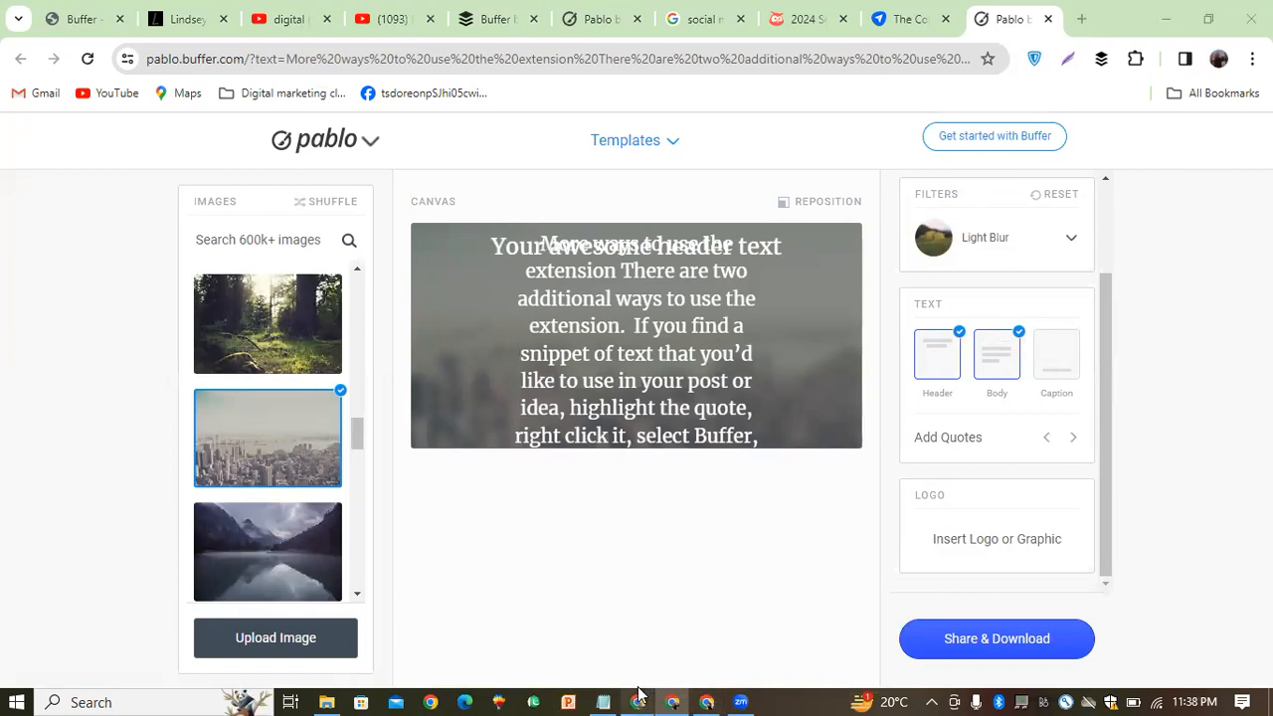
pyautogui.click(697, 19)
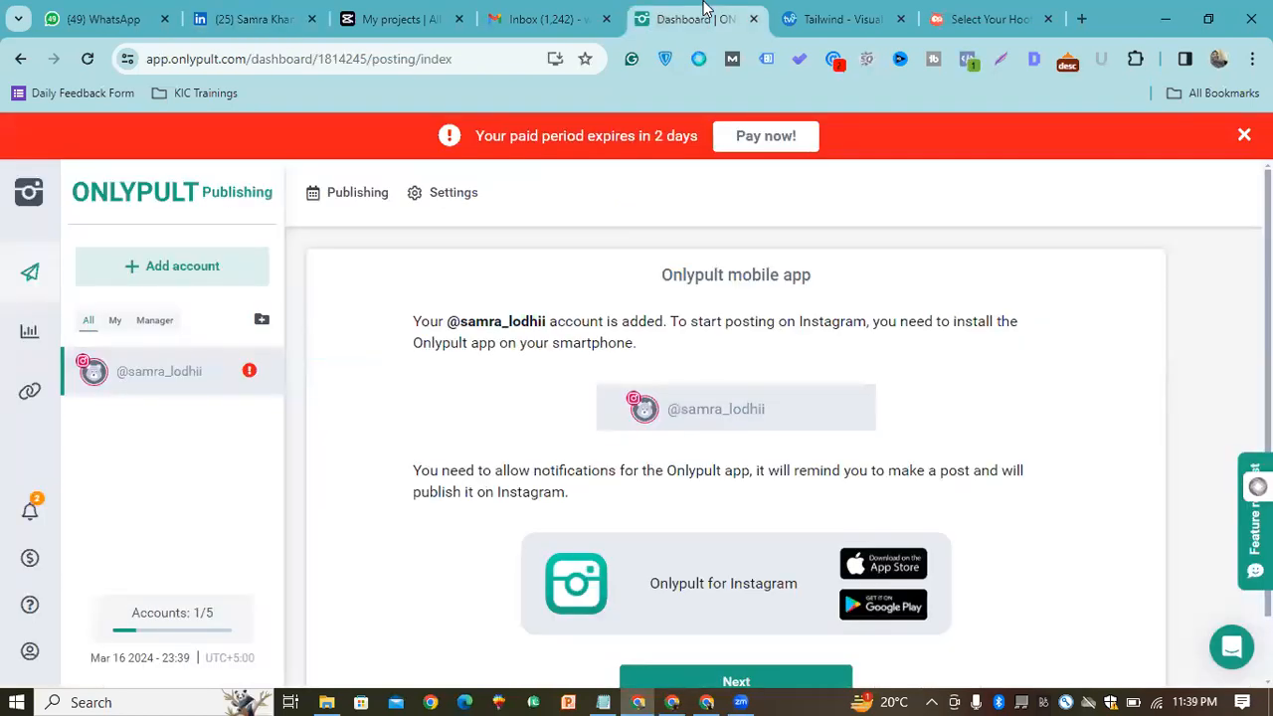
pyautogui.click(654, 63)
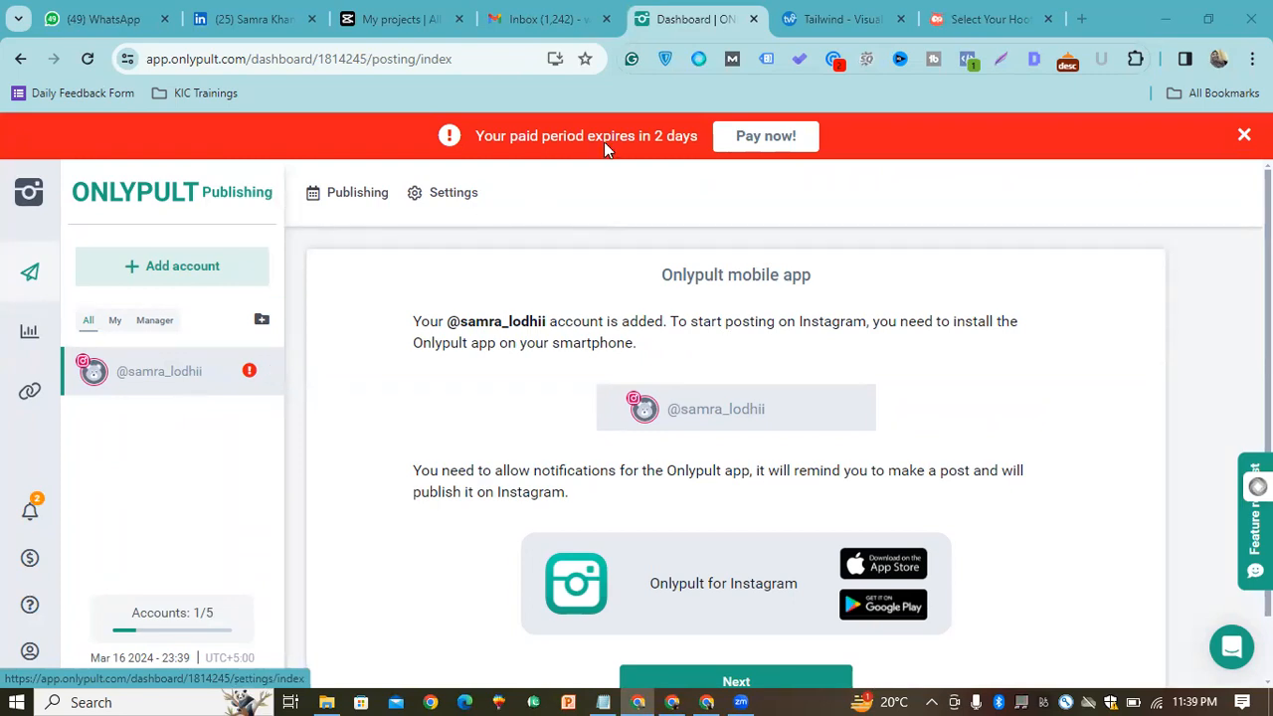
pyautogui.click(833, 16)
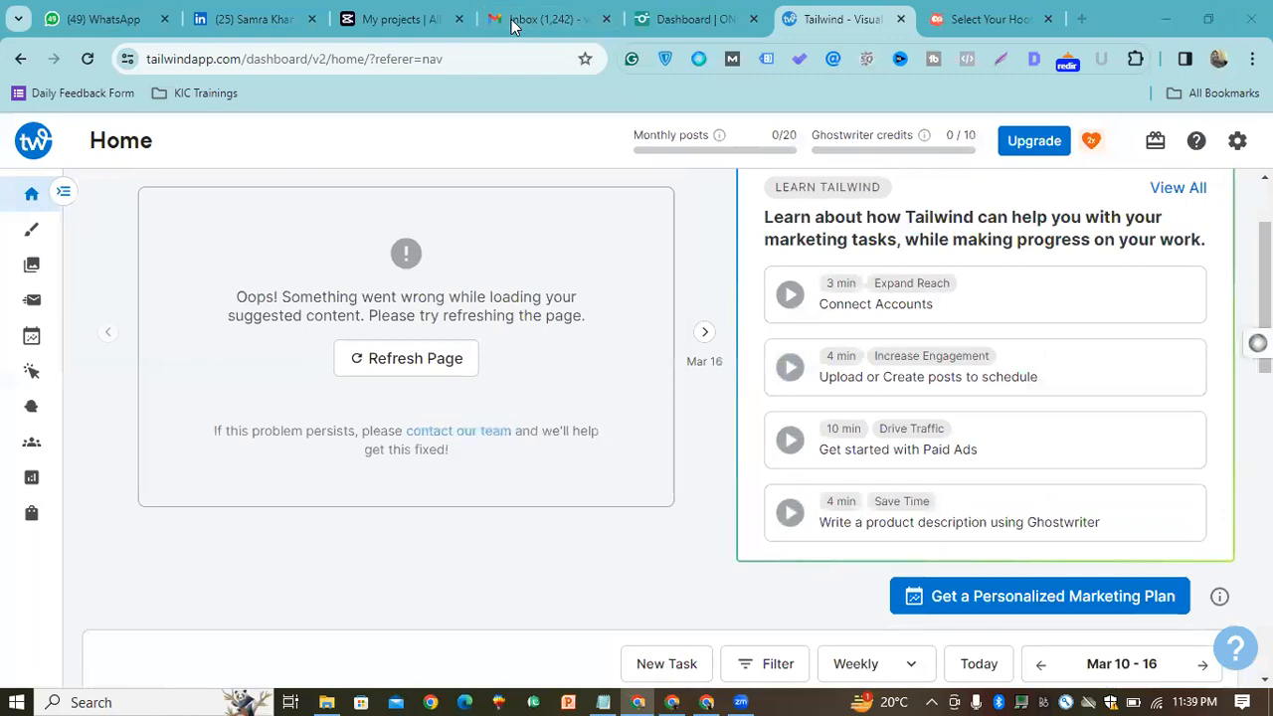
pyautogui.click(672, 19)
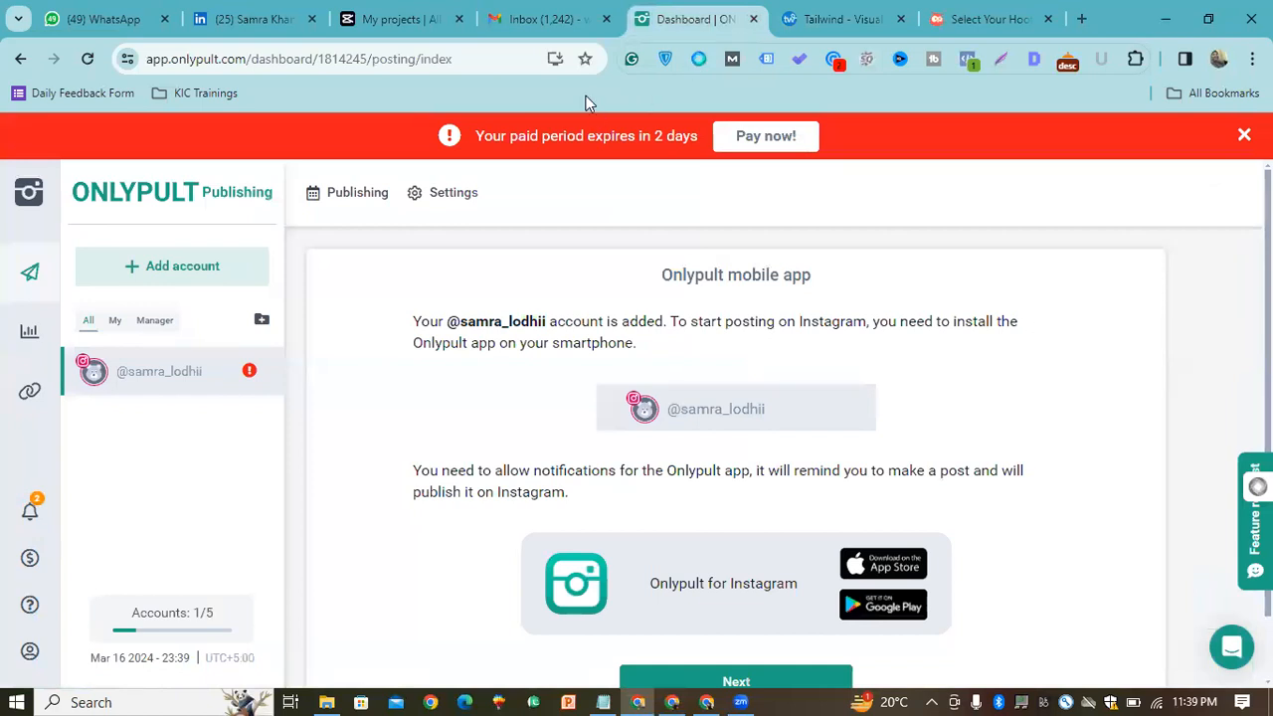
pyautogui.click(858, 10)
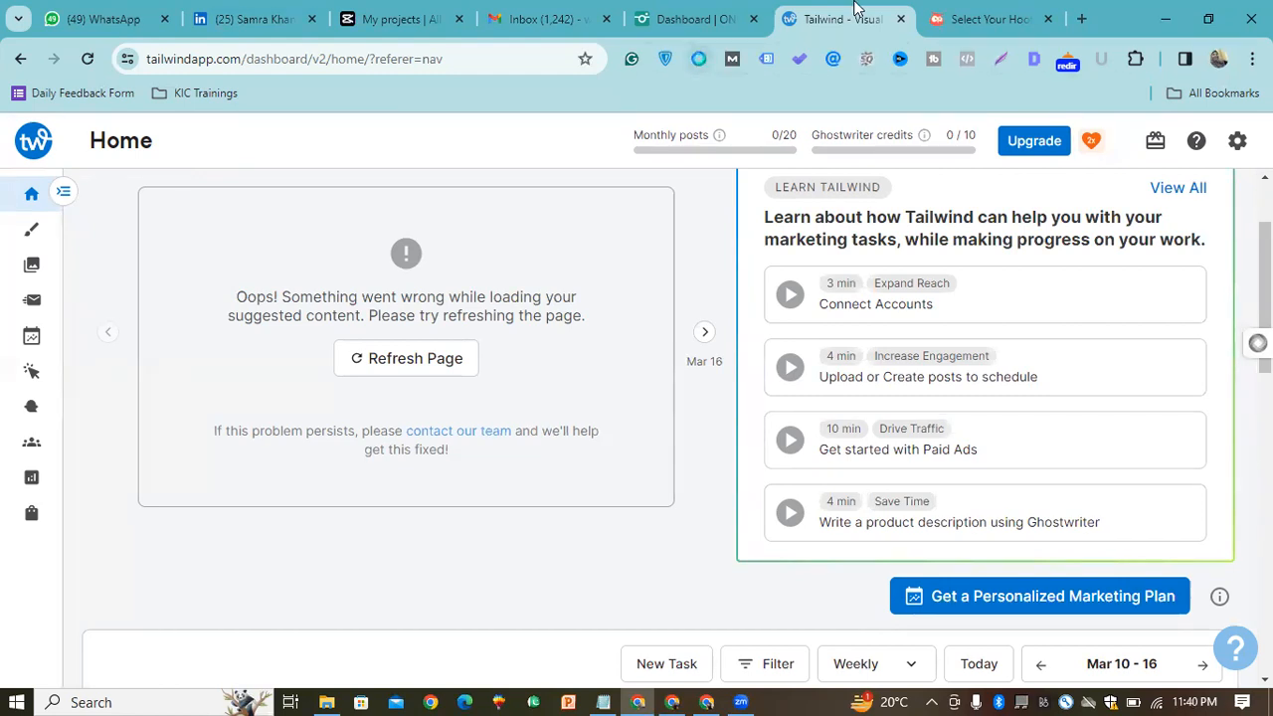
pyautogui.click(970, 10)
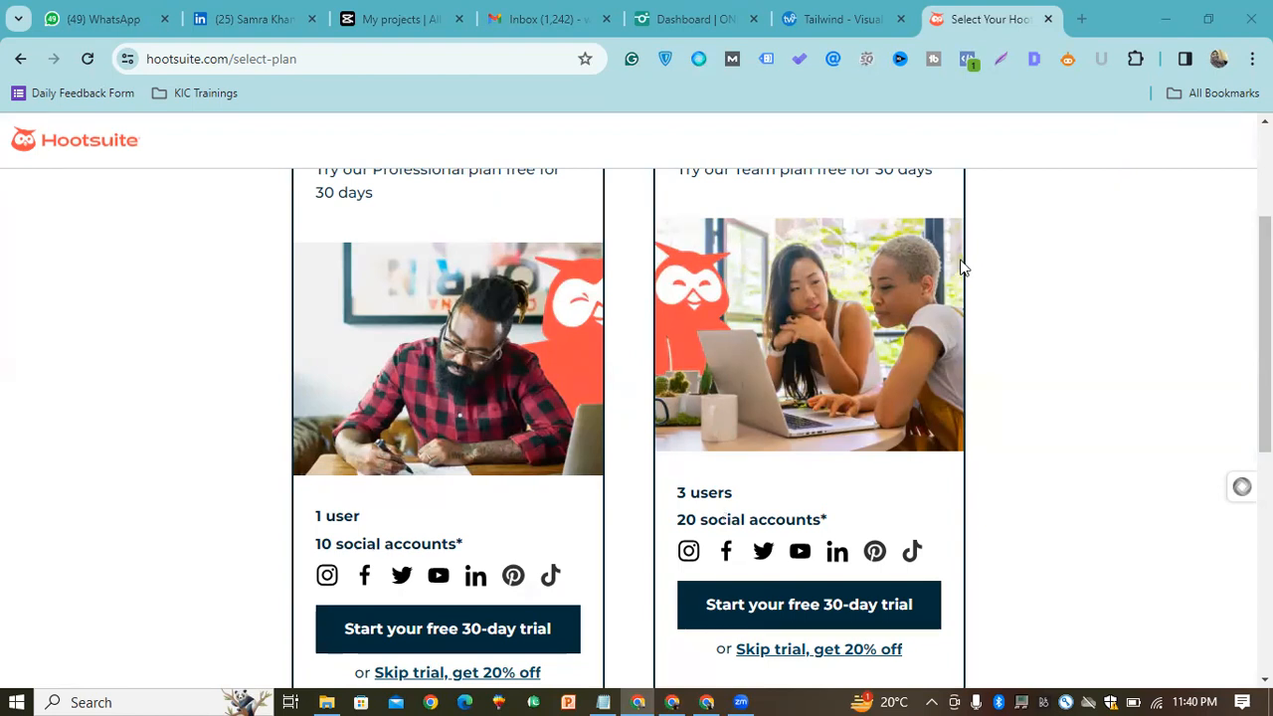
# Step: Return to the Chrome window with Pablo, view the cheat sheet search results and the Hootsuite image sizes article, and dismiss its trial offer
pyautogui.click(676, 695)
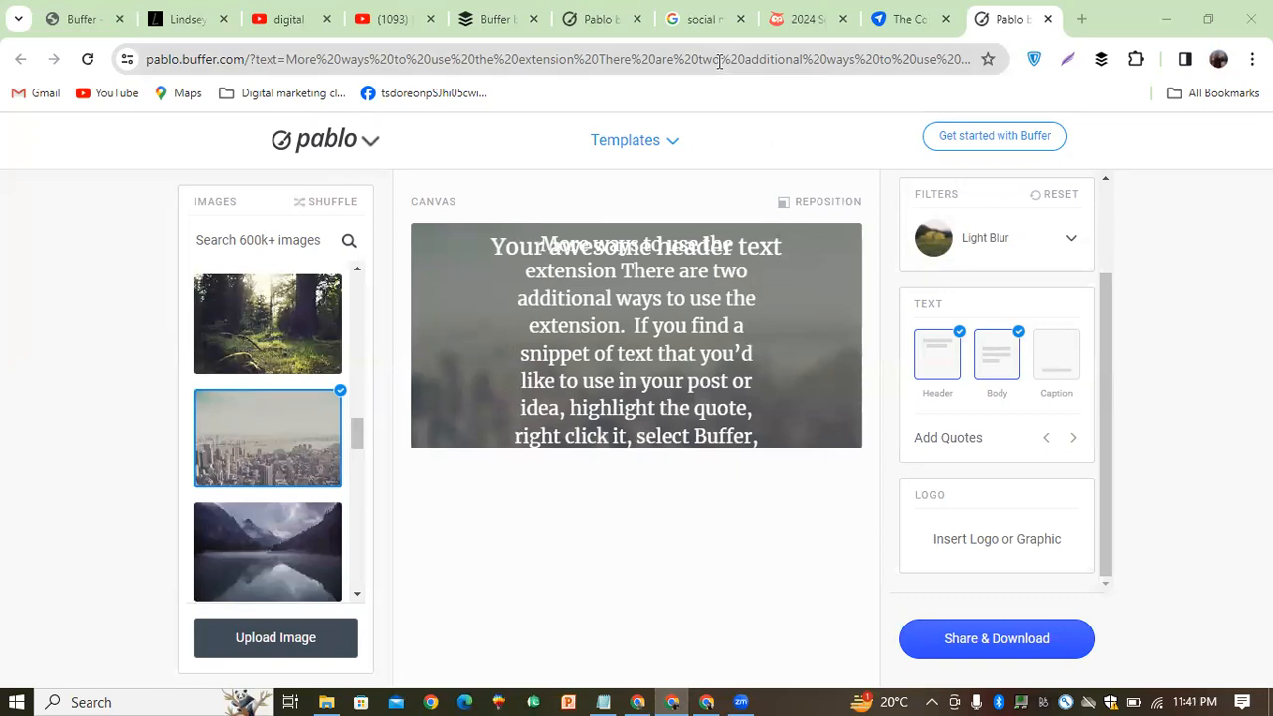
pyautogui.click(702, 19)
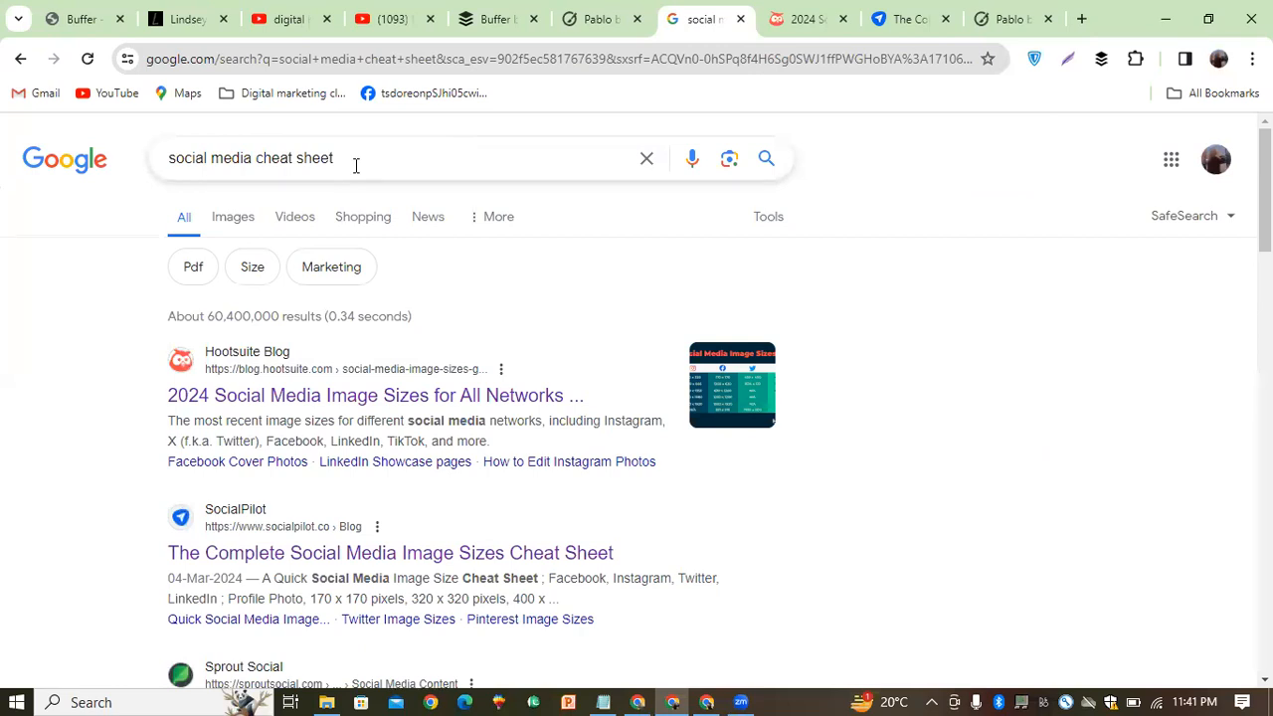
pyautogui.click(805, 12)
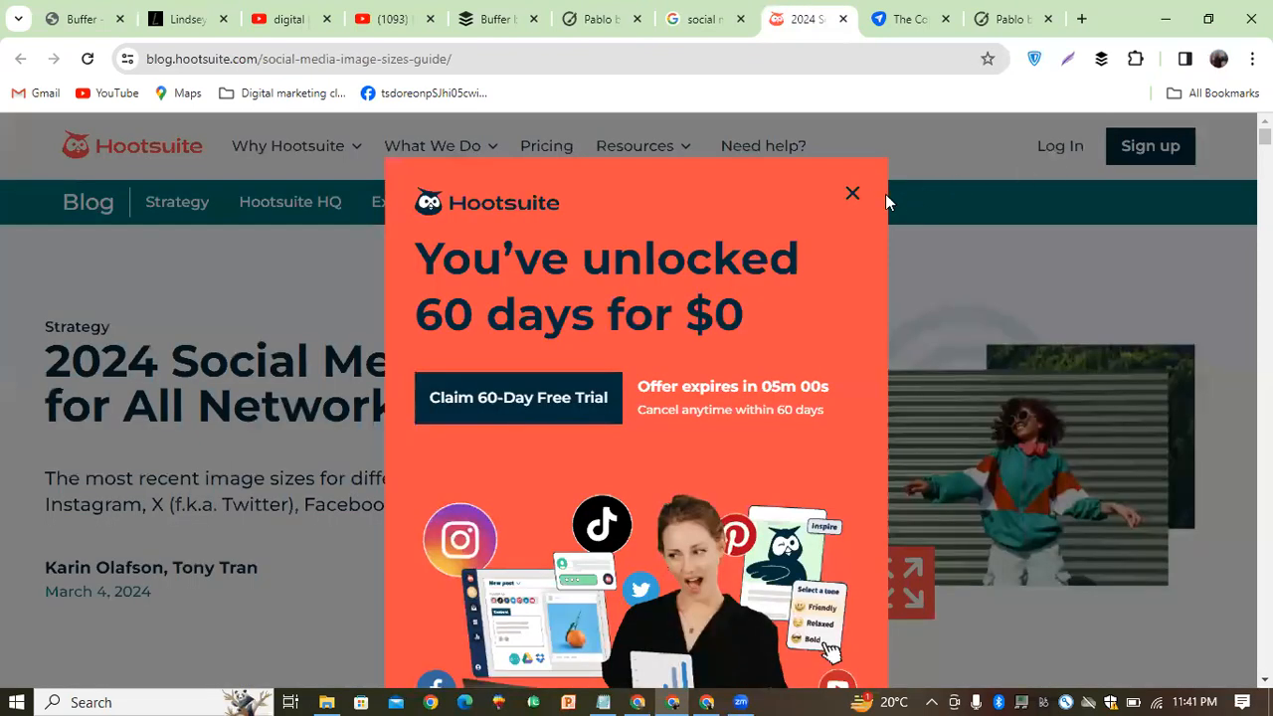
pyautogui.click(853, 196)
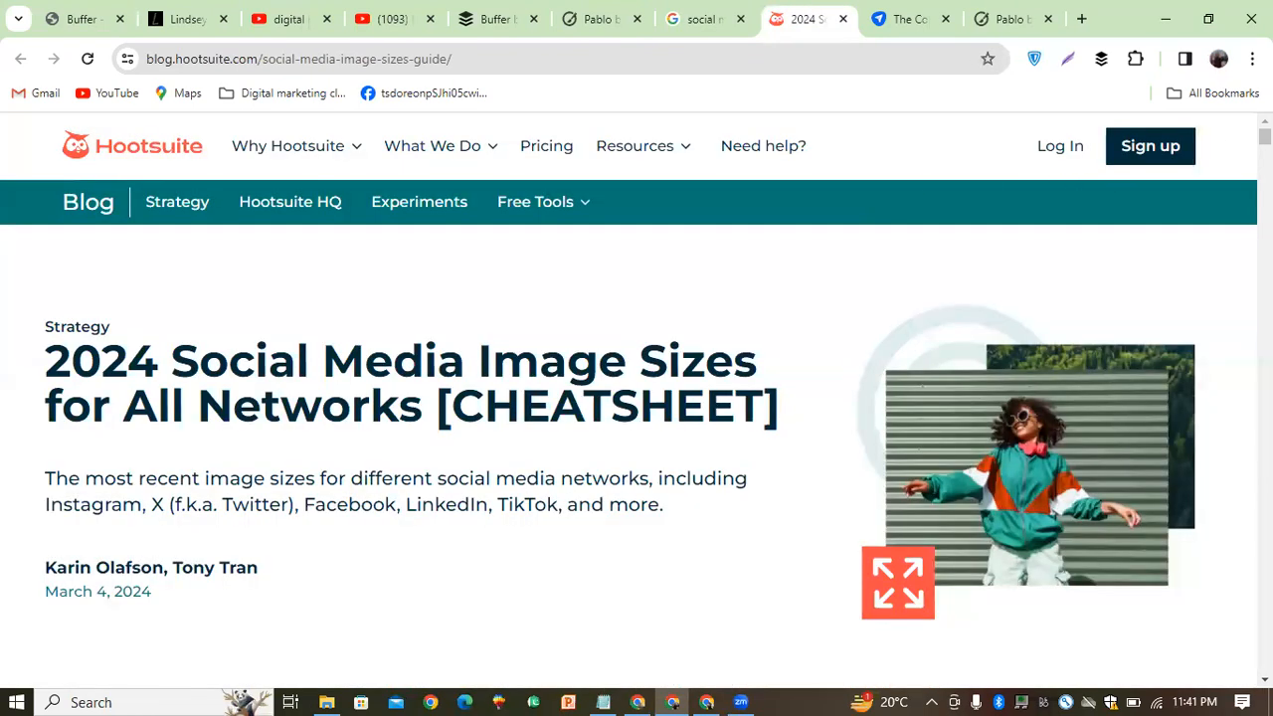
# Step: Examine the Hootsuite article's contents list, the quick social media image sizes chart and the basic Instagram sizes
pyautogui.scroll(-2, 629, 407)
pyautogui.scroll(-5, 629, 407)
pyautogui.scroll(4, 629, 406)
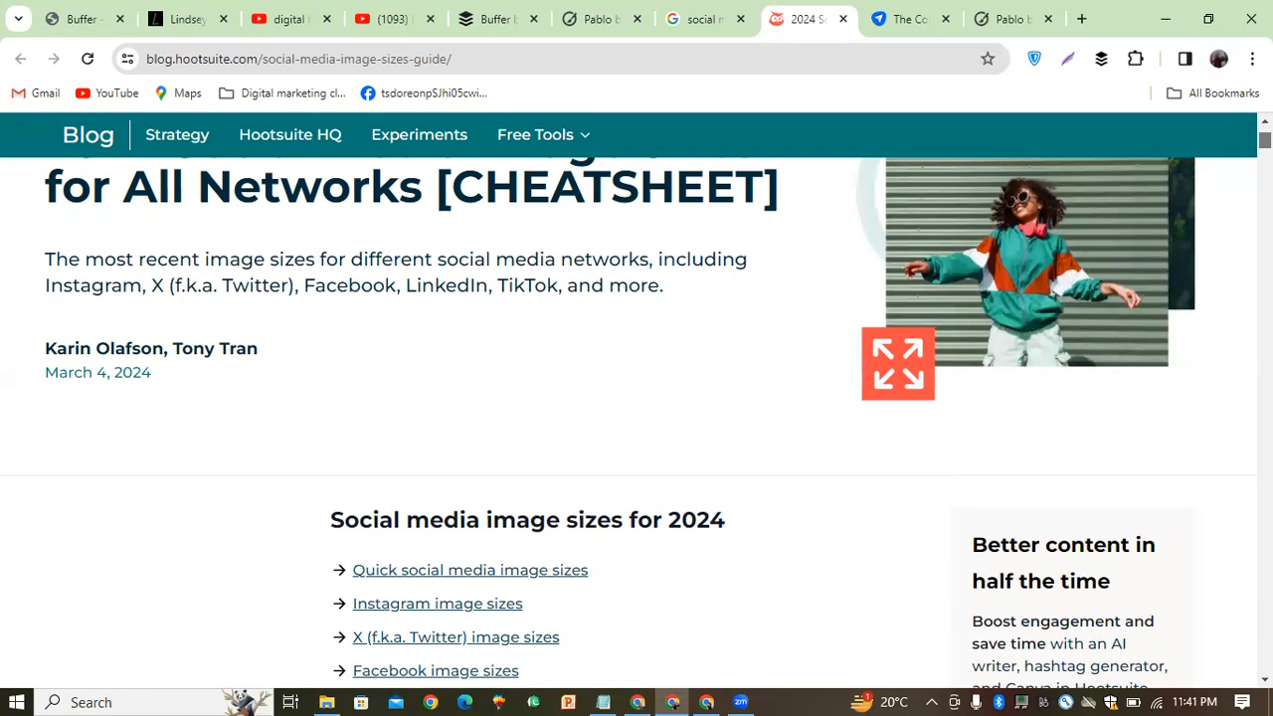
pyautogui.scroll(-4, 629, 407)
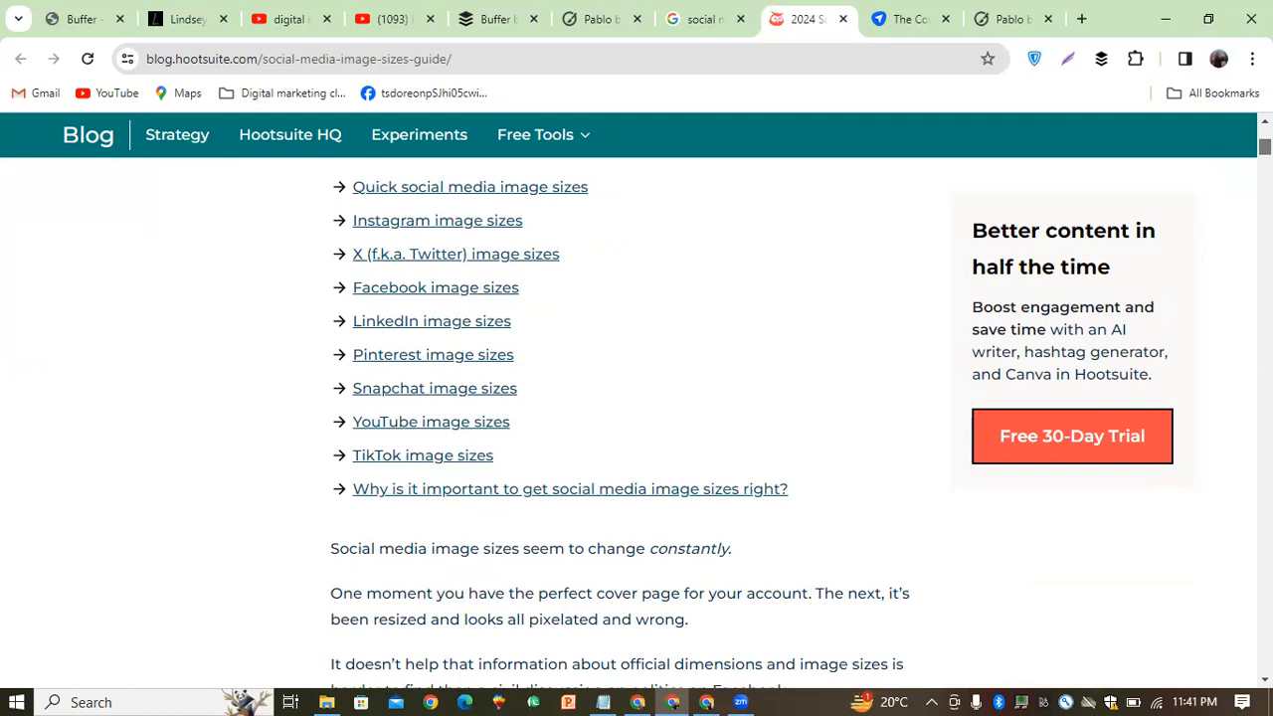
pyautogui.scroll(-12, 629, 418)
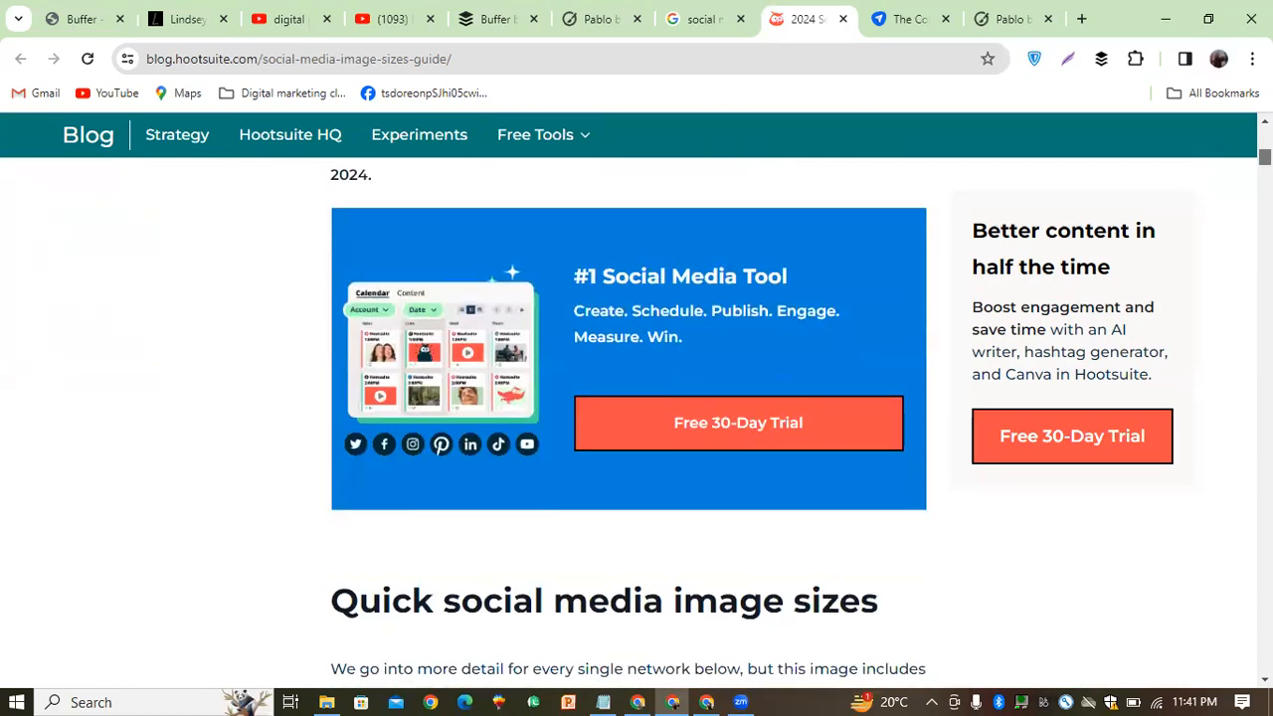
pyautogui.scroll(5, 628, 418)
pyautogui.scroll(-3, 628, 418)
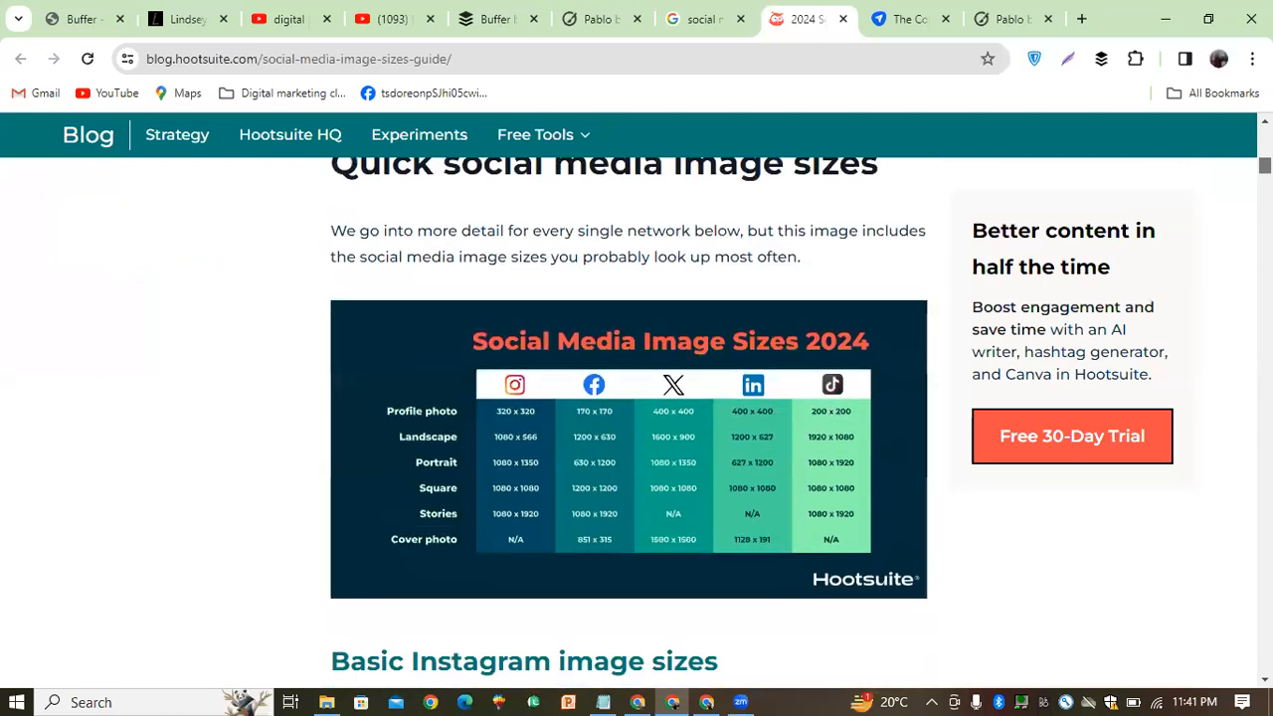
pyautogui.scroll(-5, 629, 418)
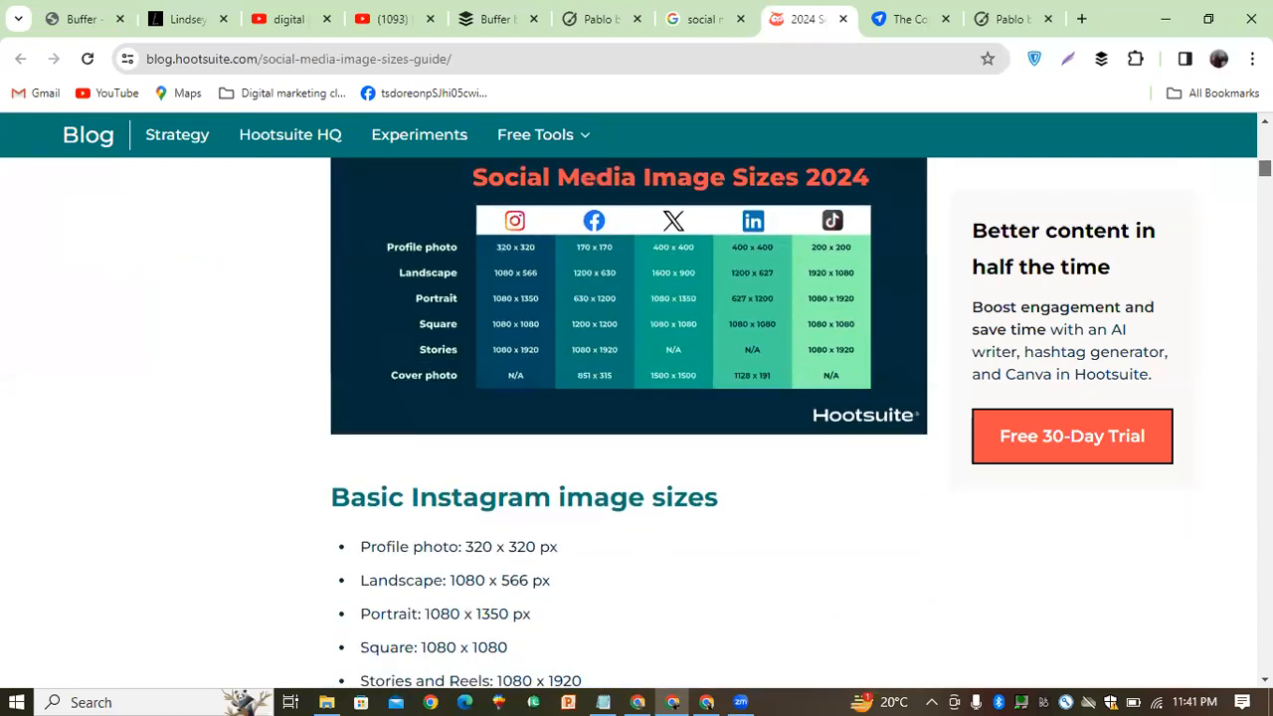
pyautogui.scroll(6, 629, 418)
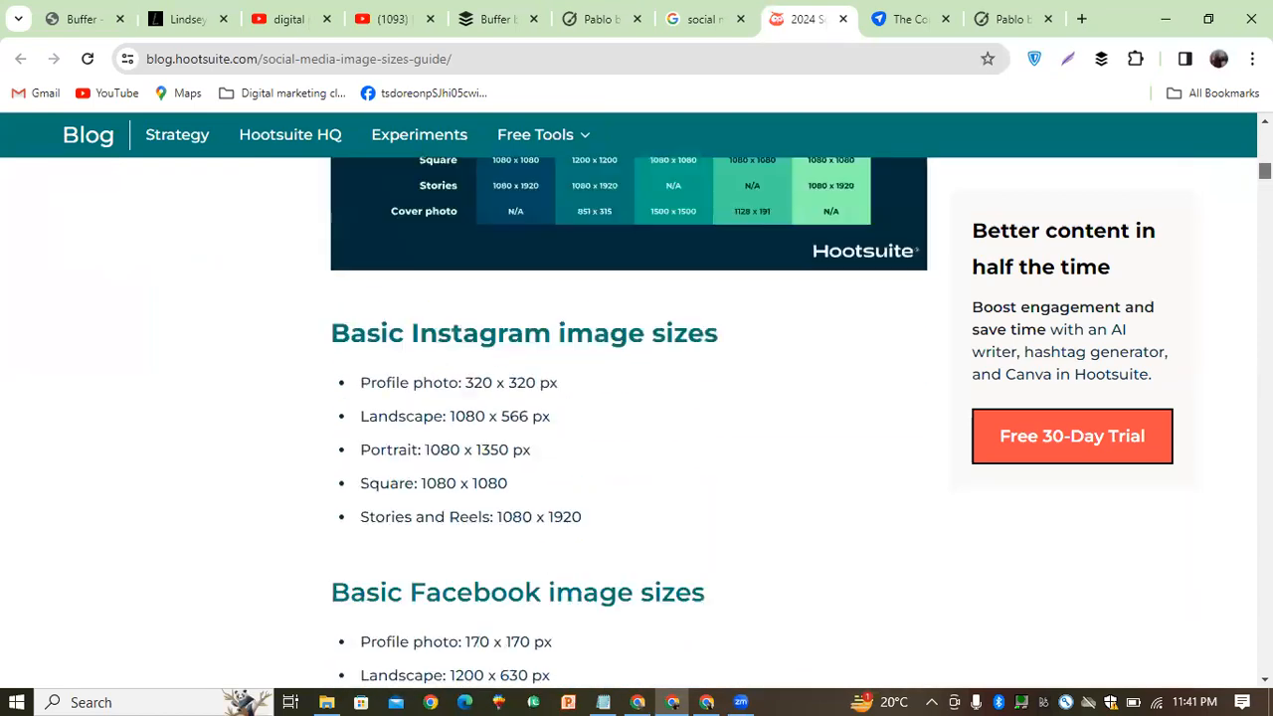
pyautogui.scroll(-3, 629, 418)
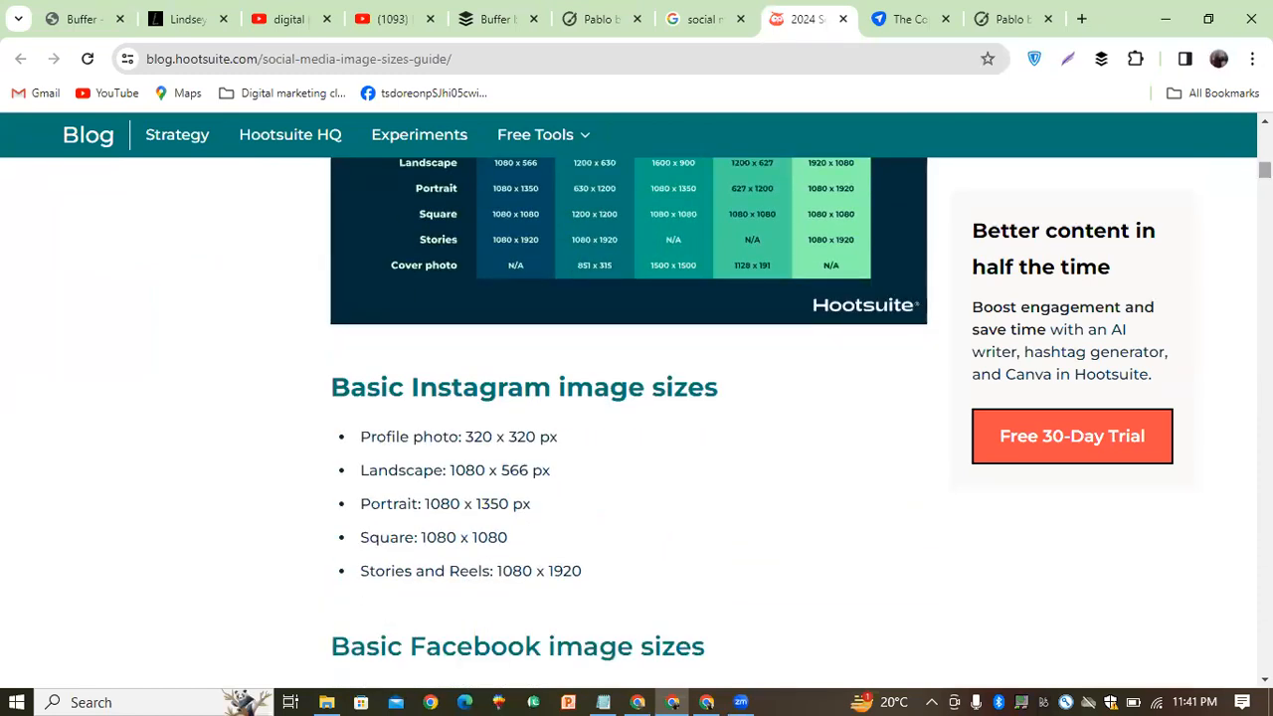
# Step: Read the article's basic sizes for the remaining networks and its detailed Instagram image size guidelines
pyautogui.scroll(-1, 629, 418)
pyautogui.scroll(-3, 629, 418)
pyautogui.scroll(-3, 628, 418)
pyautogui.scroll(-3, 629, 418)
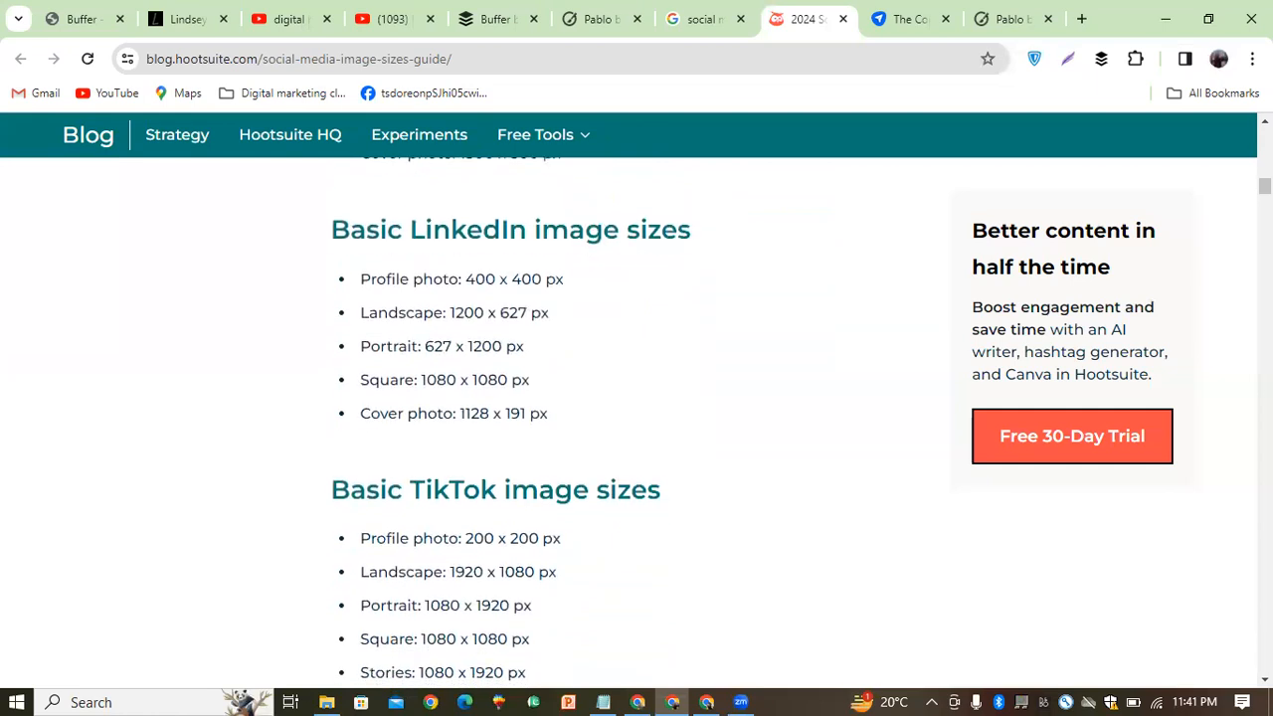
pyautogui.scroll(-1, 628, 418)
pyautogui.scroll(-6, 628, 417)
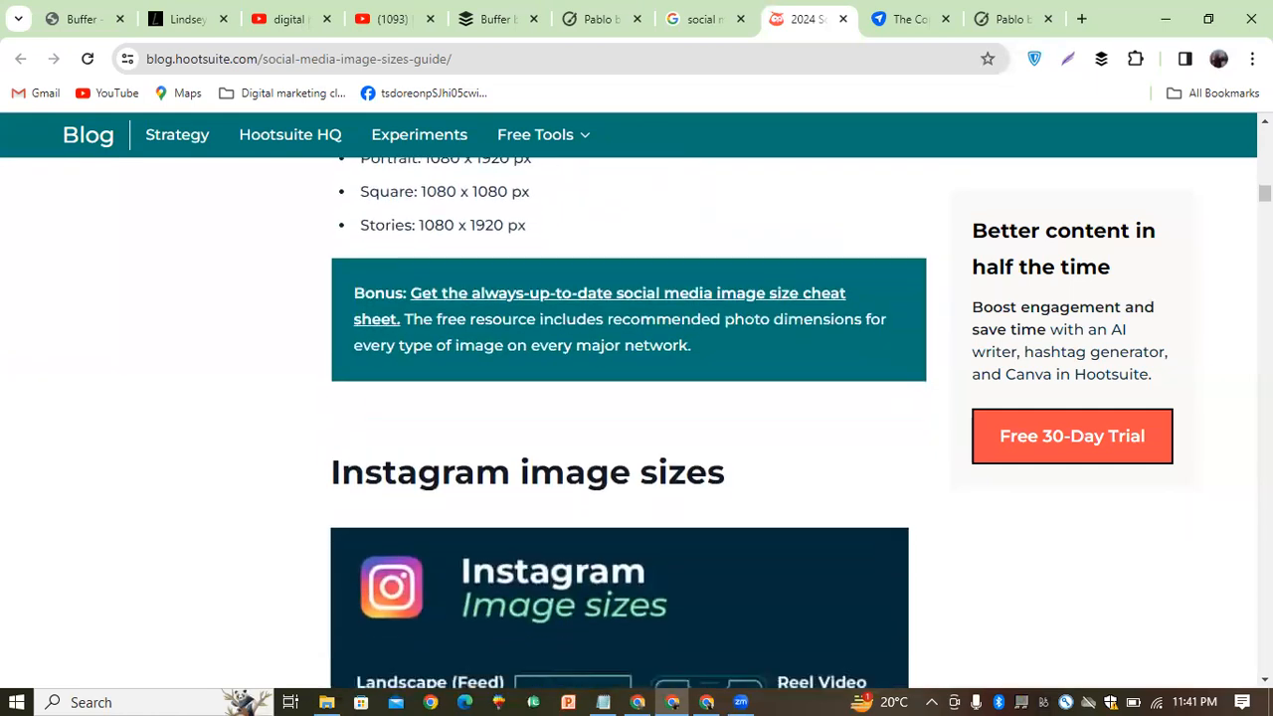
pyautogui.scroll(-4, 629, 418)
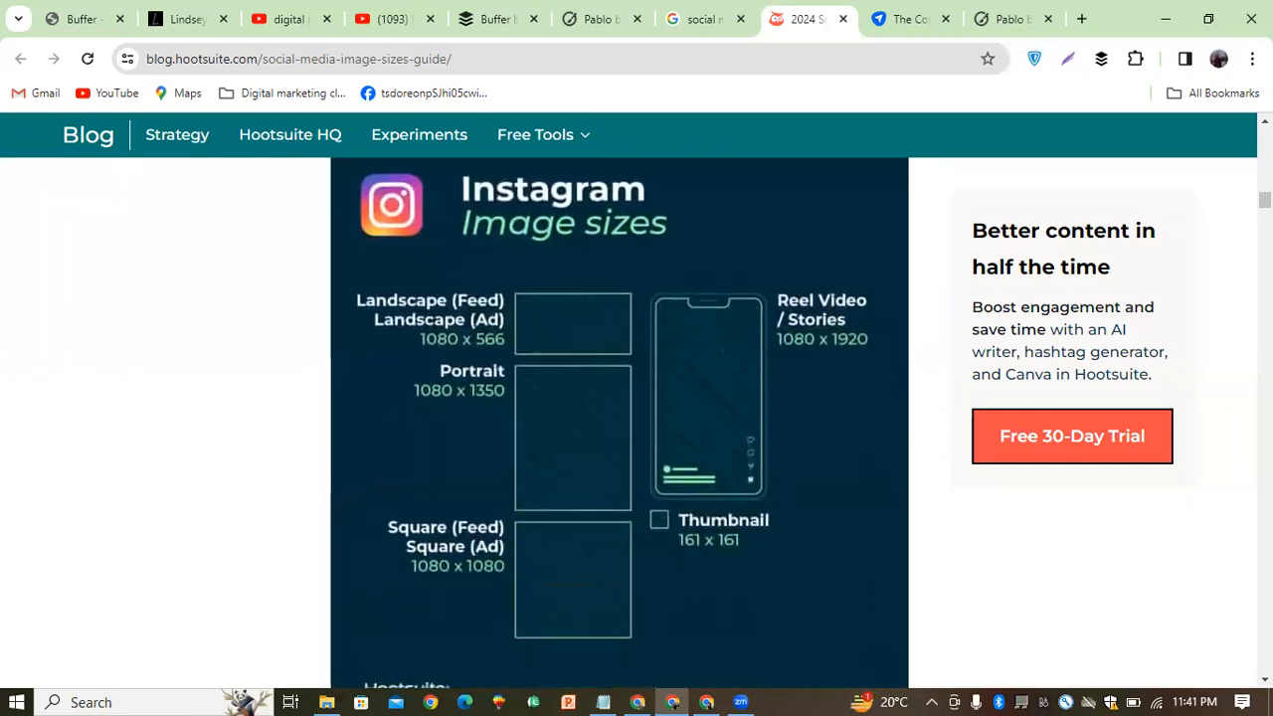
pyautogui.scroll(-7, 629, 418)
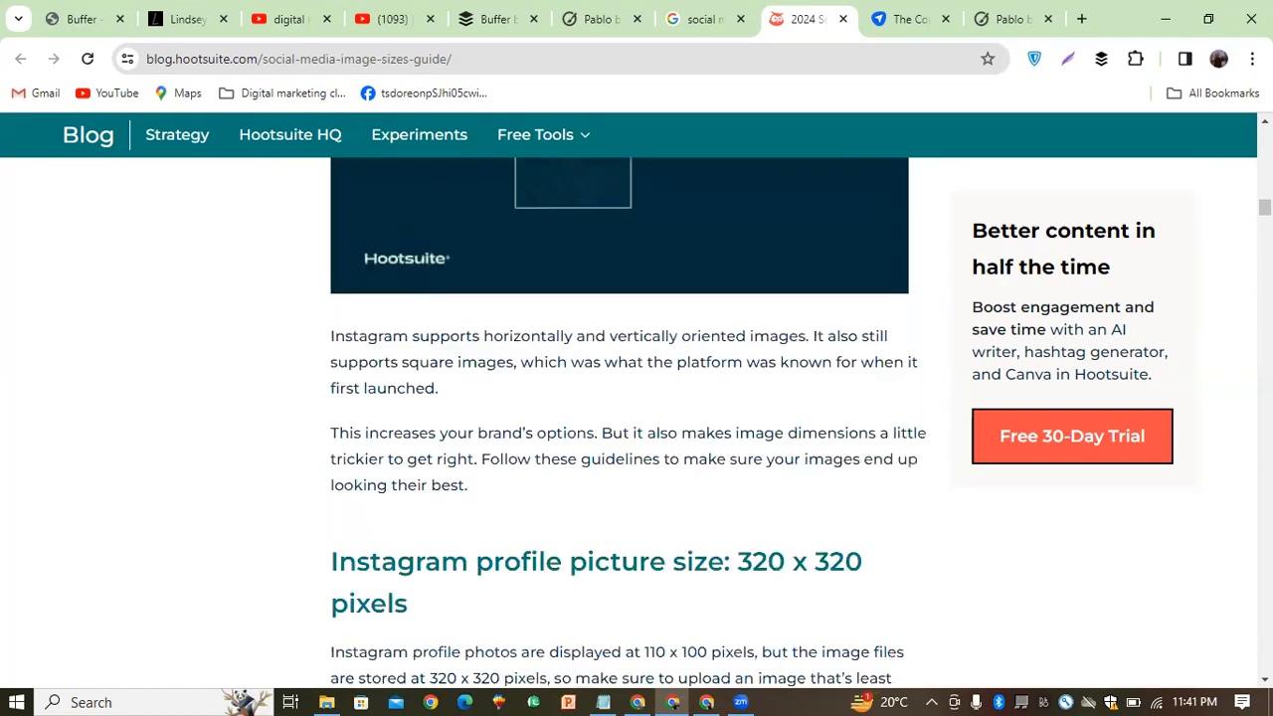
pyautogui.scroll(-6, 629, 418)
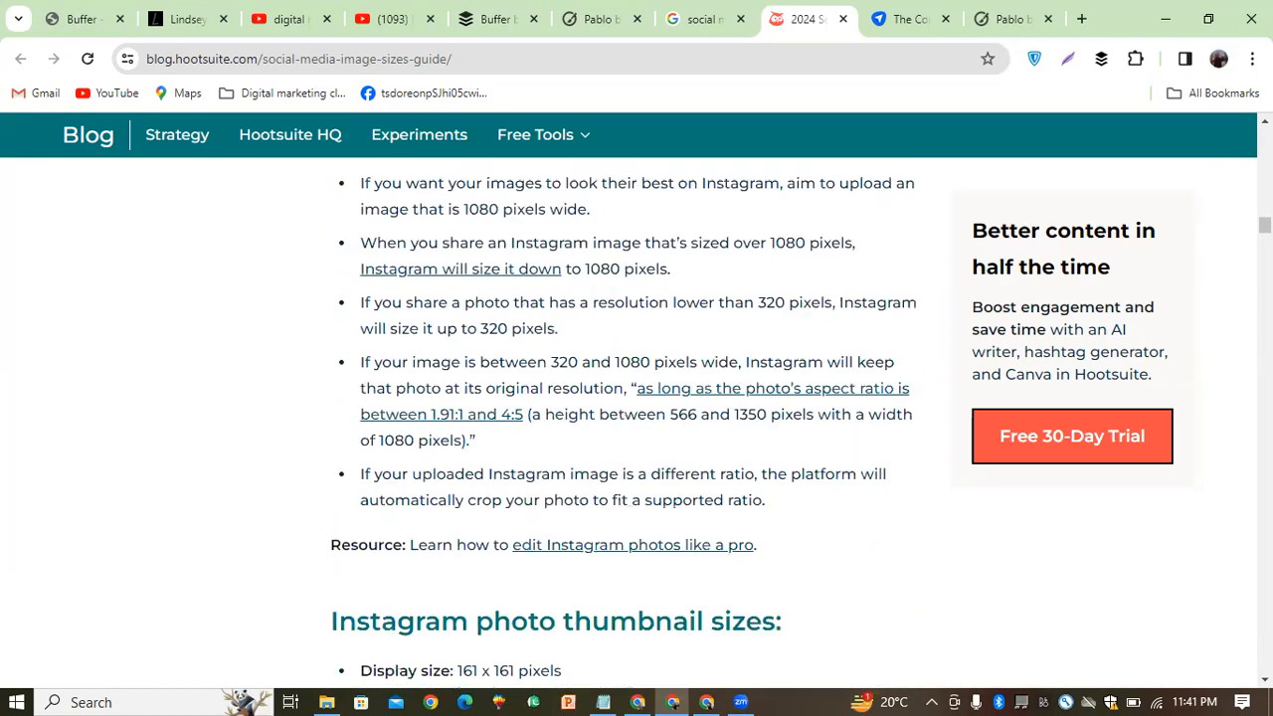
pyautogui.scroll(-5, 629, 418)
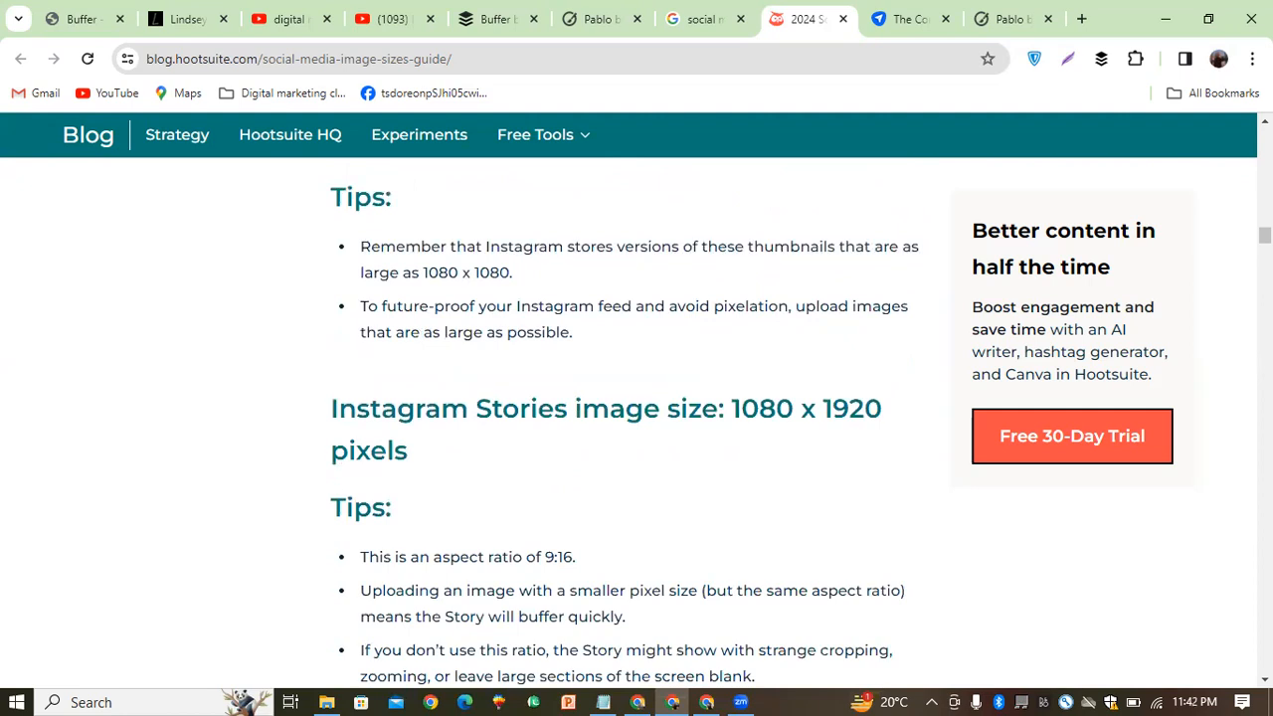
# Step: View the SocialPilot image sizes cheat sheet and open a new browser tab
pyautogui.click(903, 16)
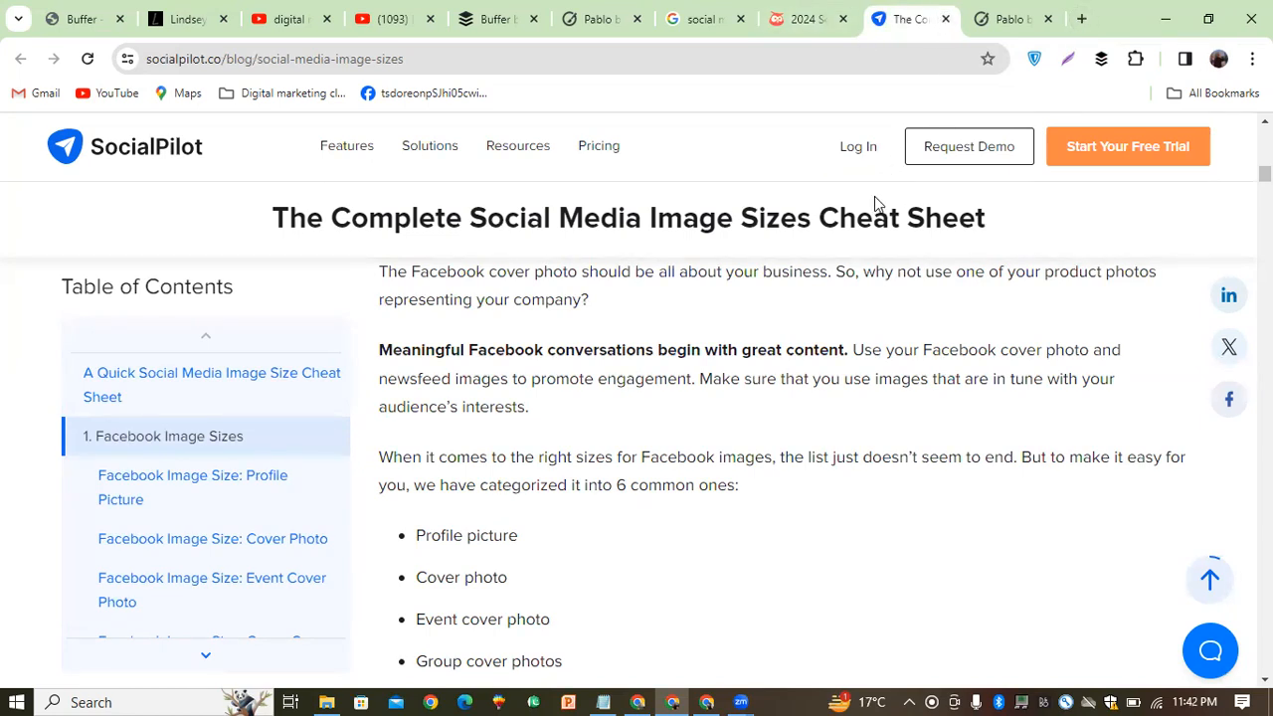
pyautogui.click(868, 226)
pyautogui.click(1082, 19)
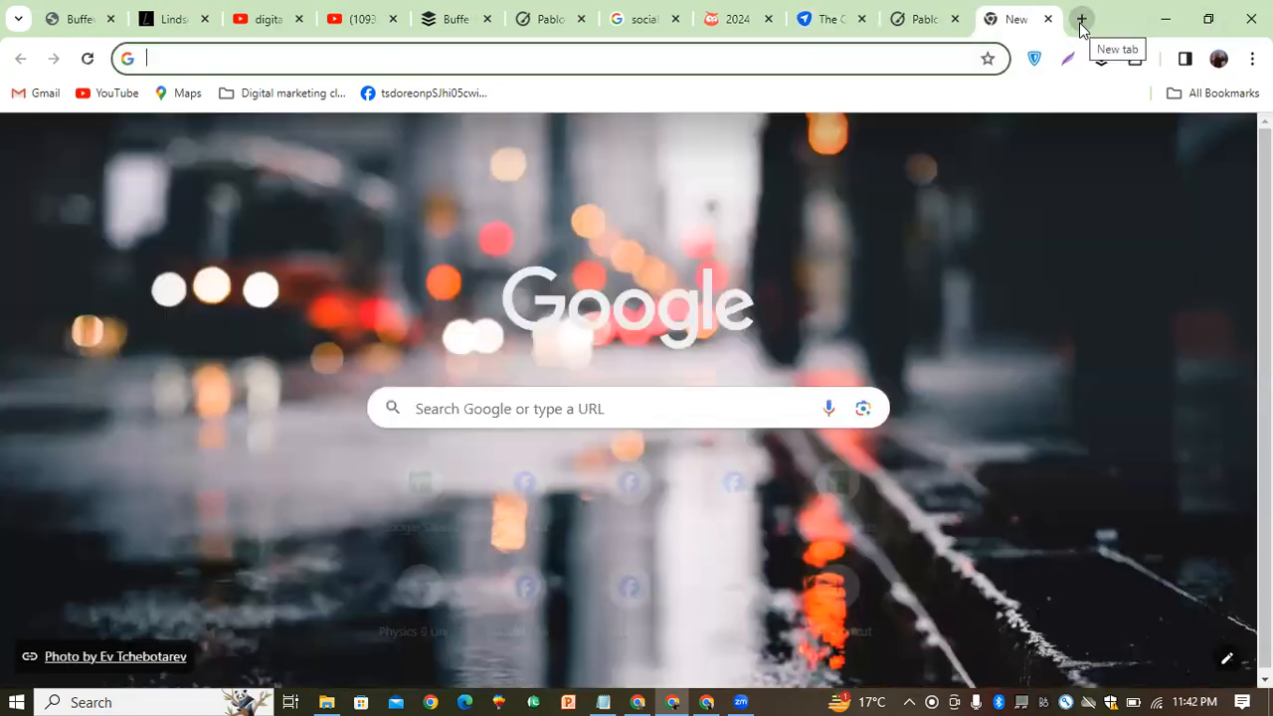
# Step: Search the web for "social media post best timing 2024" and open Buffer's article on the best time to post
pyautogui.write('soci')
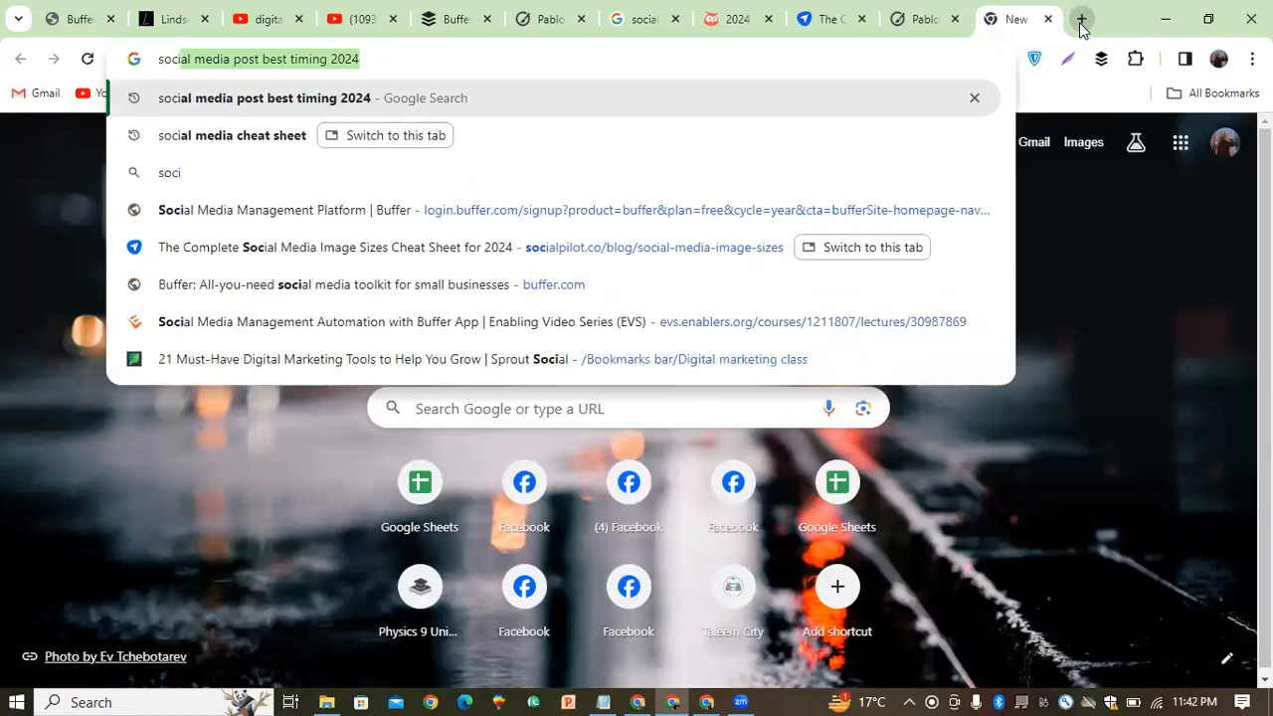
pyautogui.write('al media')
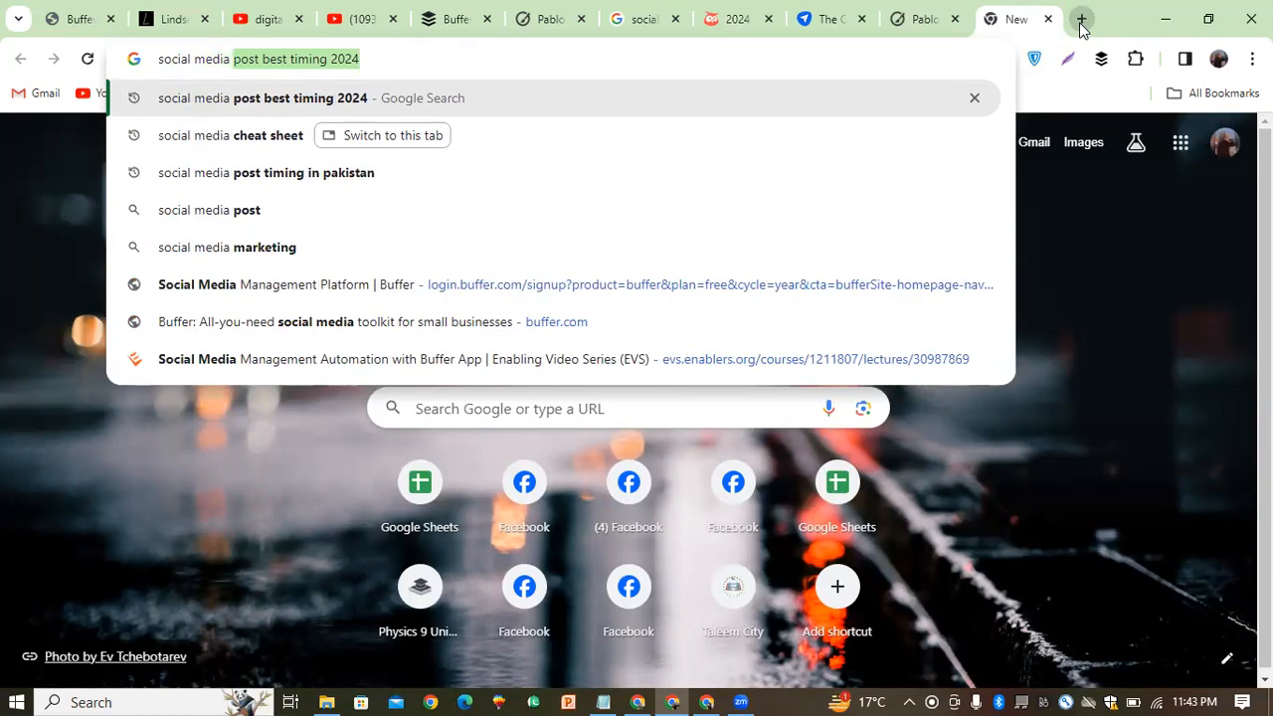
pyautogui.press('Return')
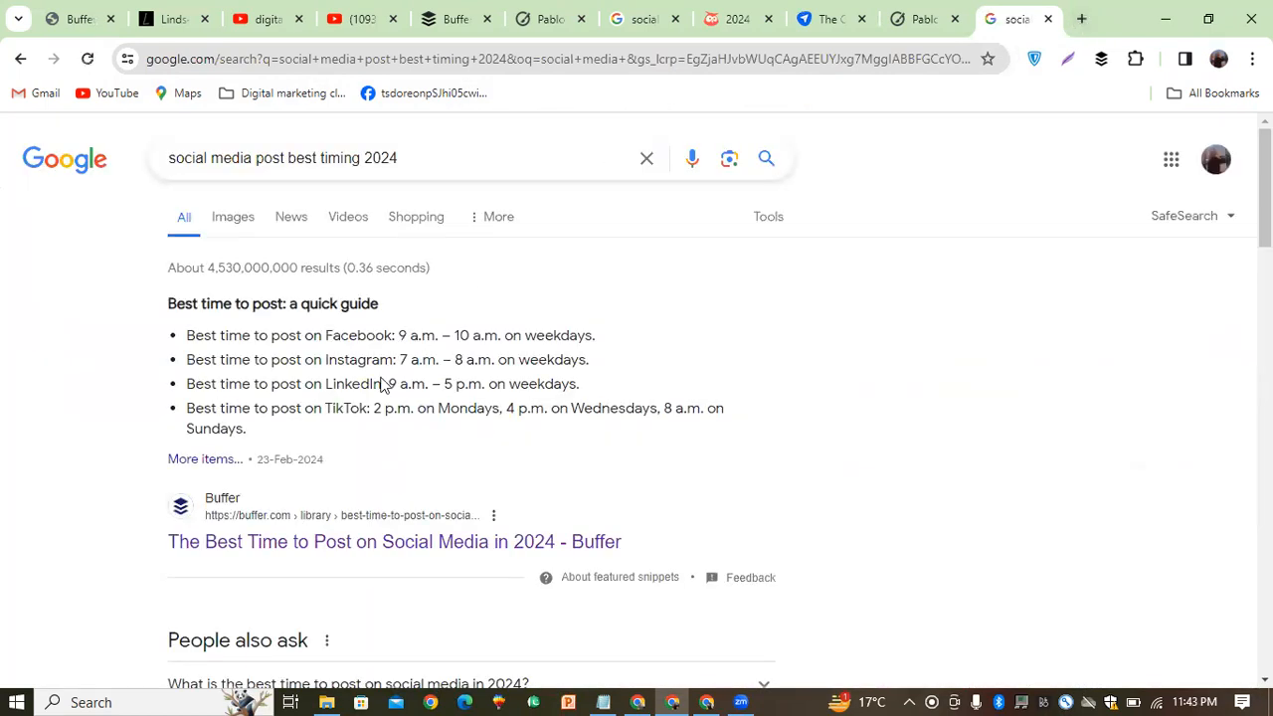
pyautogui.click(362, 545)
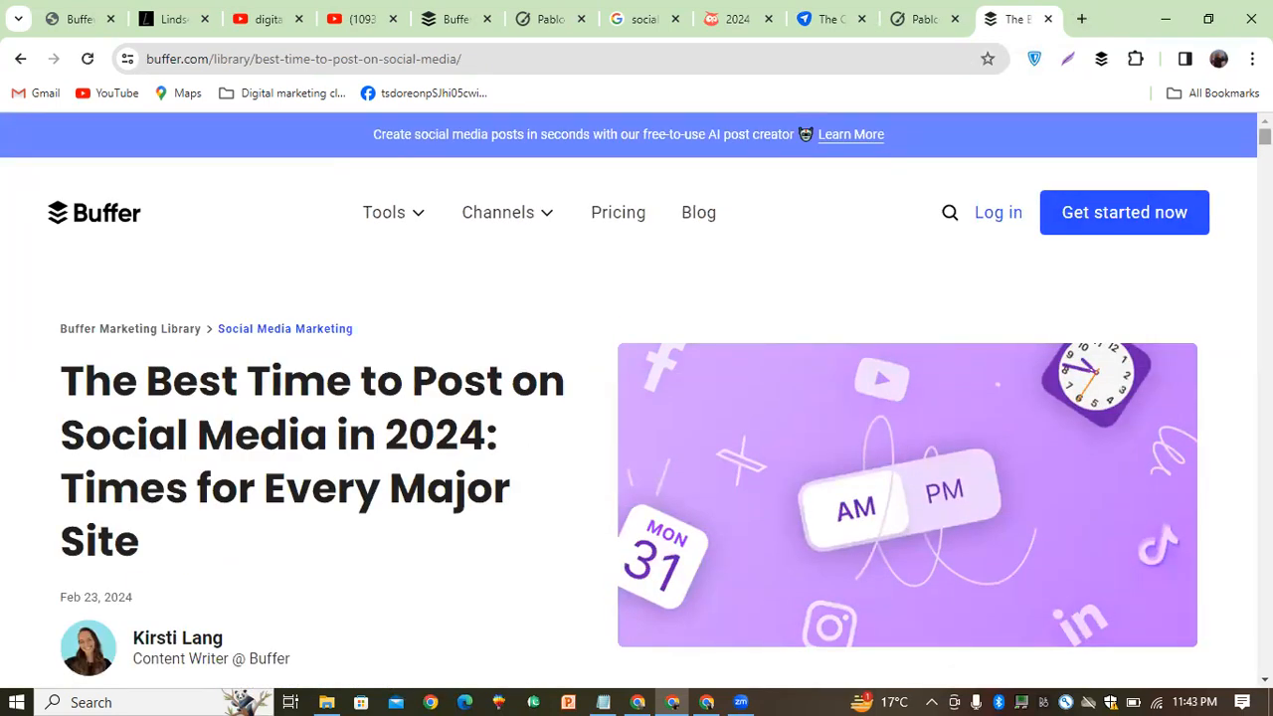
# Step: Read the Buffer article's introduction and its quick guide to the best posting times for each network
pyautogui.scroll(-5, 636, 448)
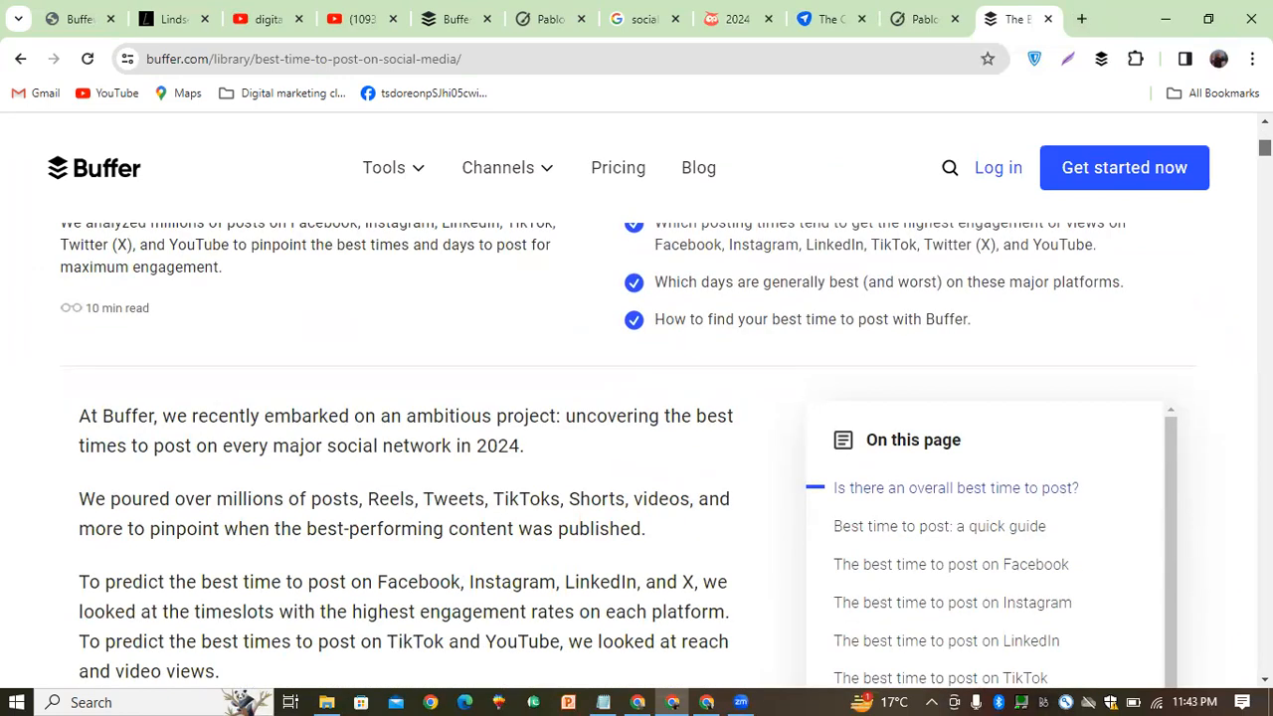
pyautogui.scroll(-2, 637, 448)
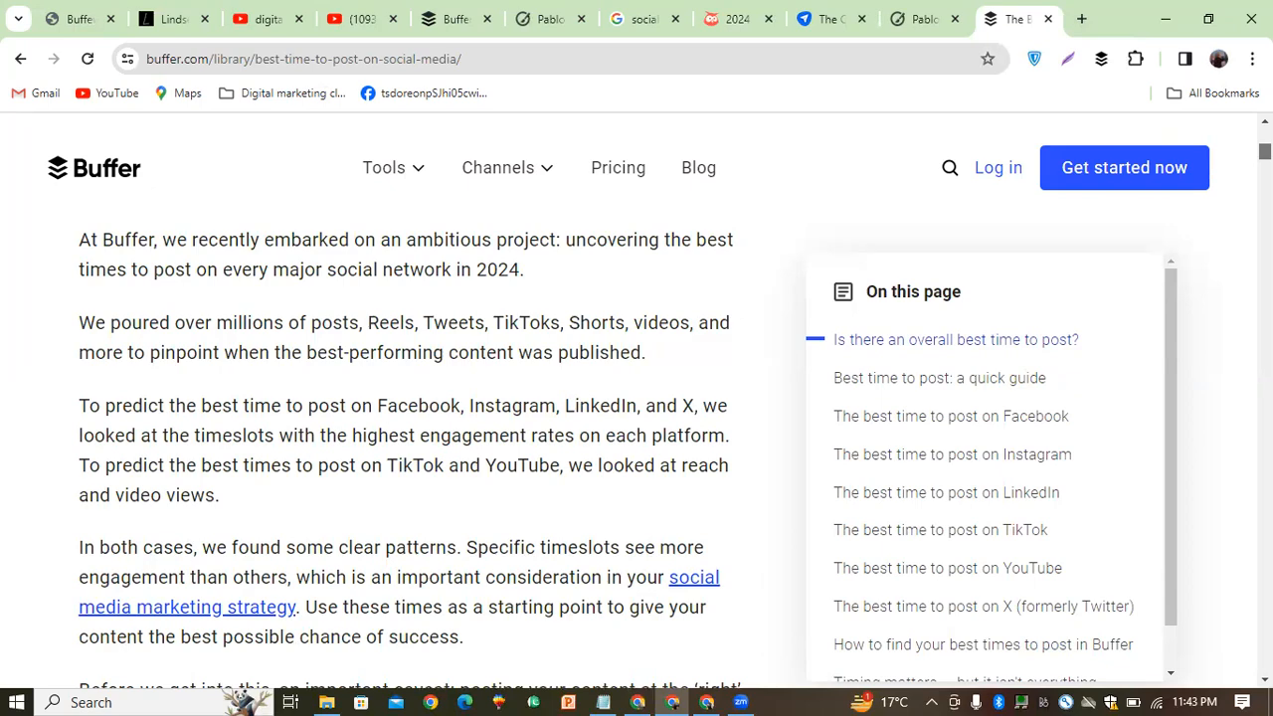
pyautogui.scroll(-10, 637, 447)
pyautogui.scroll(-6, 408, 447)
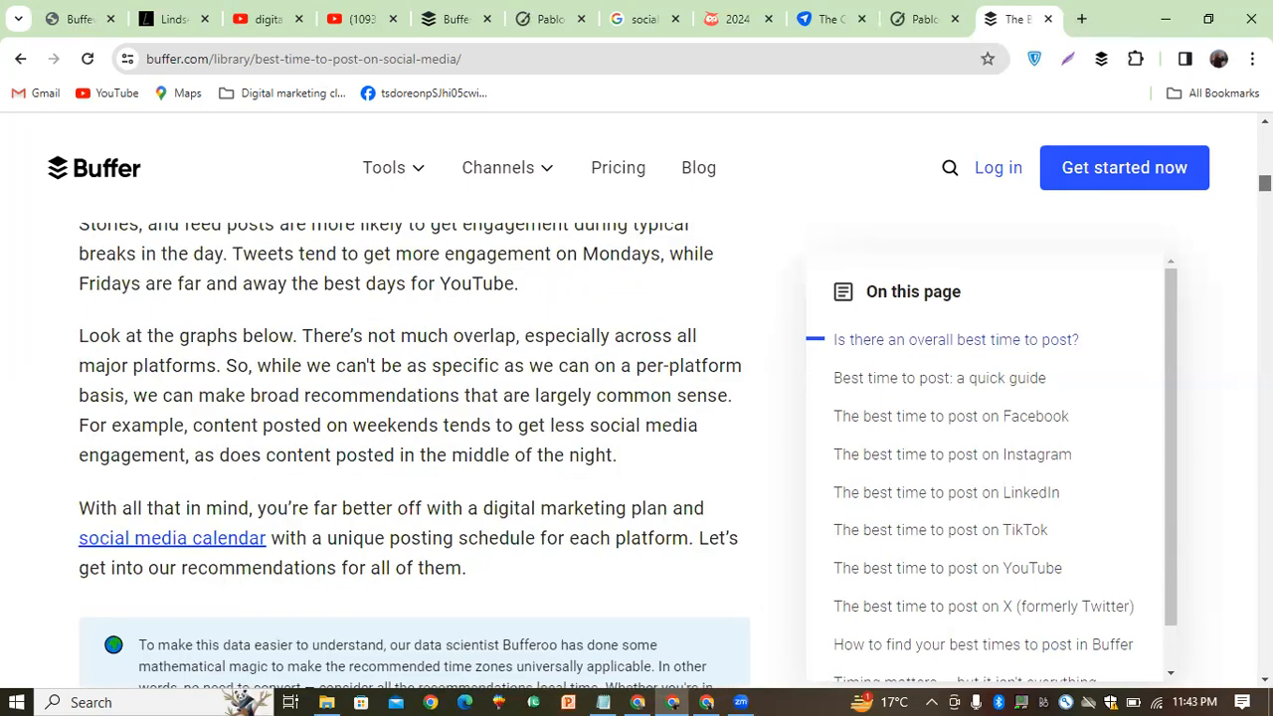
pyautogui.scroll(-4, 414, 447)
pyautogui.scroll(-2, 414, 447)
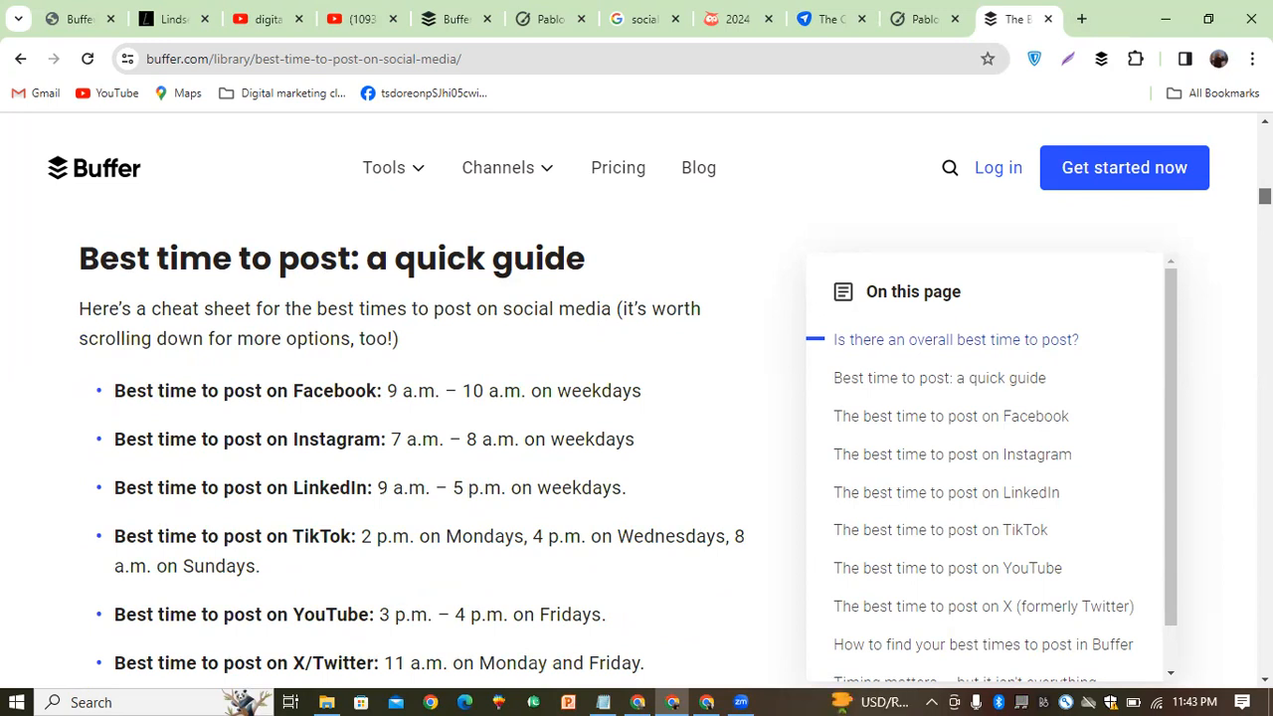
pyautogui.scroll(-1, 414, 448)
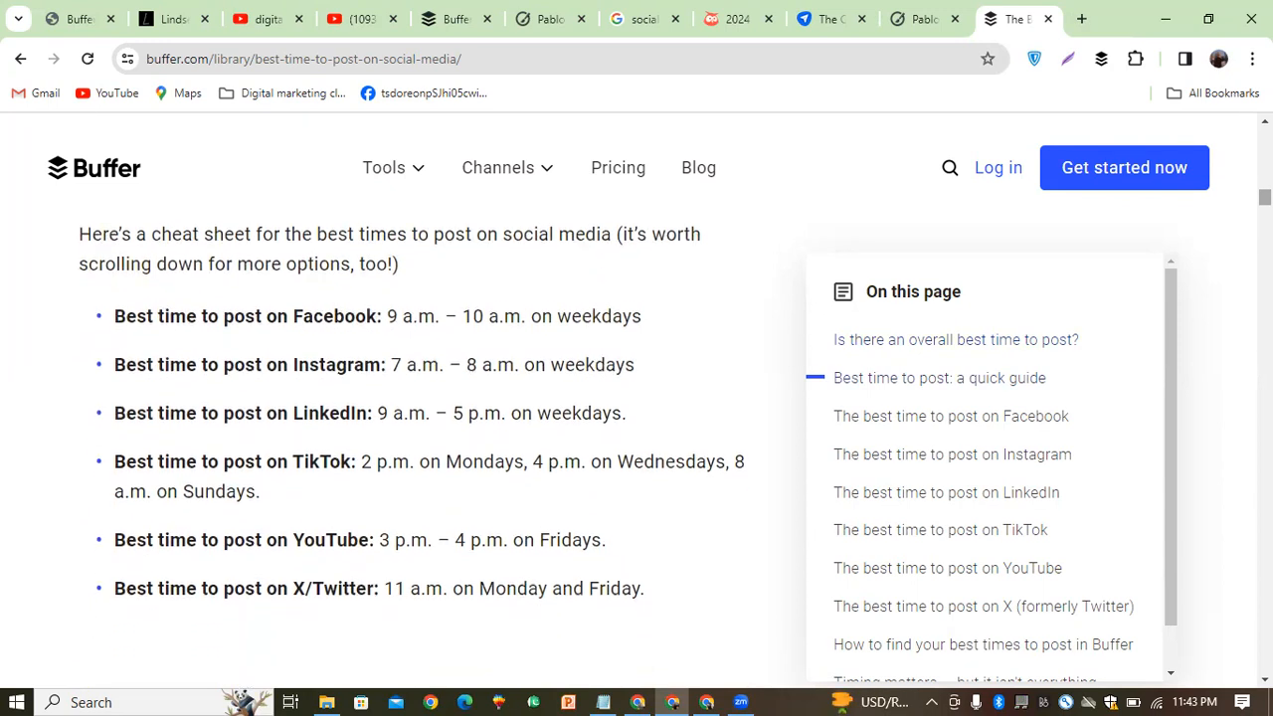
pyautogui.scroll(-1, 414, 447)
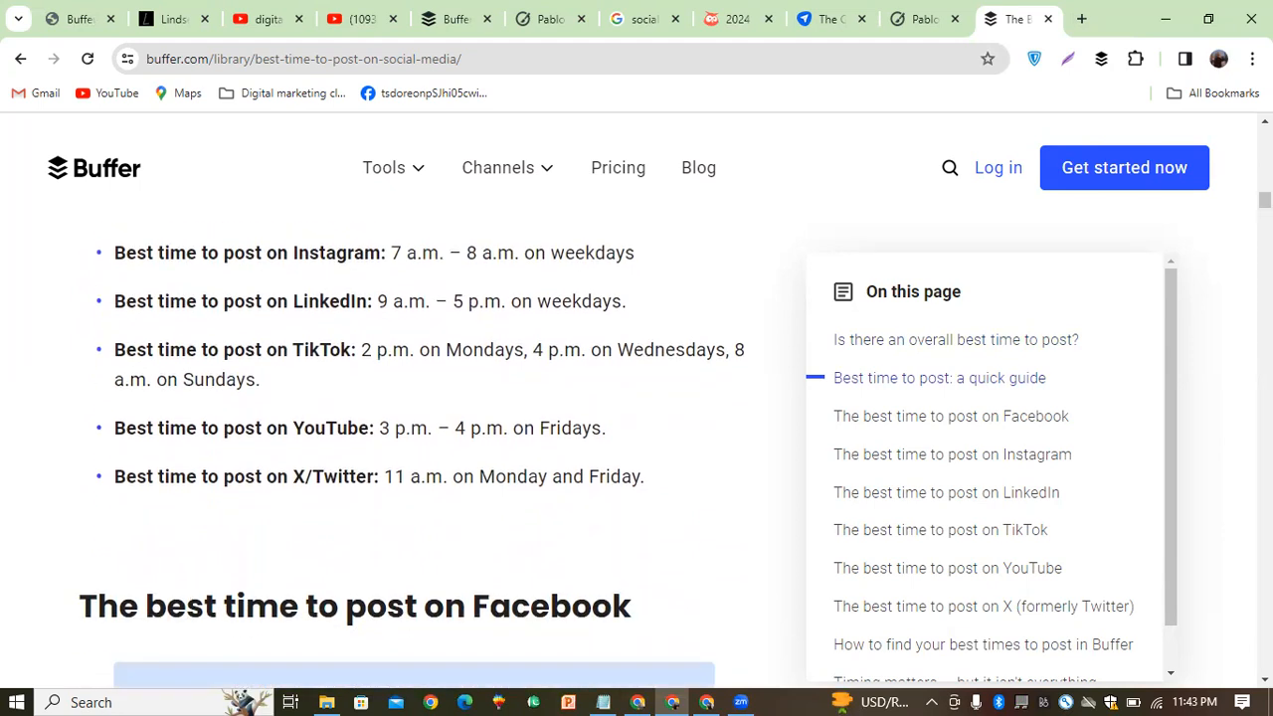
# Step: Examine the article's Facebook section, including the hourly engagement heatmap and the best-day-to-post chart
pyautogui.scroll(-3, 414, 448)
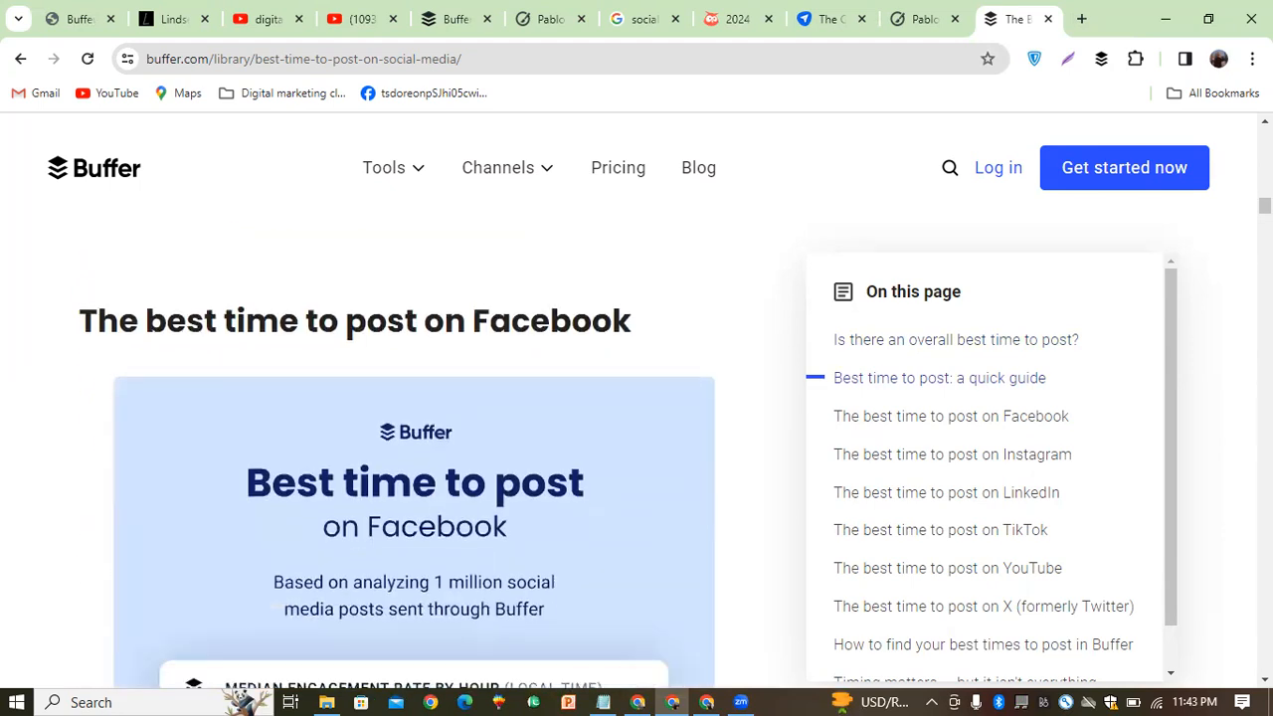
pyautogui.scroll(-4, 414, 447)
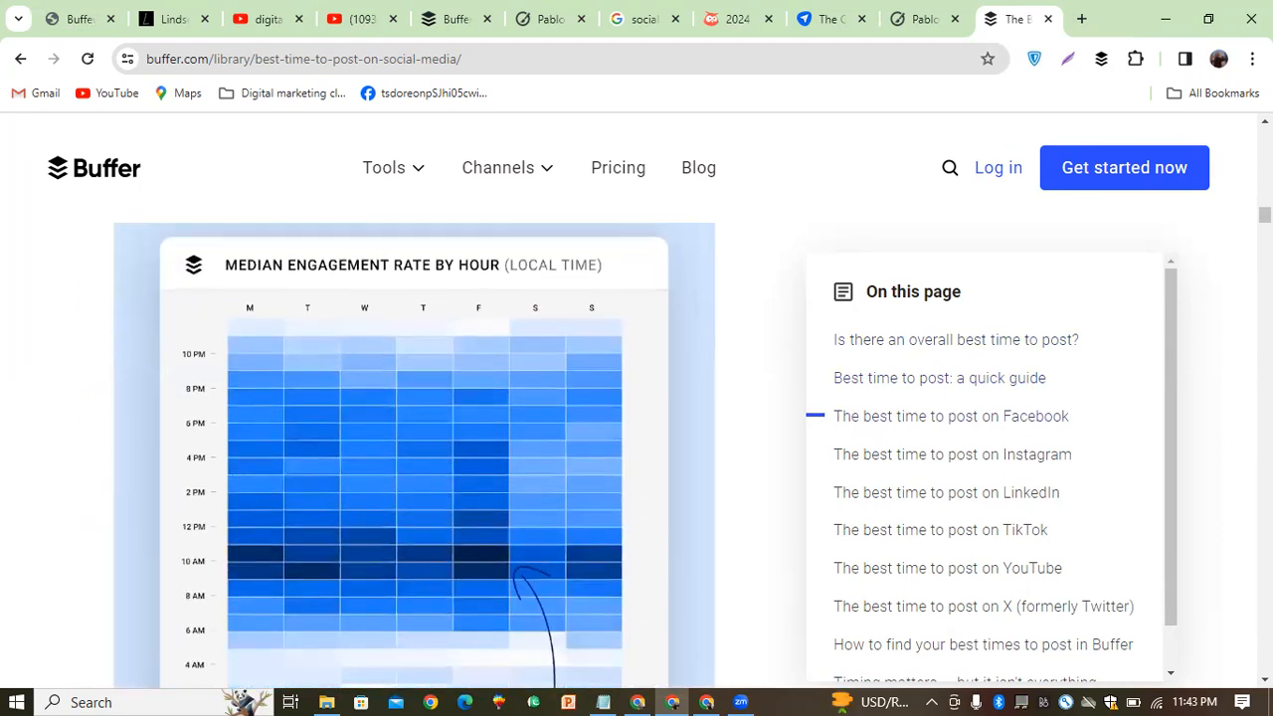
pyautogui.scroll(-5, 414, 448)
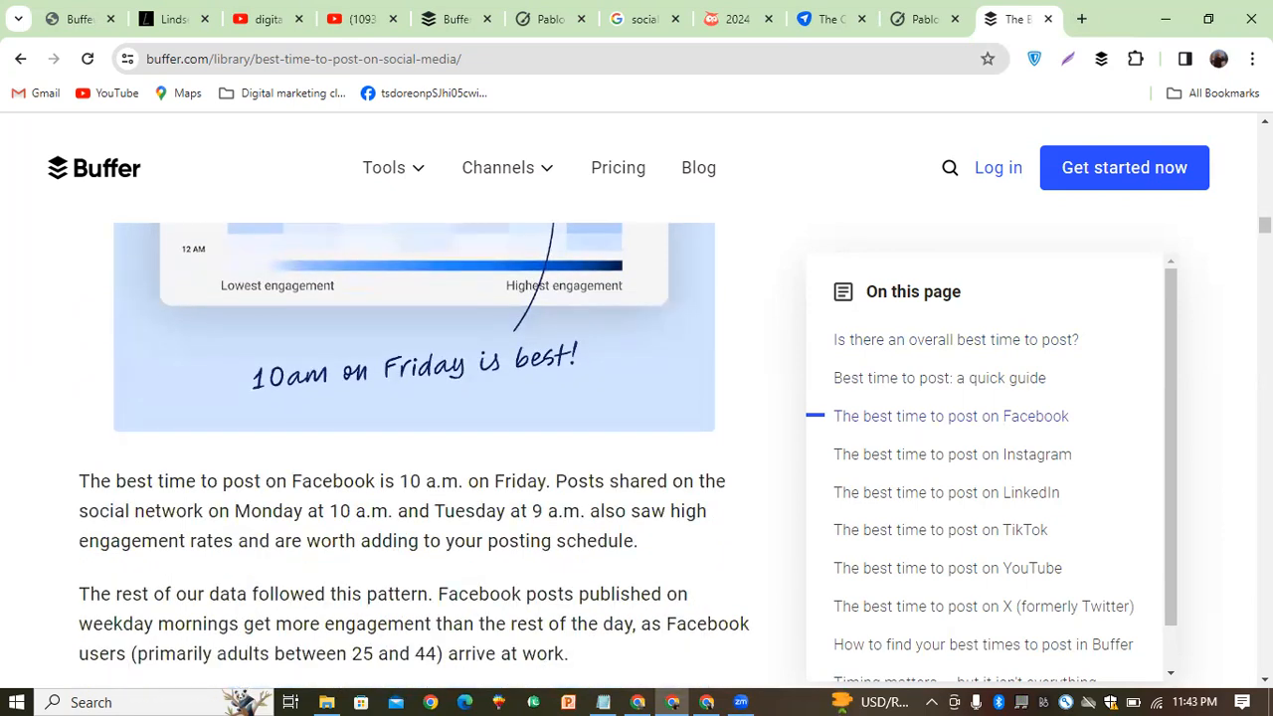
pyautogui.scroll(-1, 414, 448)
pyautogui.scroll(4, 413, 447)
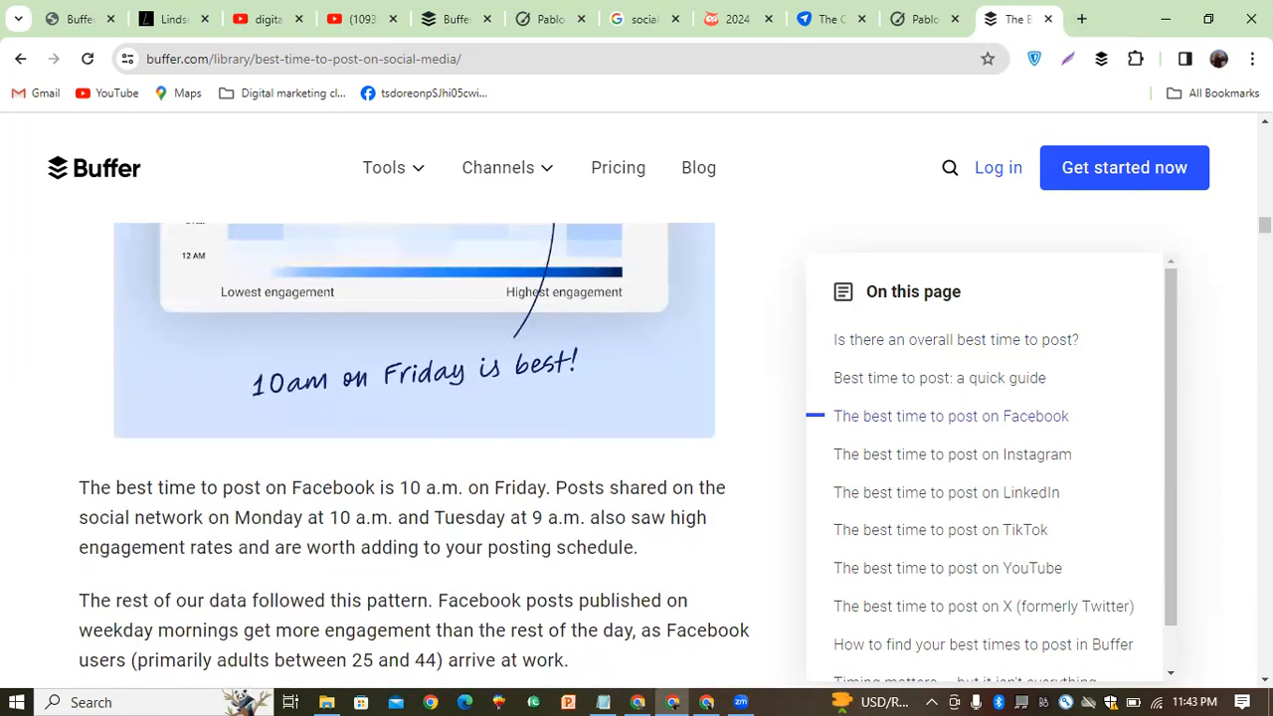
pyautogui.scroll(-7, 414, 448)
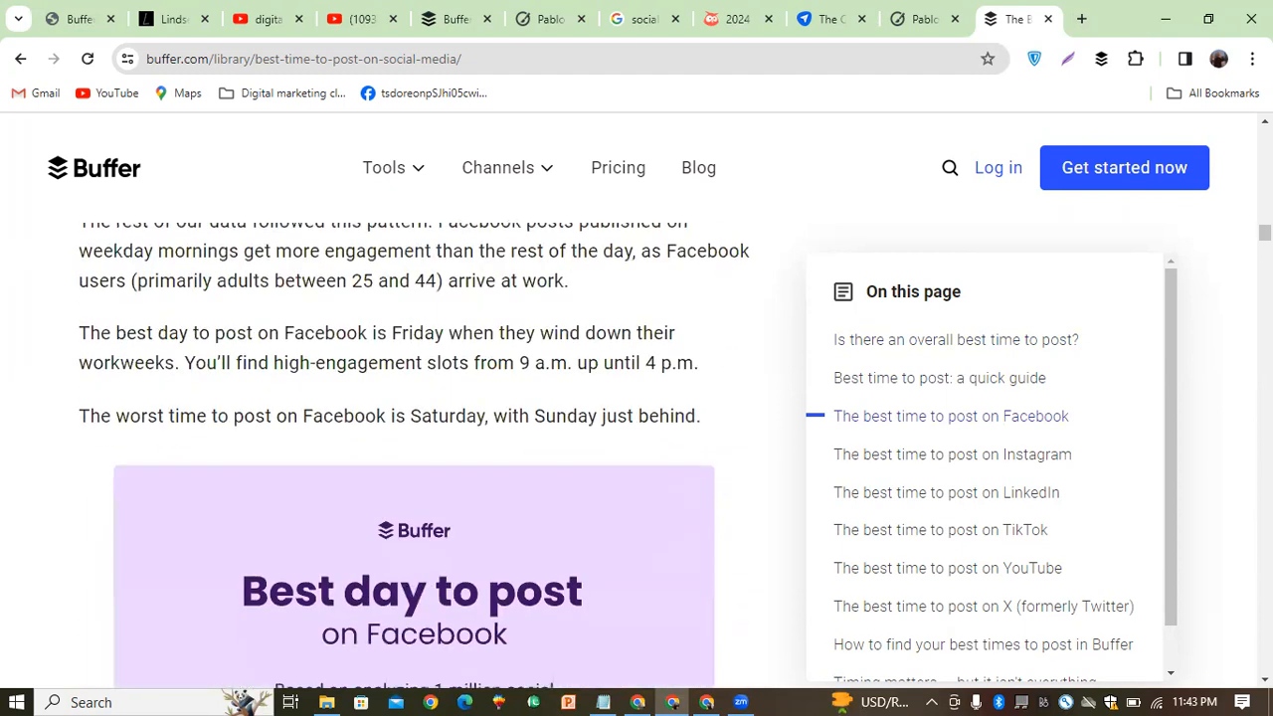
pyautogui.scroll(-8, 414, 447)
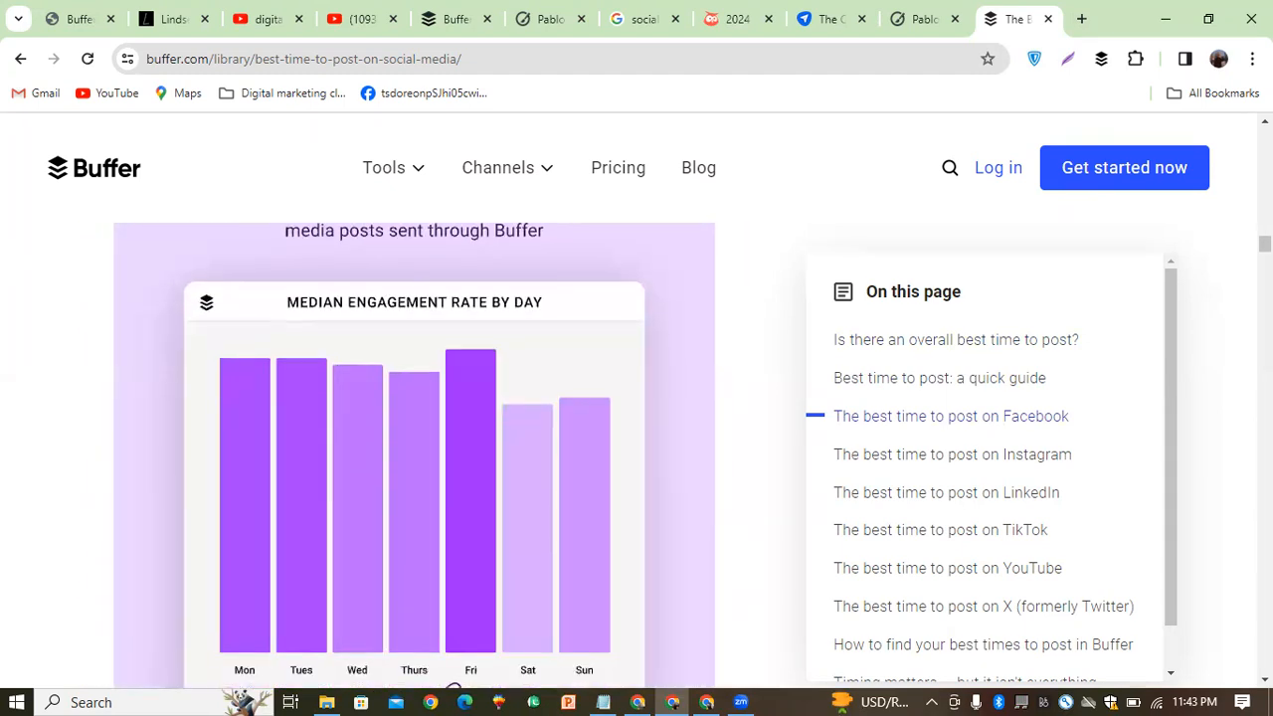
pyautogui.scroll(-5, 414, 448)
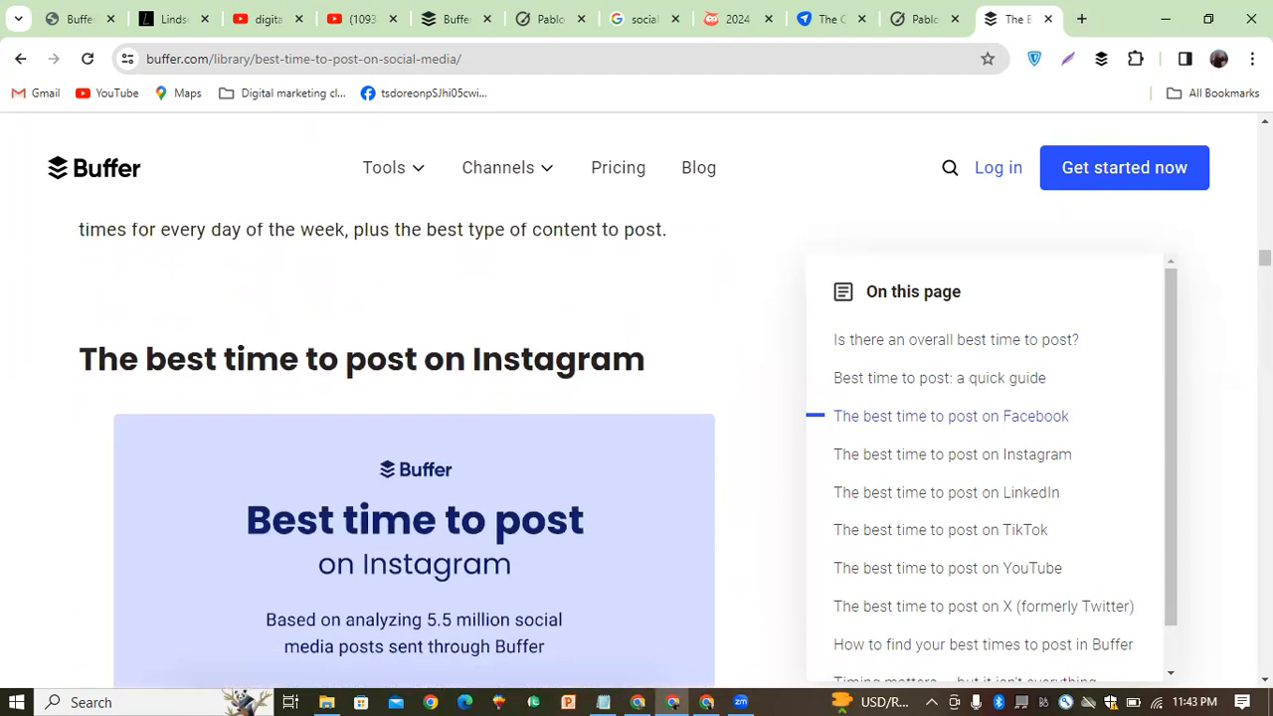
# Step: Examine the article's Instagram section, with its hourly engagement heatmap, recommendations and chart of engagement by day
pyautogui.scroll(-4, 414, 448)
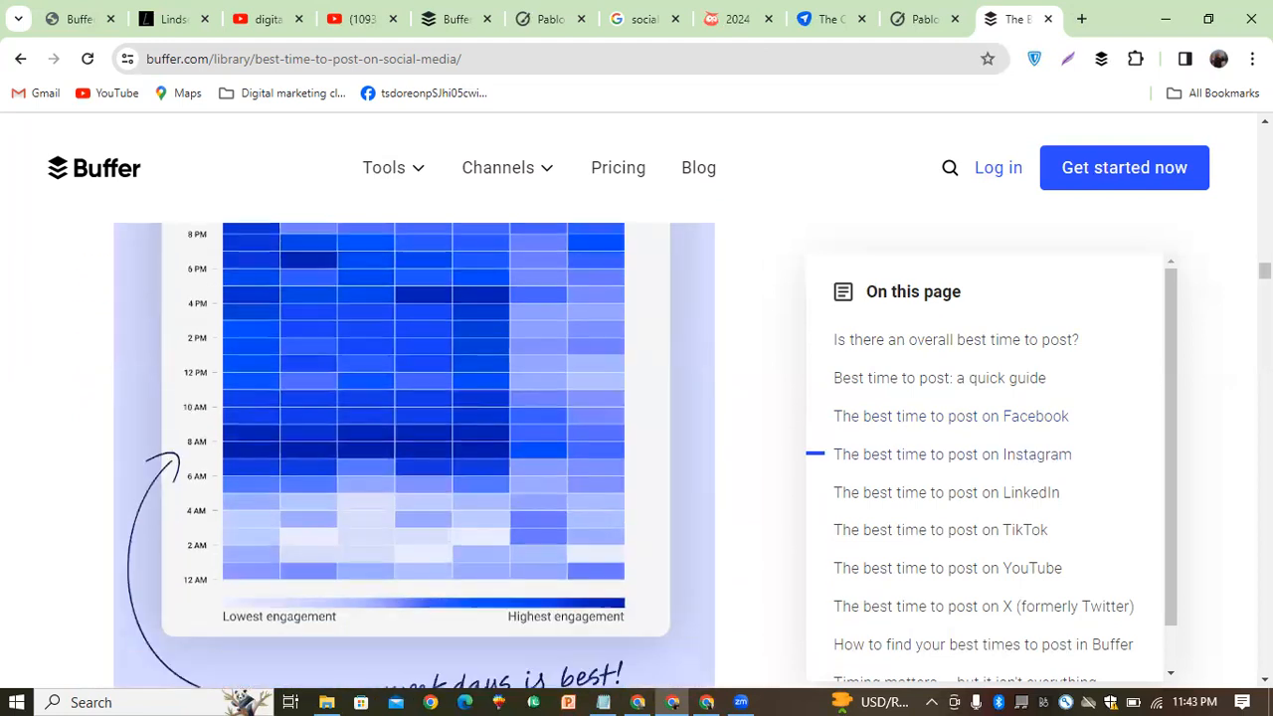
pyautogui.scroll(-6, 414, 447)
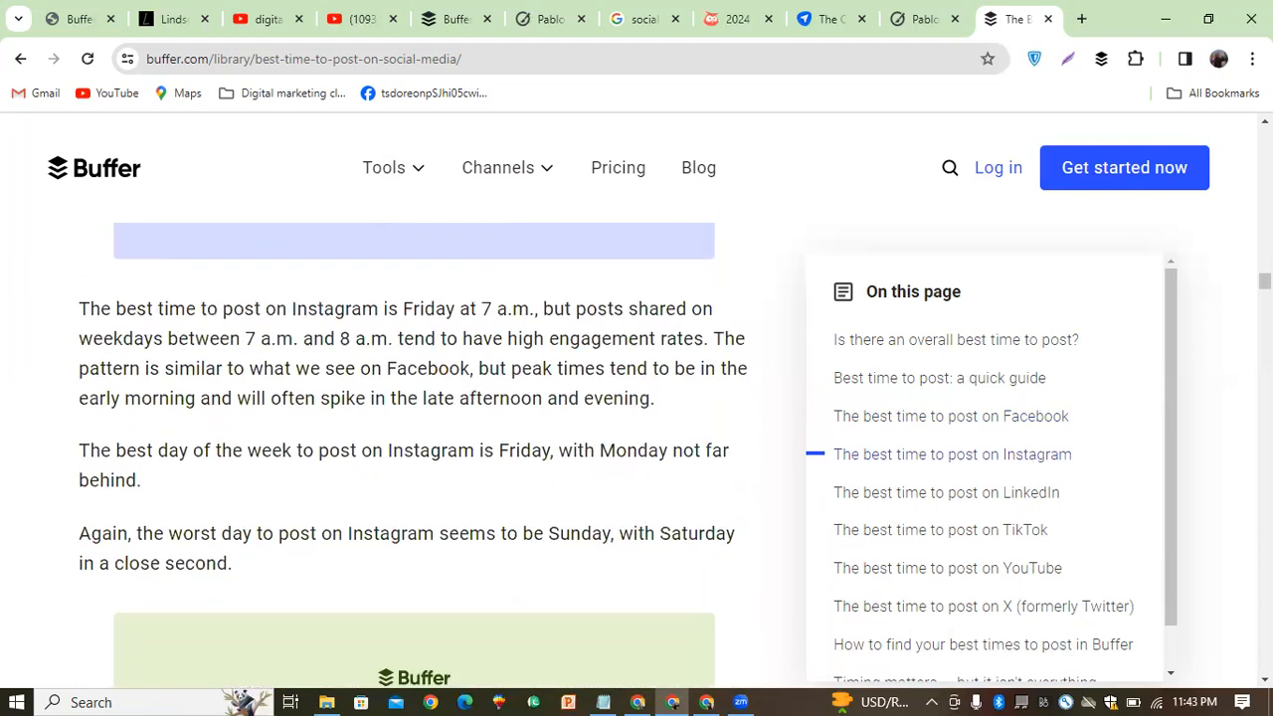
pyautogui.scroll(-6, 413, 448)
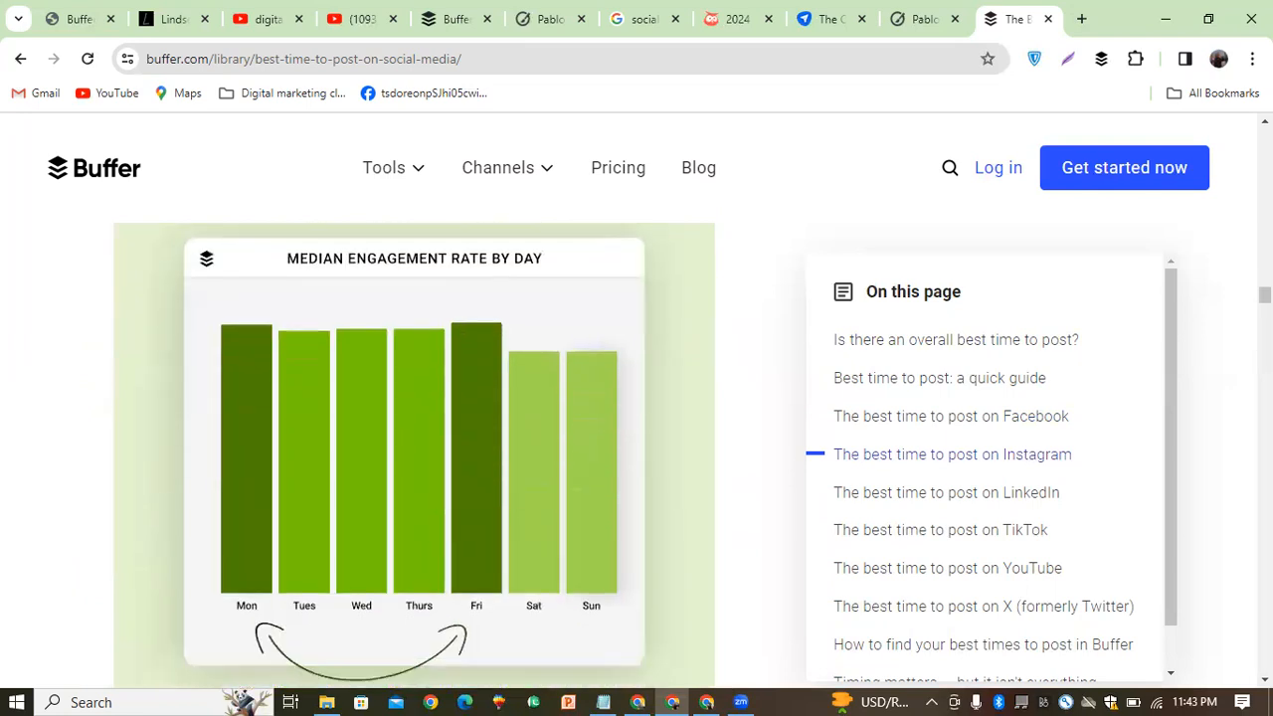
pyautogui.scroll(-7, 414, 447)
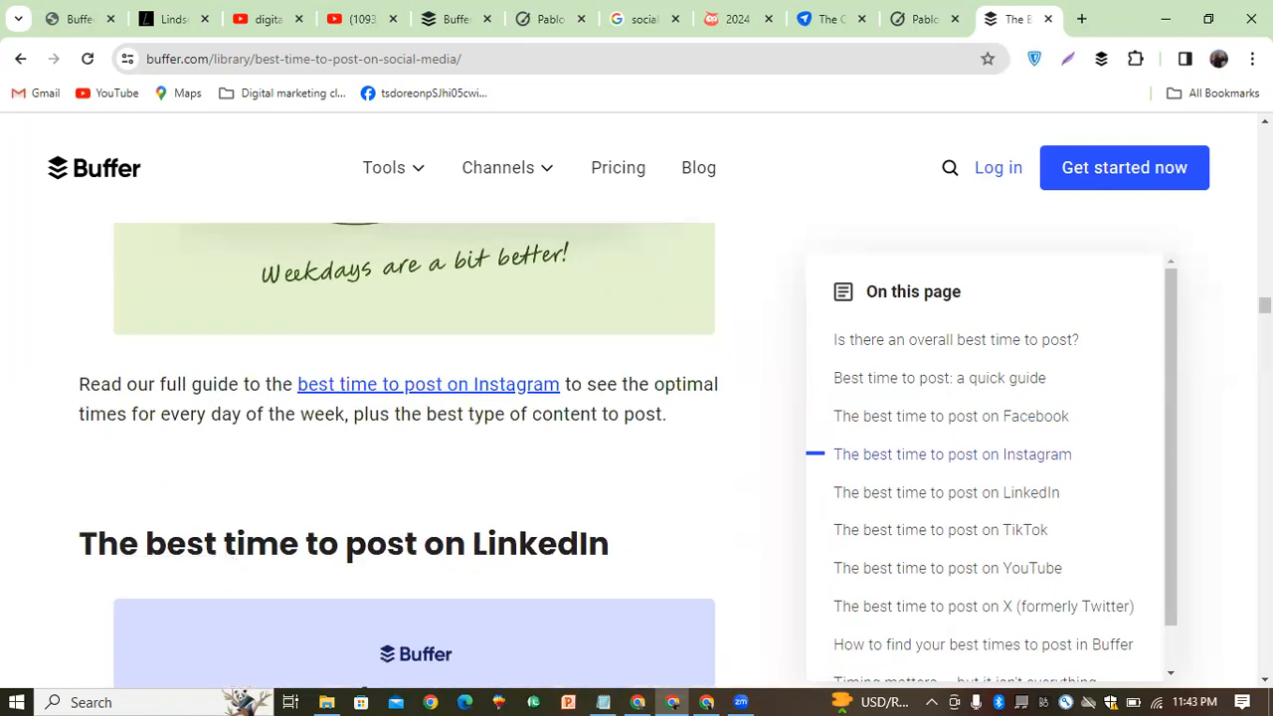
# Step: Examine the article's LinkedIn posting times, heatmap and best-day chart, and view the TikTok reach heatmap
pyautogui.scroll(-5, 414, 447)
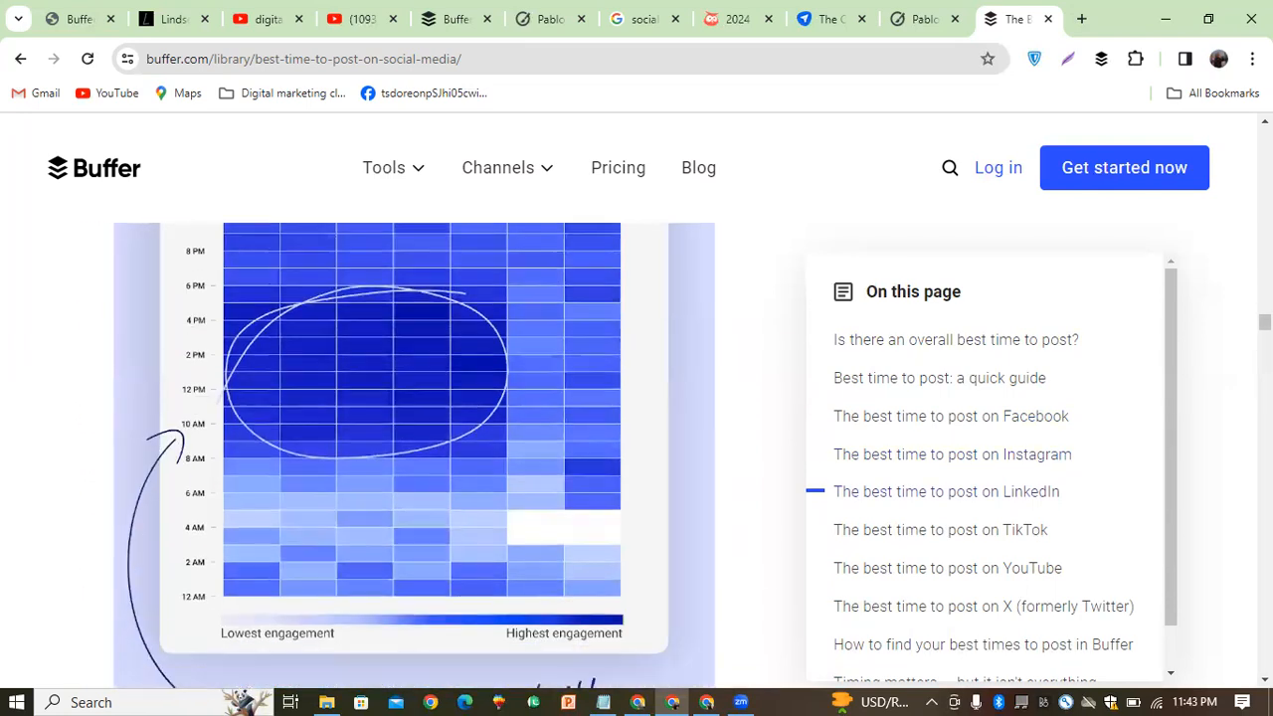
pyautogui.scroll(-5, 414, 448)
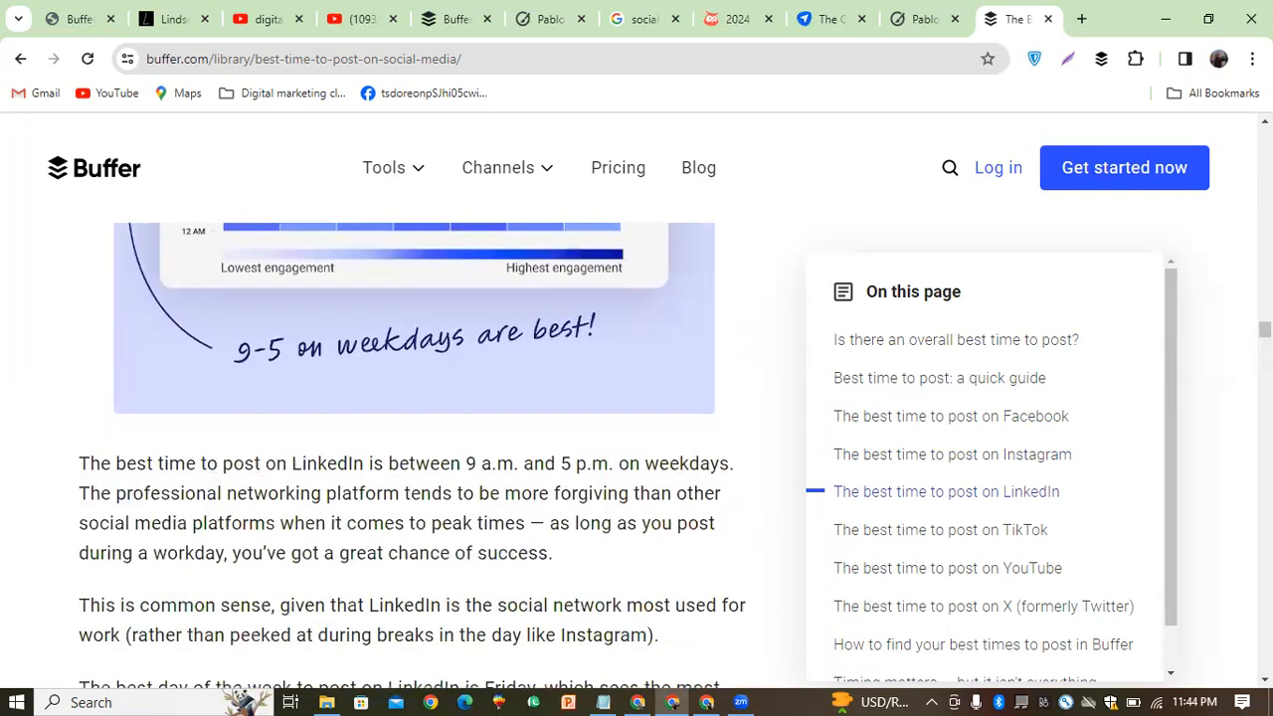
pyautogui.scroll(4, 414, 447)
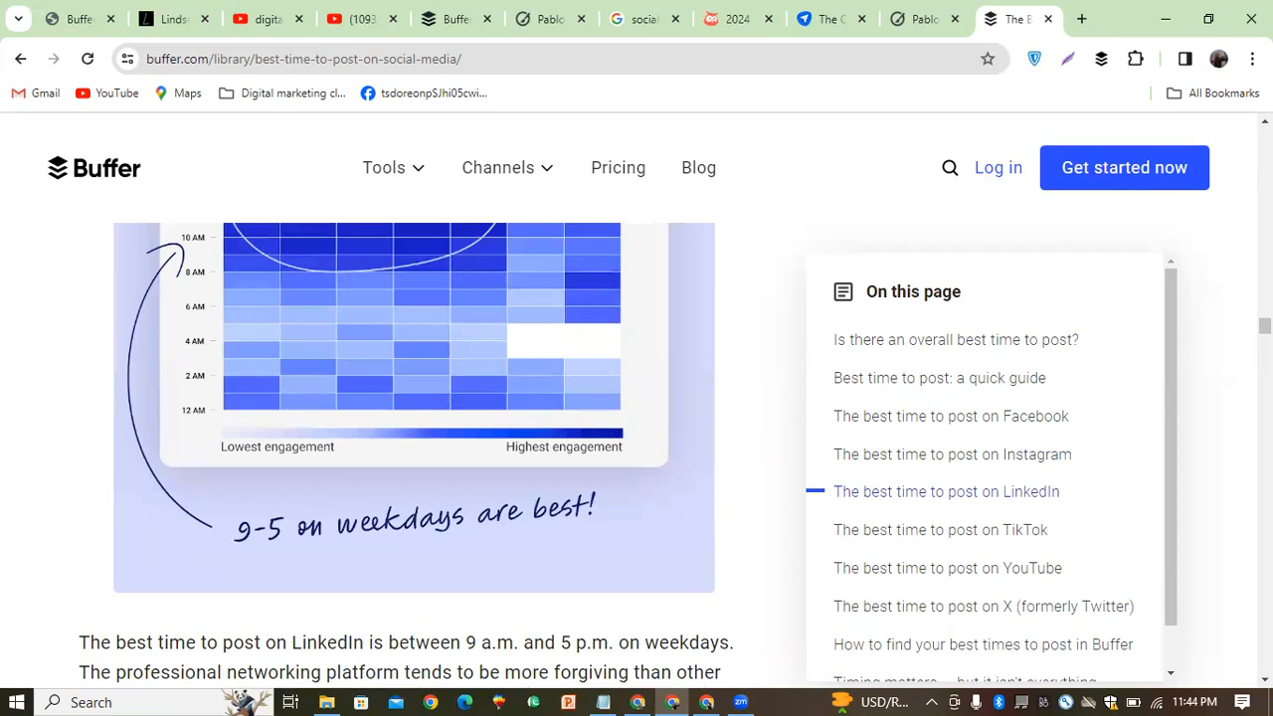
pyautogui.scroll(-2, 414, 447)
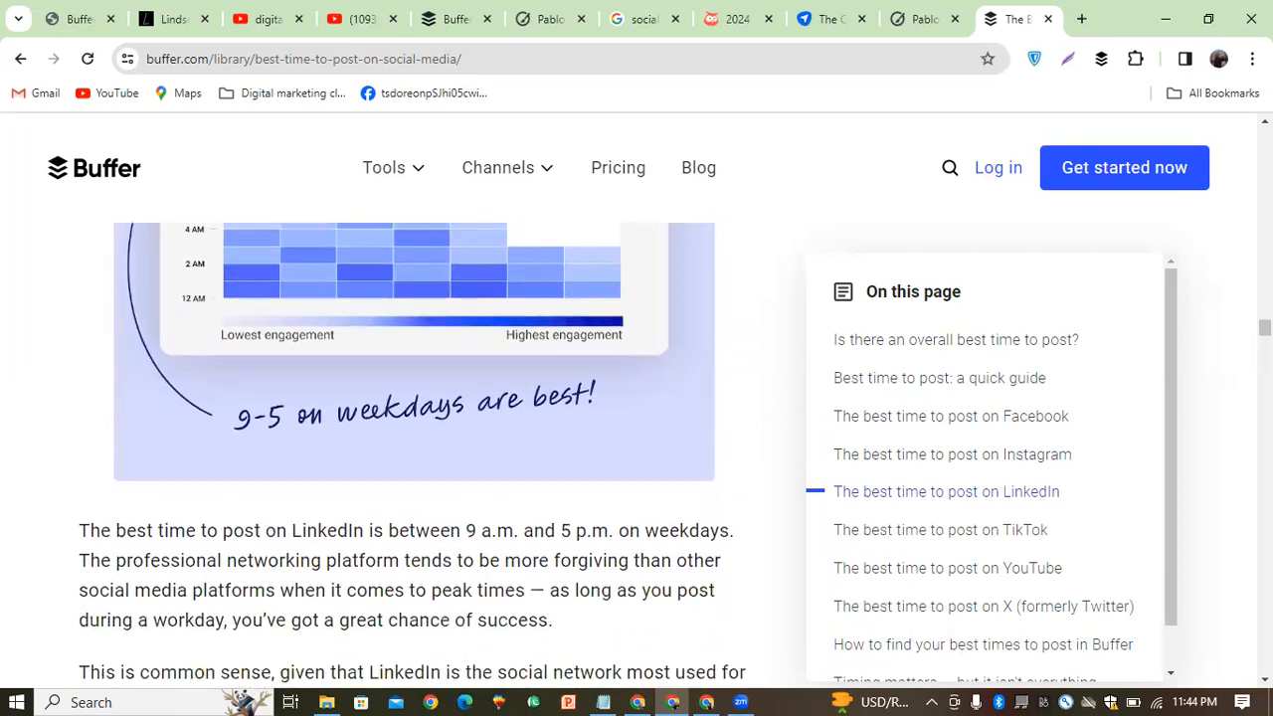
pyautogui.scroll(-3, 413, 448)
pyautogui.scroll(-2, 413, 447)
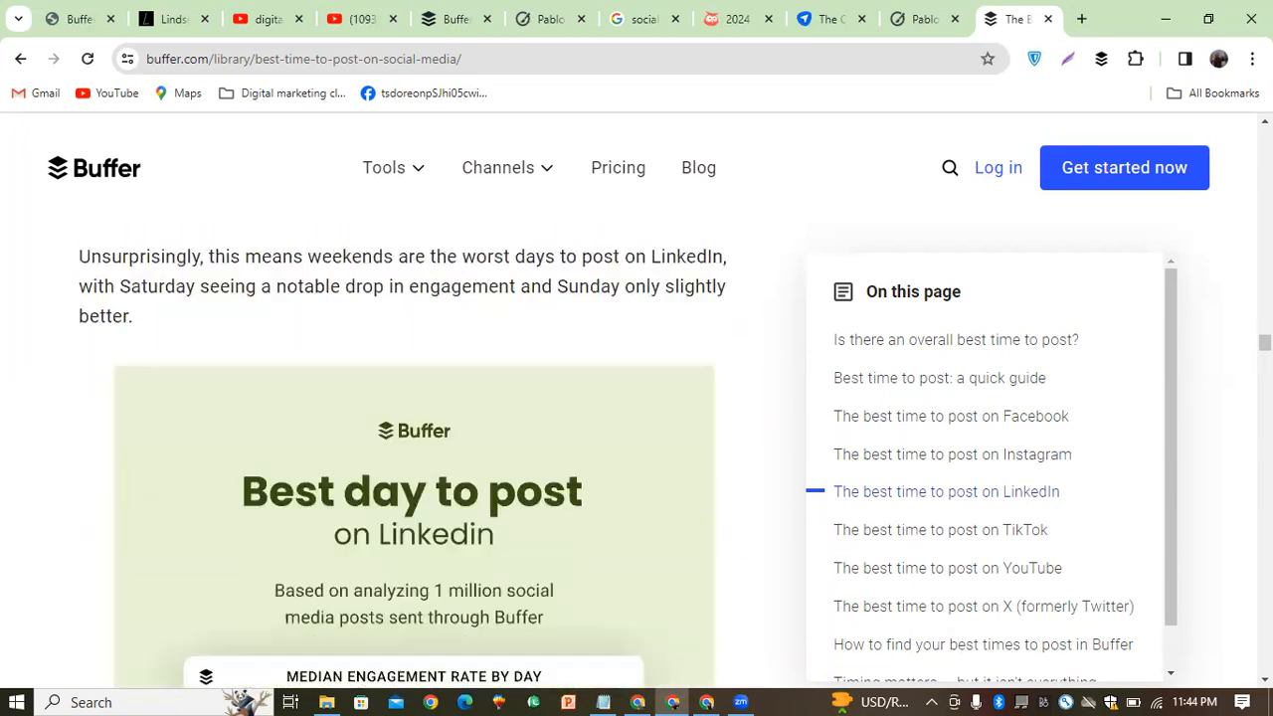
pyautogui.scroll(-4, 414, 448)
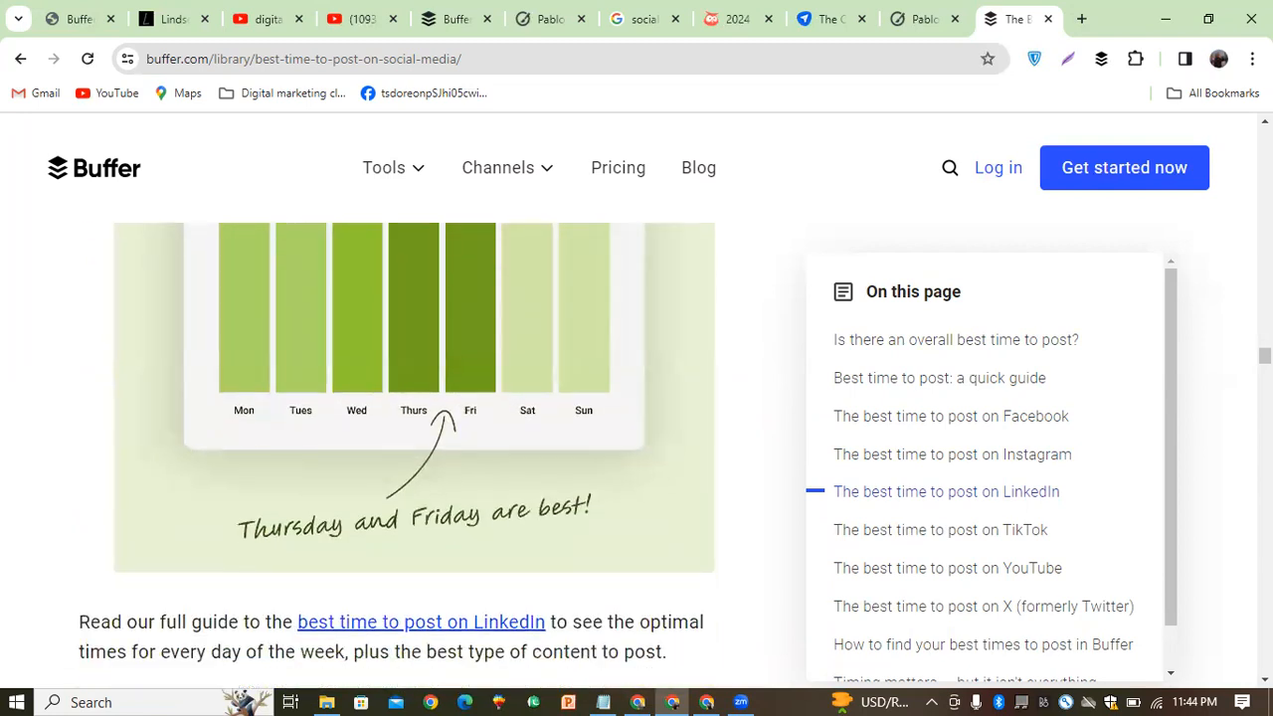
pyautogui.scroll(-2, 413, 447)
pyautogui.scroll(-2, 414, 448)
pyautogui.scroll(-4, 414, 447)
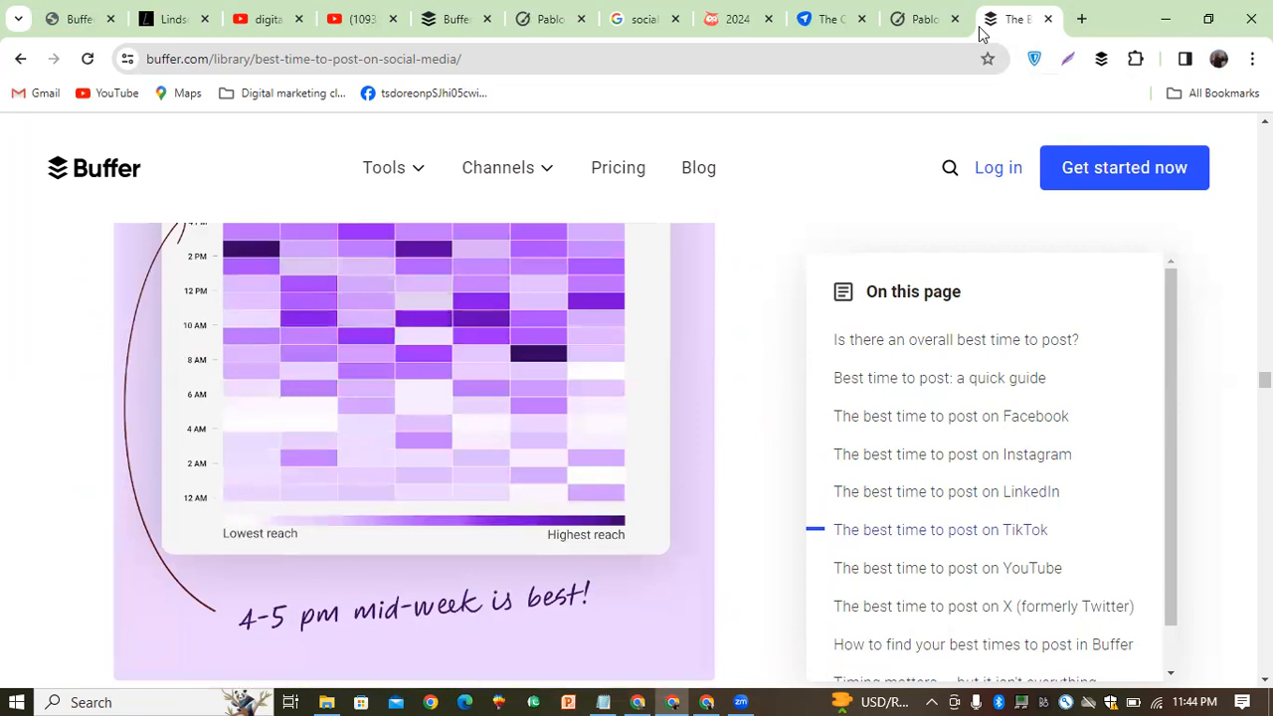
# Step: Return to the search results for social media post timing and show the image results
pyautogui.click(18, 59)
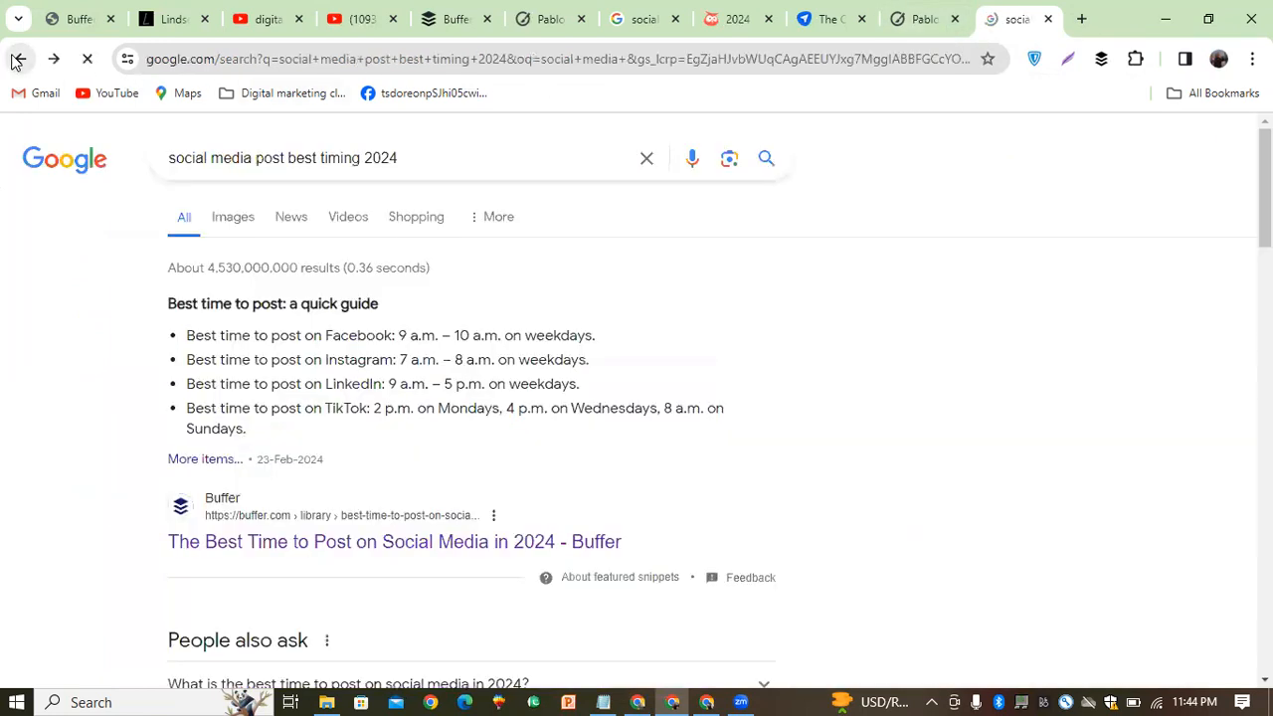
pyautogui.click(233, 221)
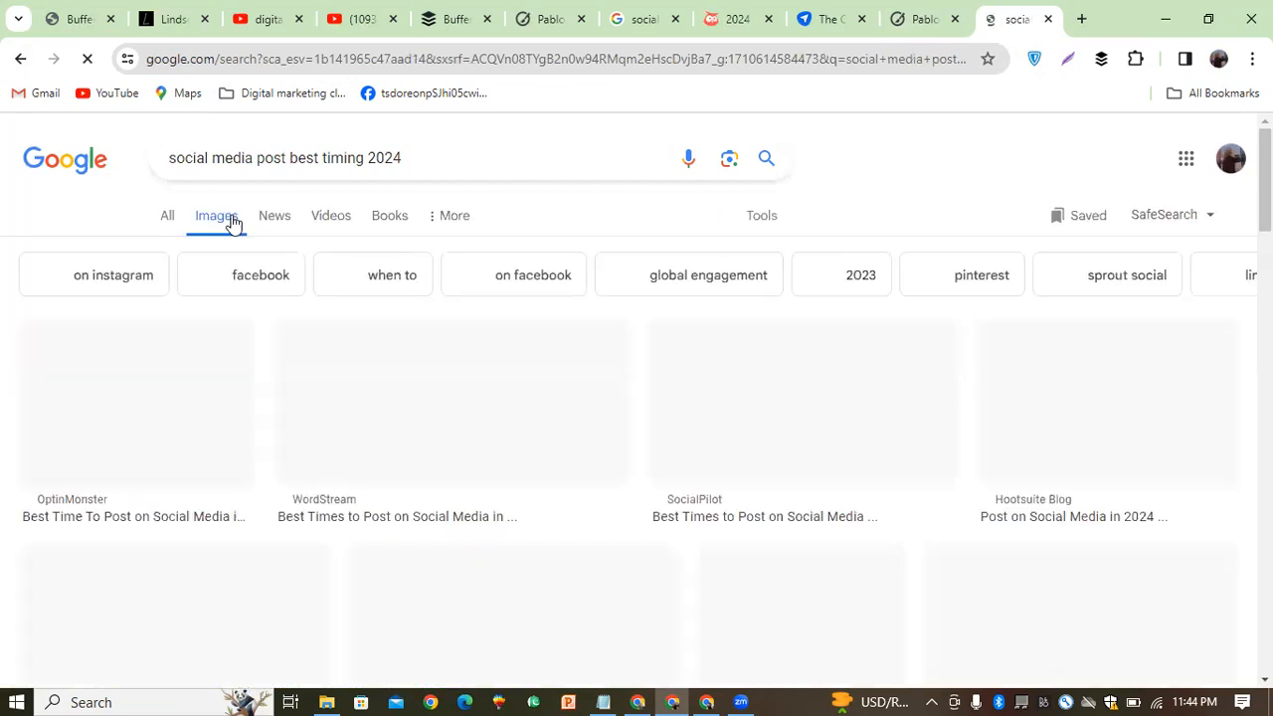